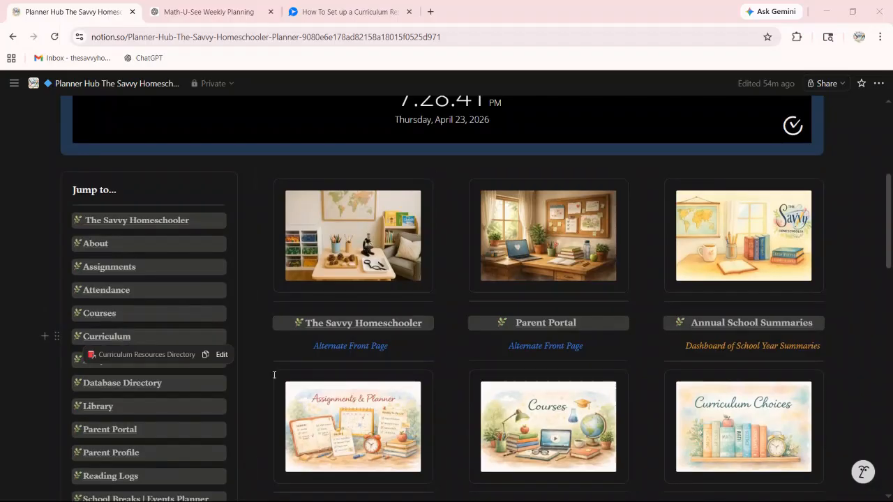
Go to the Courses (per School Year) directory and open the Choose Courses 26/27 page
scroll(577, 418, down, 1)
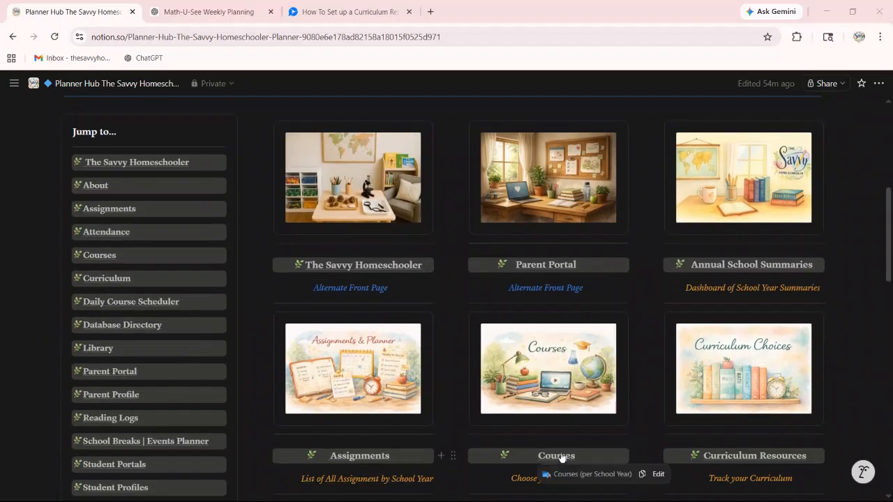
click(560, 457)
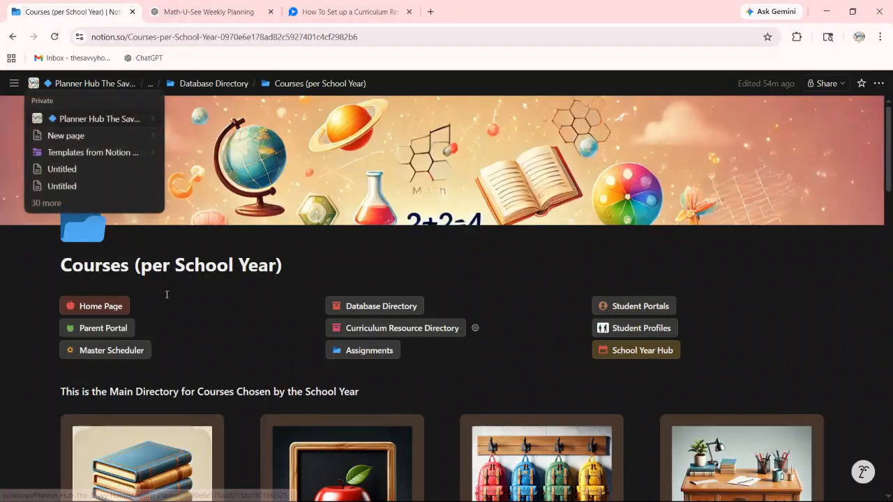
scroll(138, 245, down, 3)
click(115, 370)
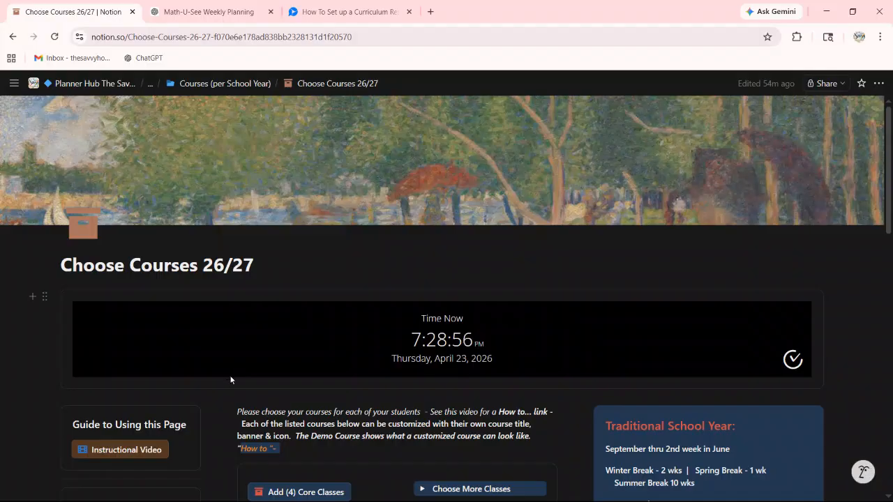
Open the New Math Course entry from the Courses 26/27 table as a full page
scroll(237, 378, down, 4)
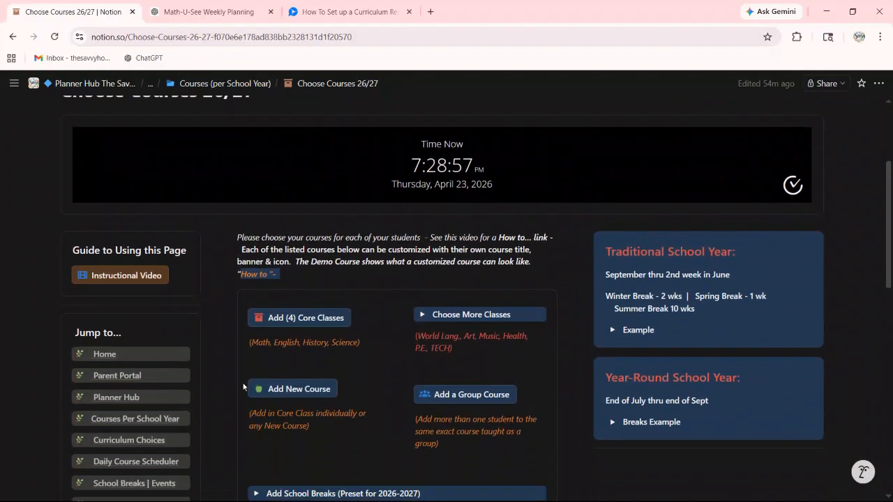
scroll(251, 380, down, 5)
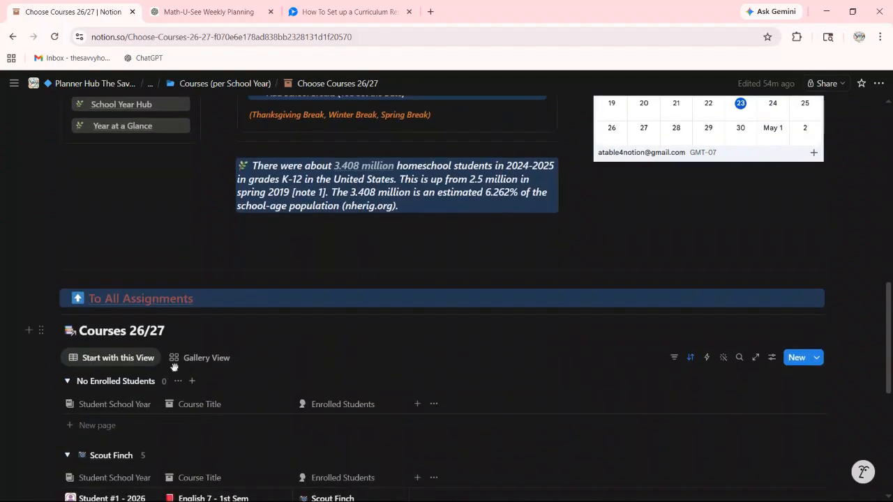
scroll(174, 368, down, 3)
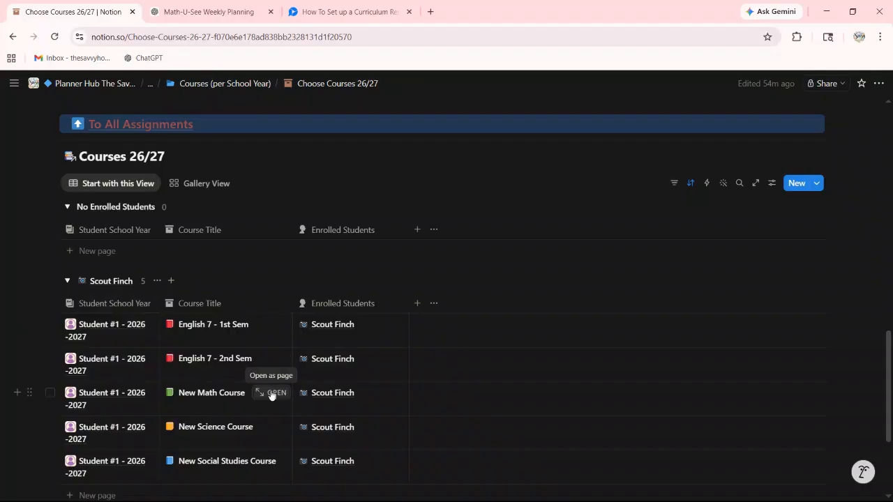
click(272, 393)
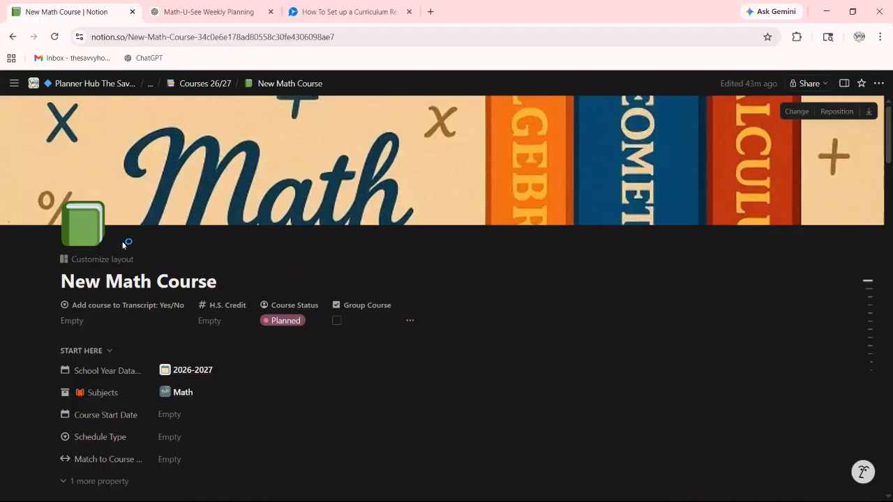
Rename the course page to "Math-U-See: Zeta"
click(61, 281)
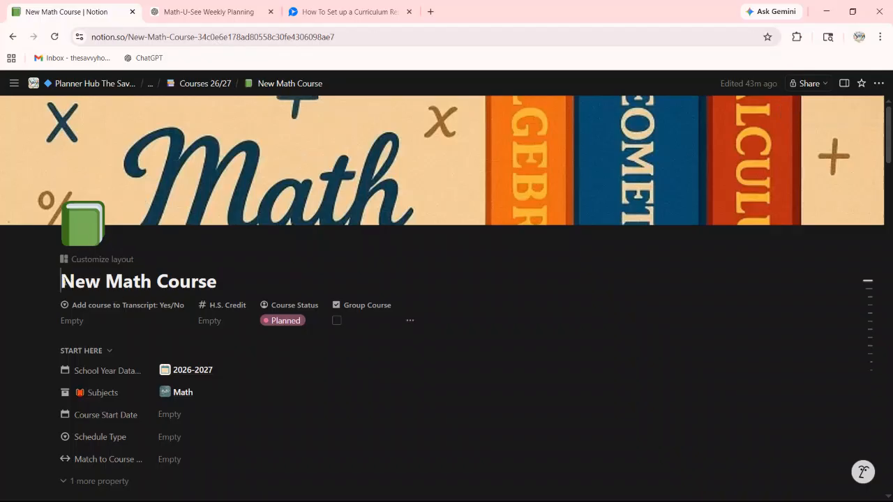
drag(62, 281, 222, 286)
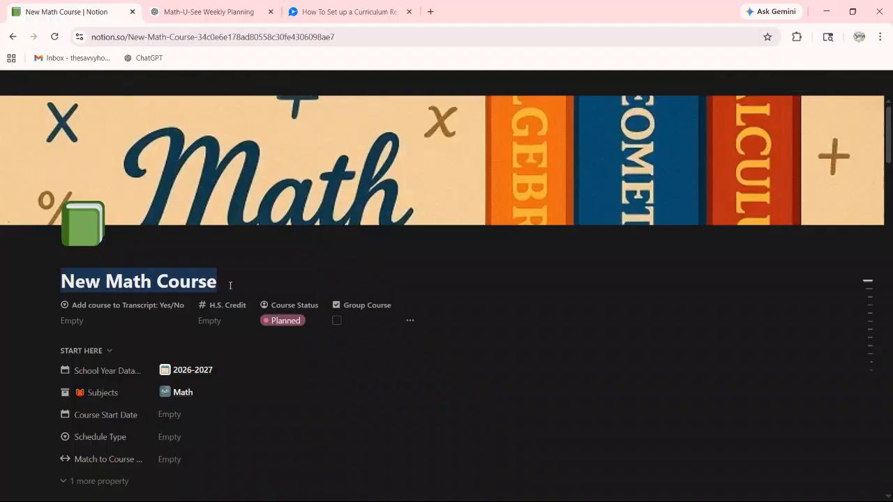
text(Math-)
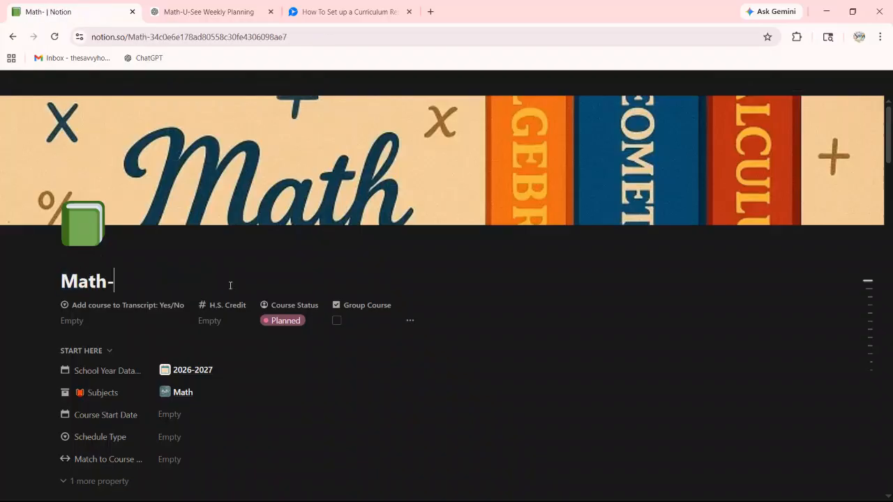
text(U-See: Zeta)
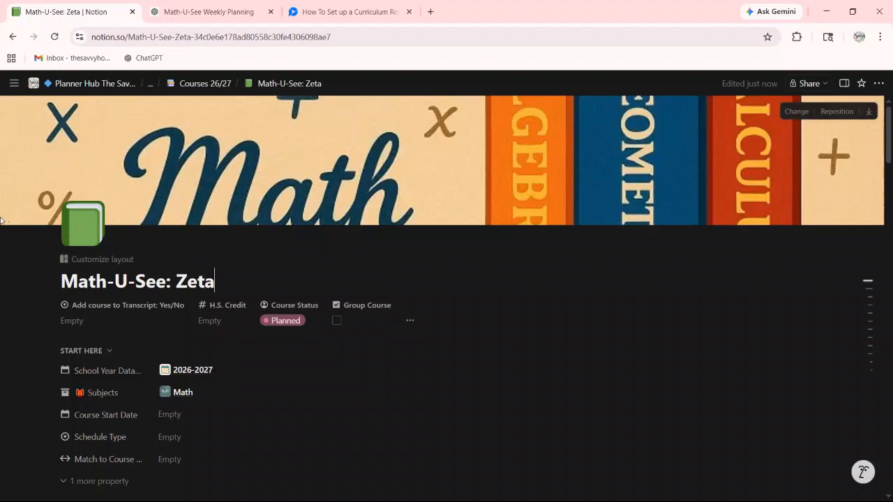
Set the course's Schedule Type to Mon-Fri
scroll(133, 341, down, 1)
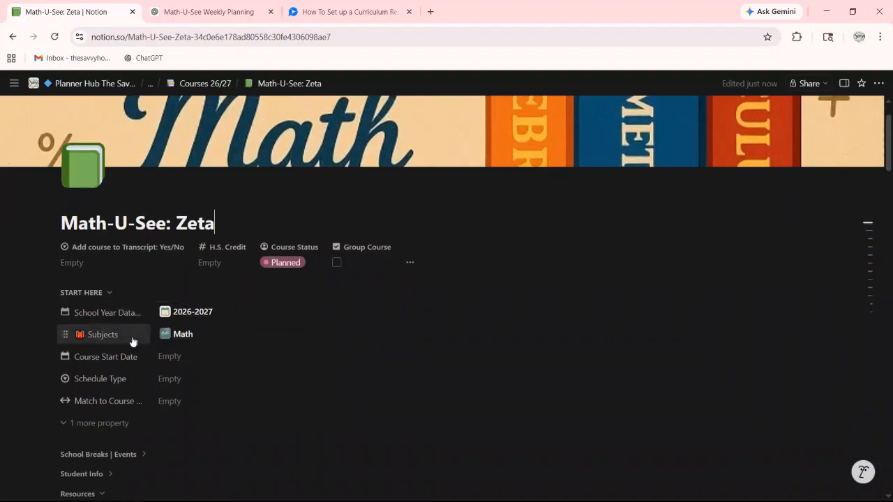
scroll(132, 341, down, 1)
click(166, 321)
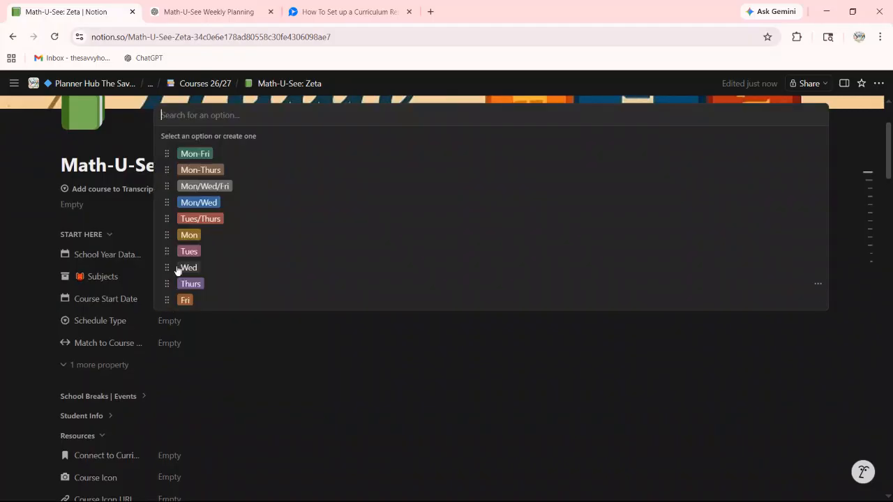
click(190, 154)
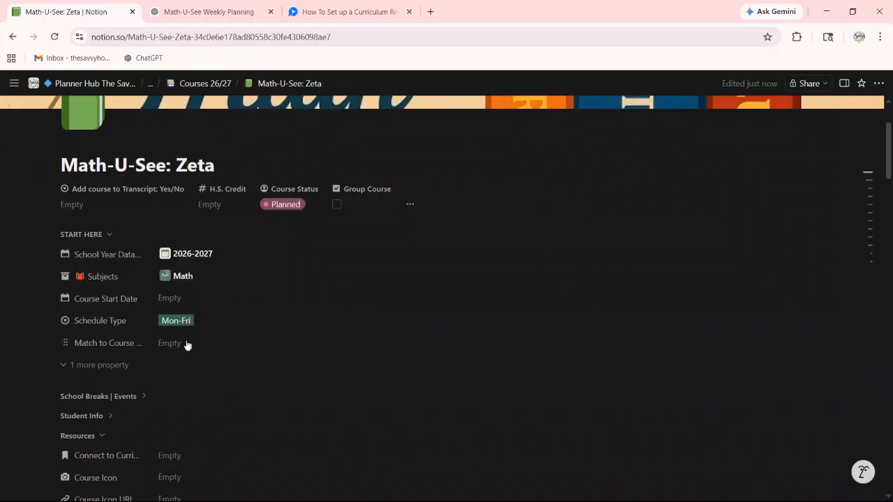
Check the Student Info section and connect the course to the Math-U-See: Zeta page in Curriculum Resources
scroll(185, 344, down, 2)
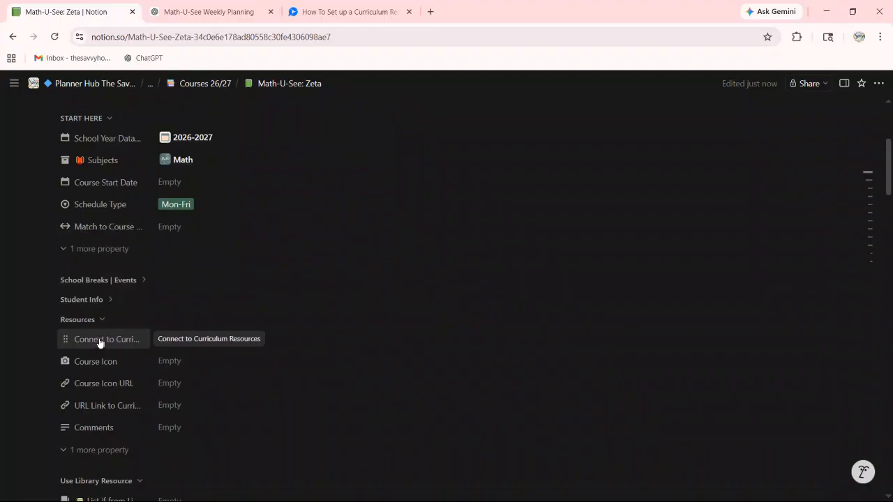
click(111, 300)
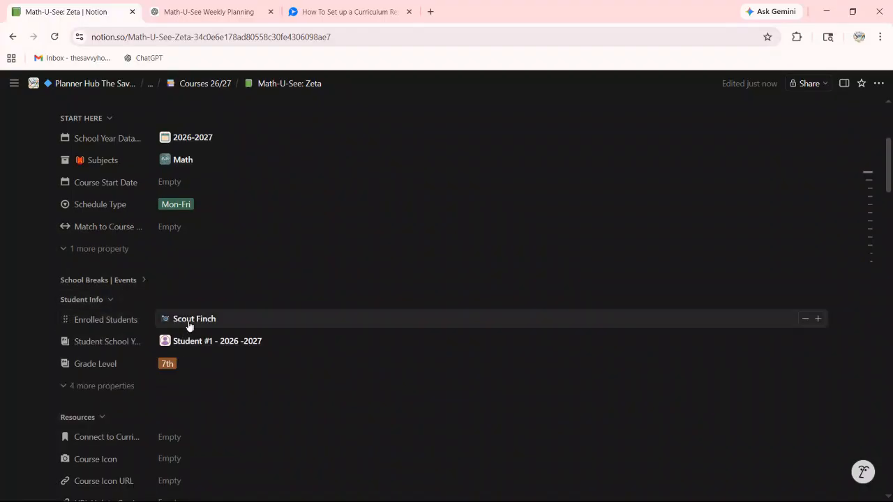
click(110, 300)
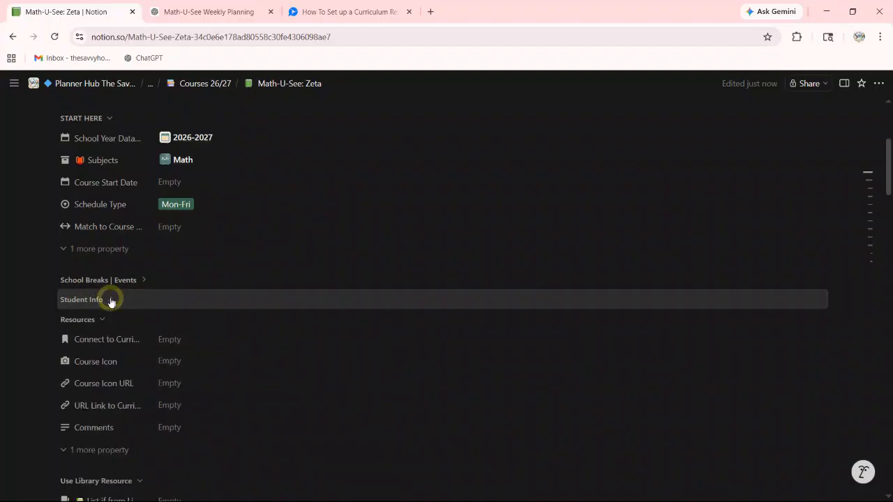
click(169, 340)
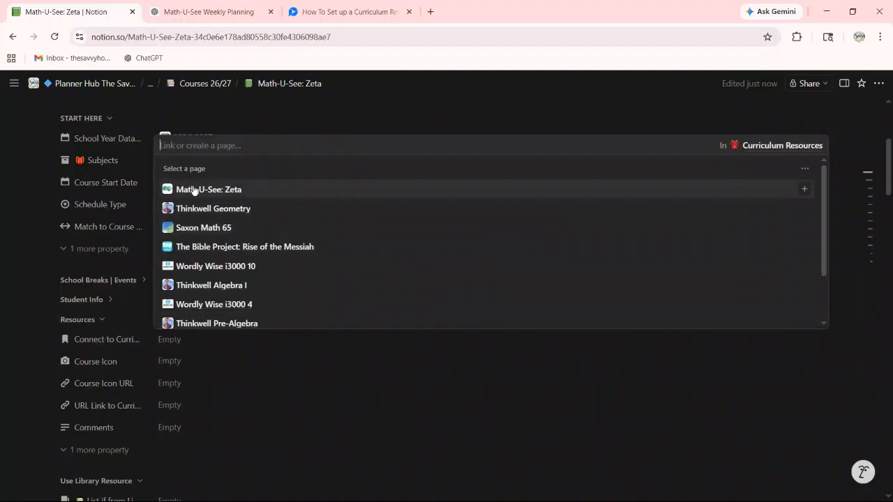
click(229, 190)
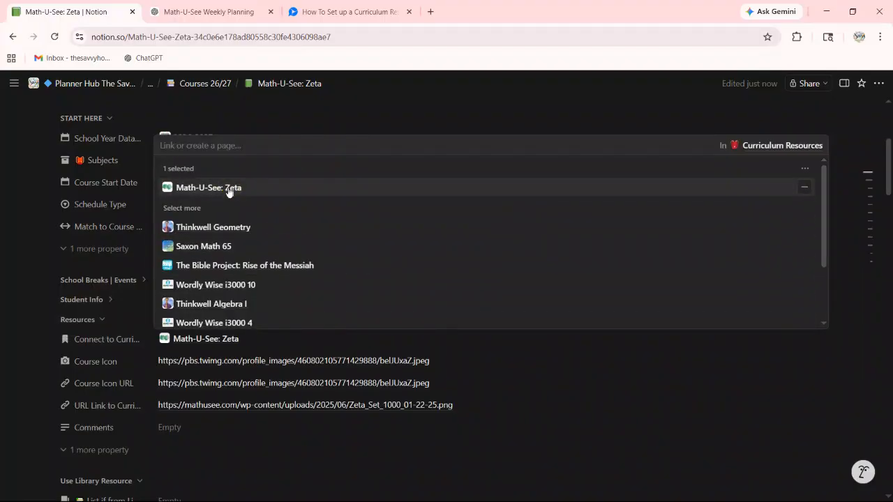
click(207, 429)
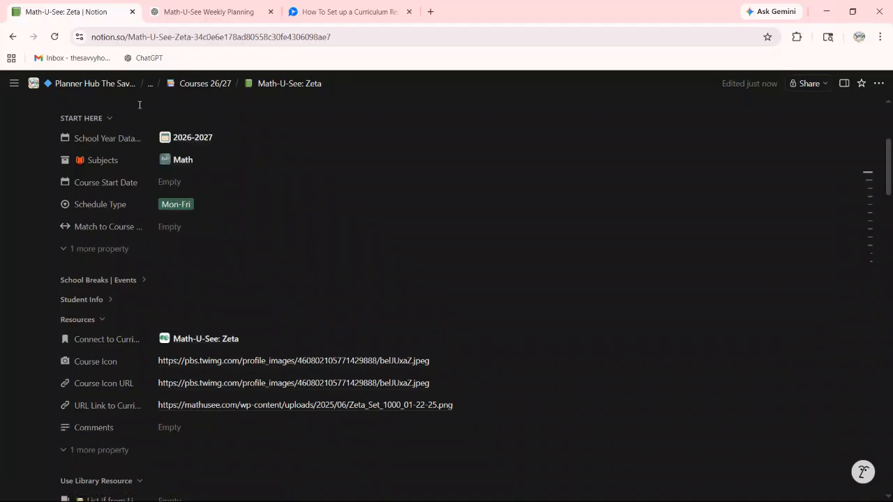
Copy the Course Icon image link and save it as the custom icon of the course page
scroll(323, 368, up, 3)
scroll(419, 309, down, 5)
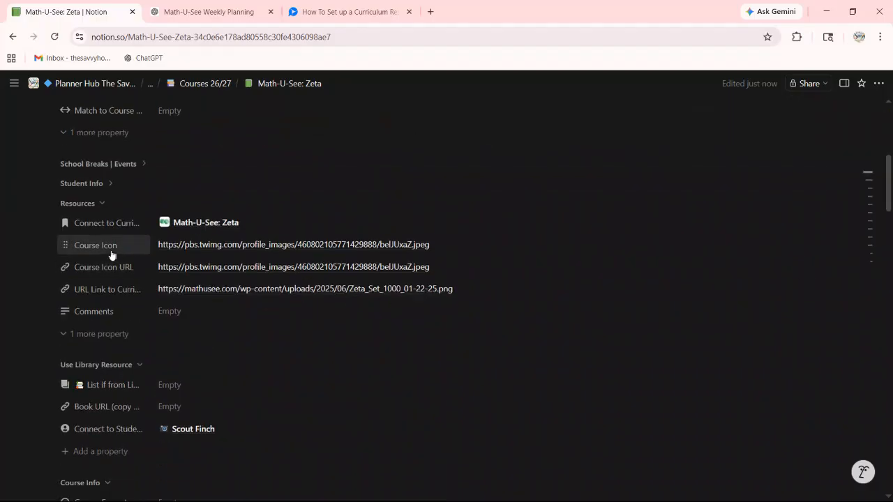
right_click(413, 247)
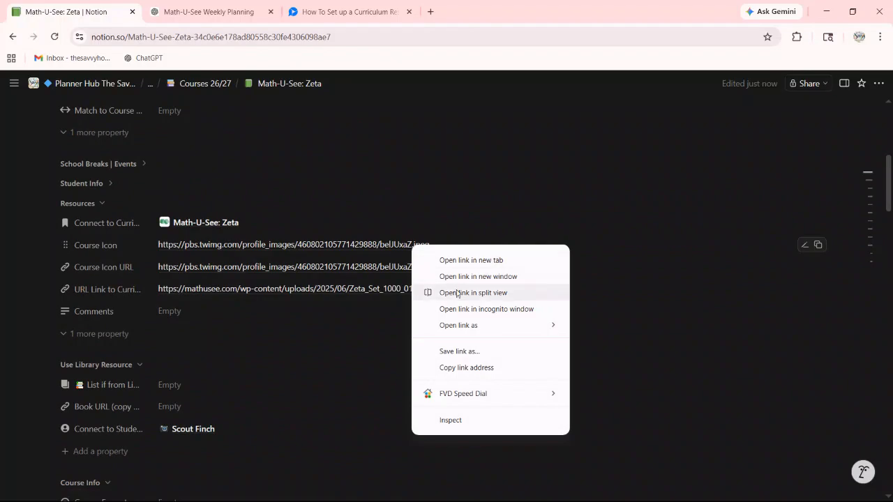
click(461, 372)
scroll(460, 349, up, 5)
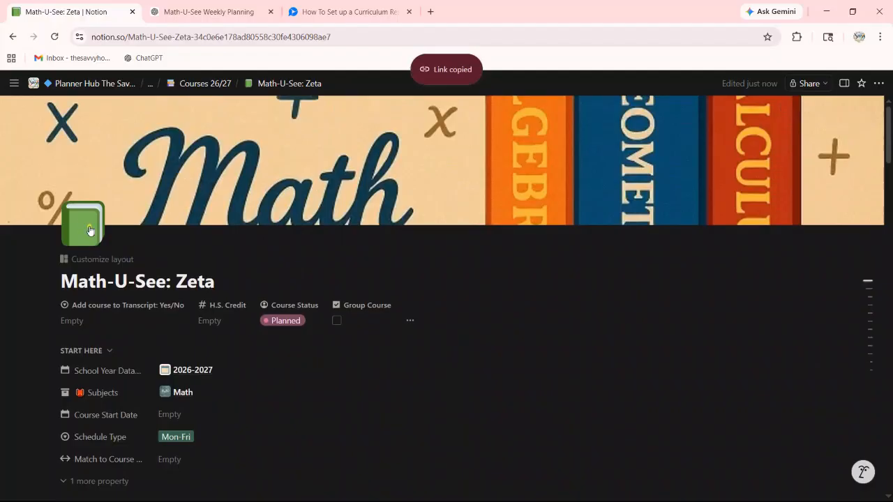
click(90, 230)
click(86, 261)
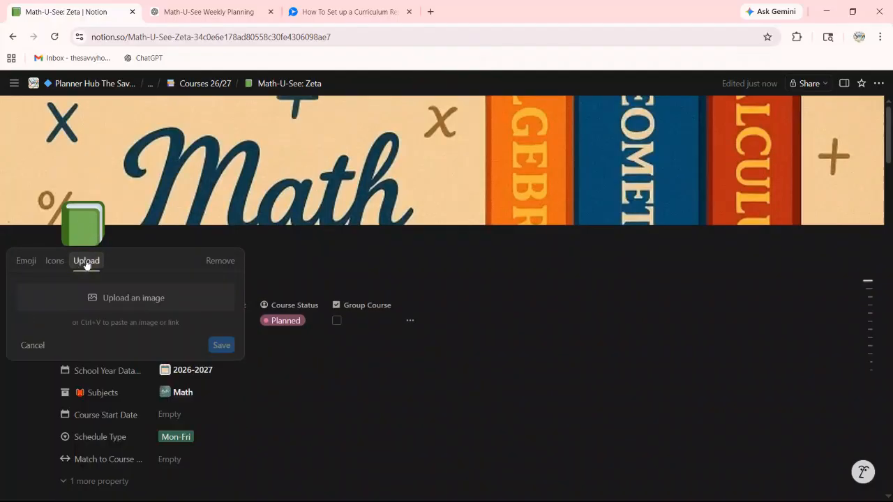
key(ctrl+v)
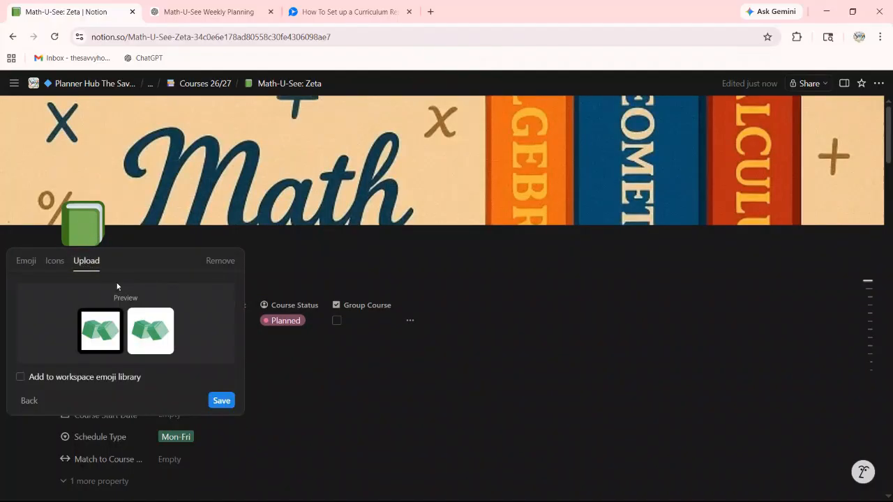
click(222, 401)
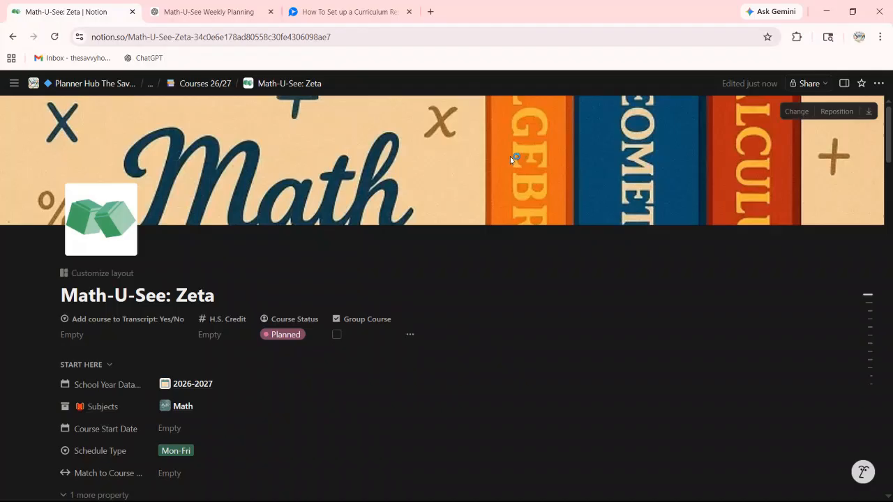
Copy the URL Link to Curriculum Cover and apply that linked image as the page cover
scroll(463, 379, down, 5)
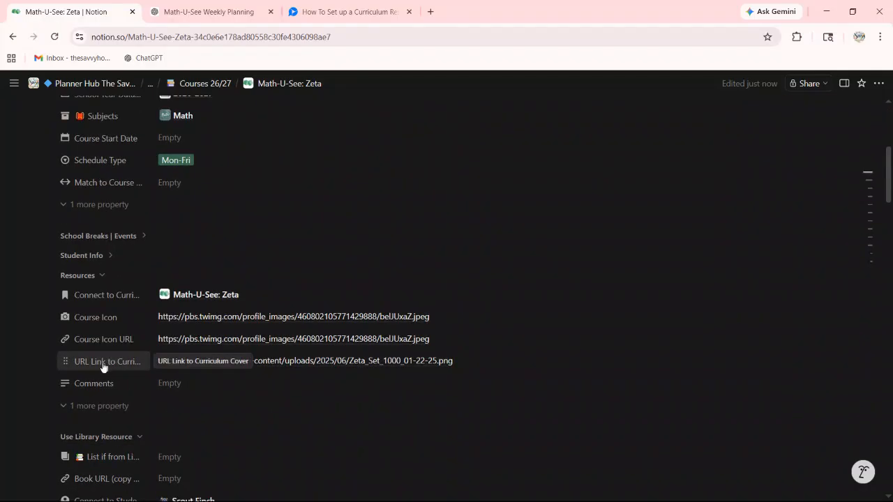
right_click(441, 363)
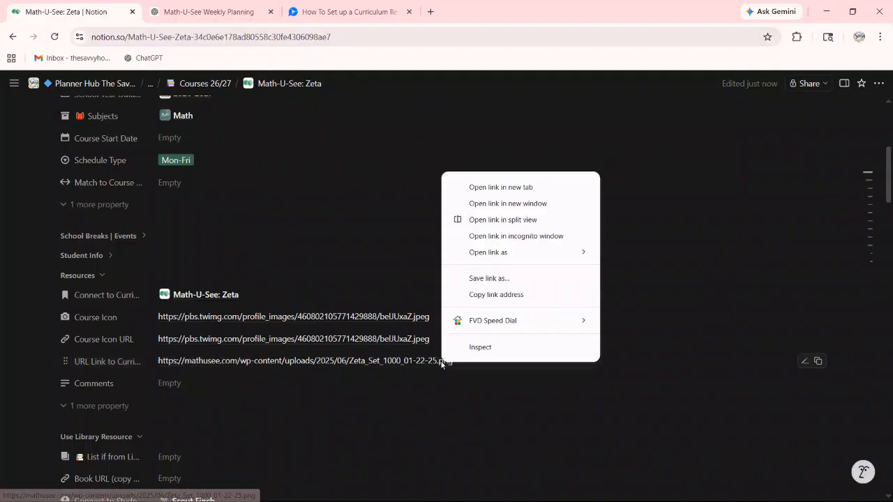
click(492, 295)
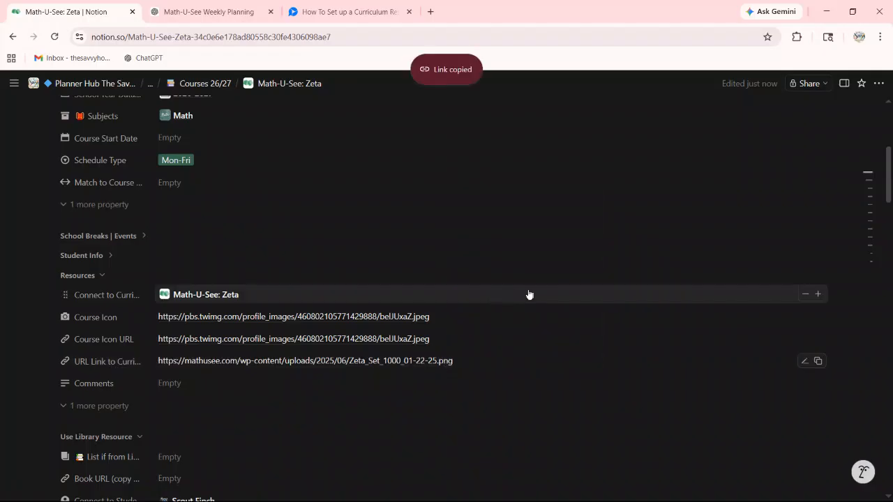
scroll(521, 297, up, 5)
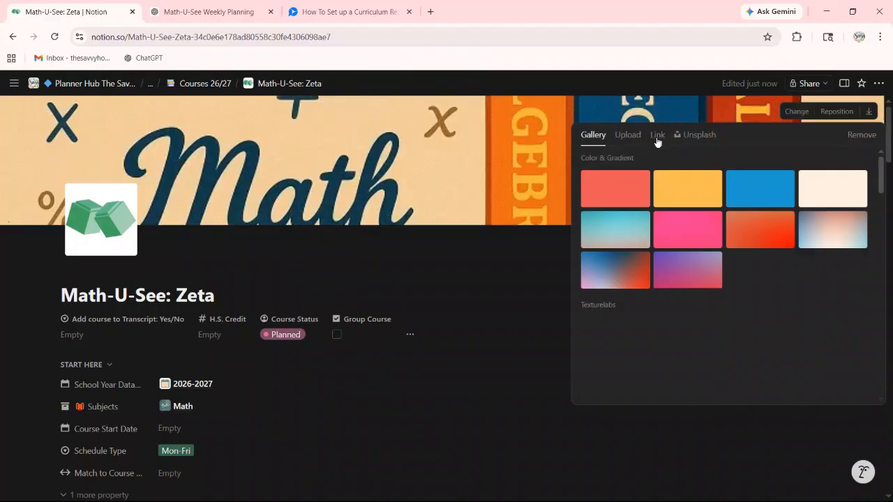
click(659, 142)
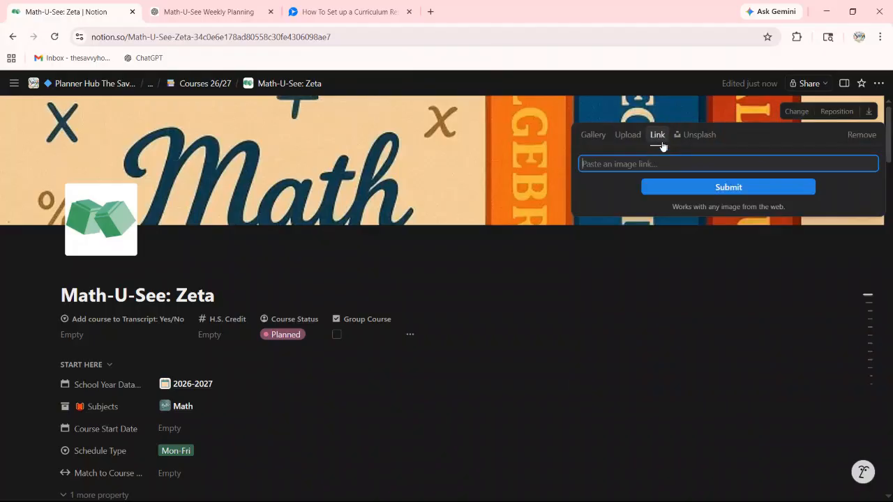
key(ctrl+v)
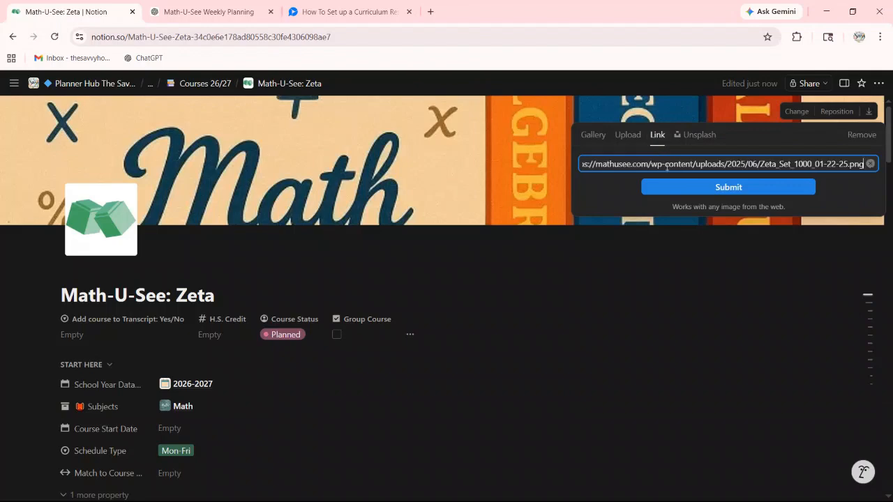
click(689, 189)
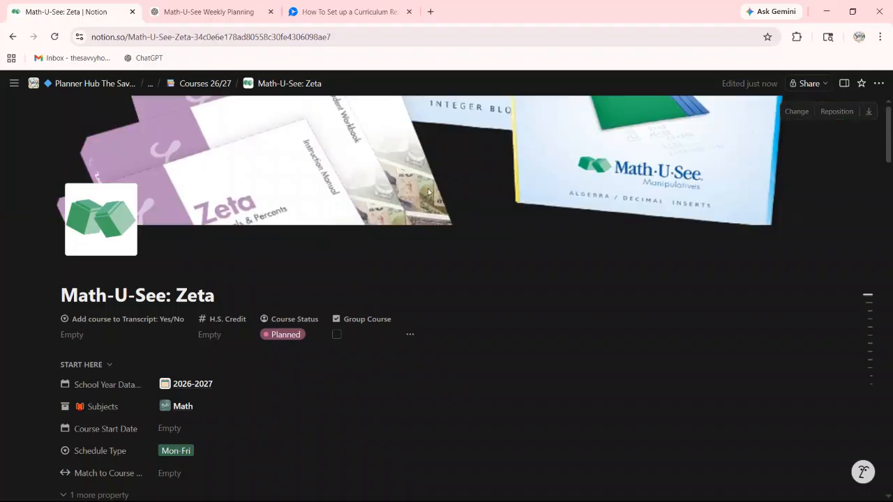
scroll(428, 192, down, 2)
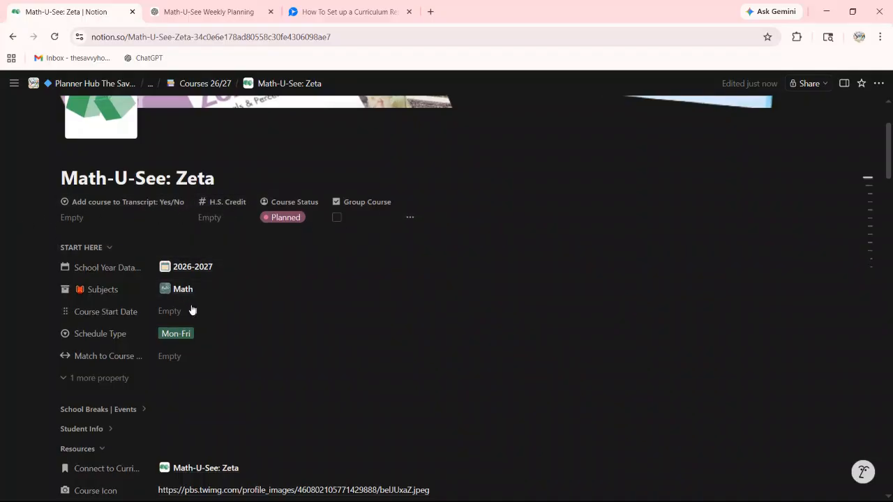
scroll(209, 298, down, 1)
scroll(219, 279, down, 1)
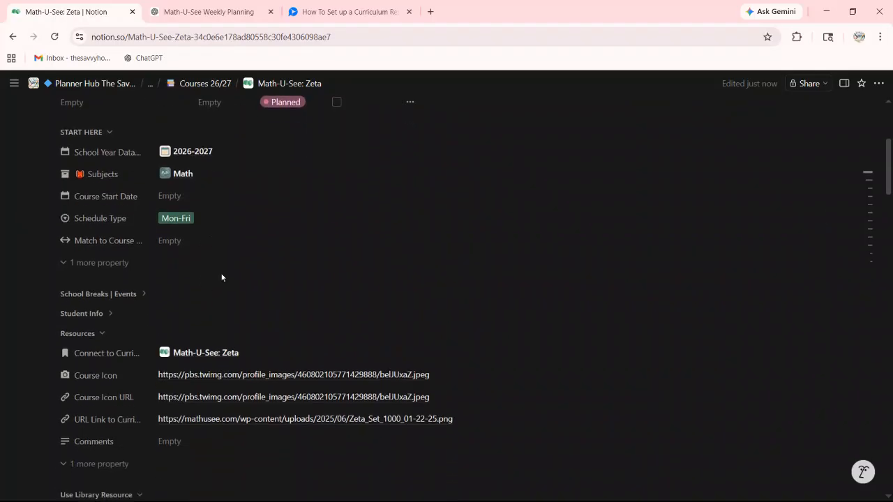
Set the Course Start Date to April 20, 2026 and review the Schedule Type options
click(174, 198)
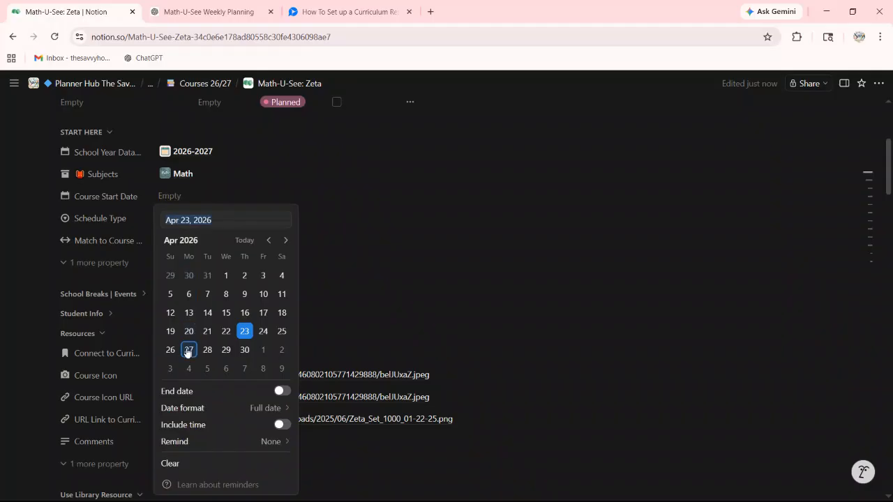
click(225, 332)
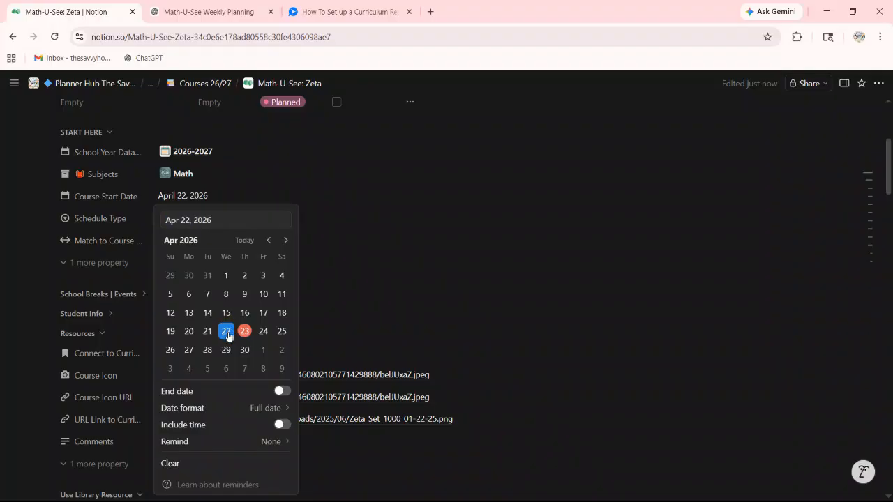
click(189, 334)
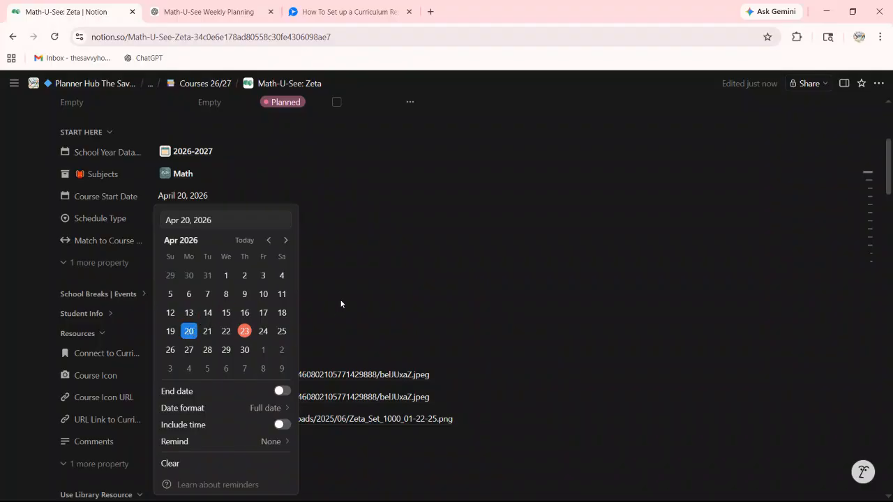
click(347, 277)
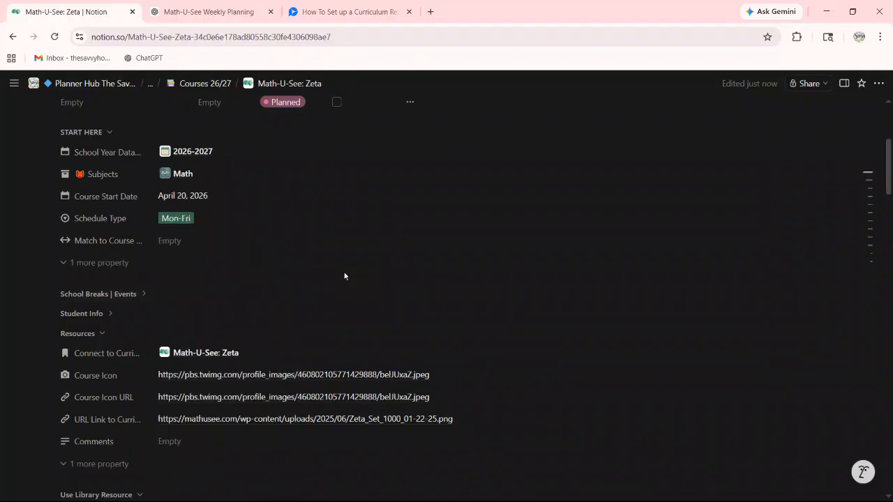
click(183, 222)
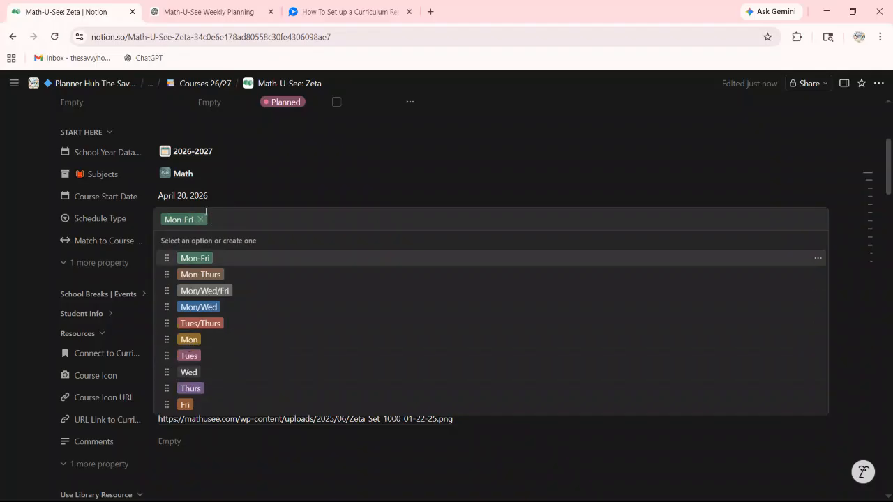
click(231, 201)
Set the Course Format in Course Info to Parent-Led
scroll(227, 291, down, 5)
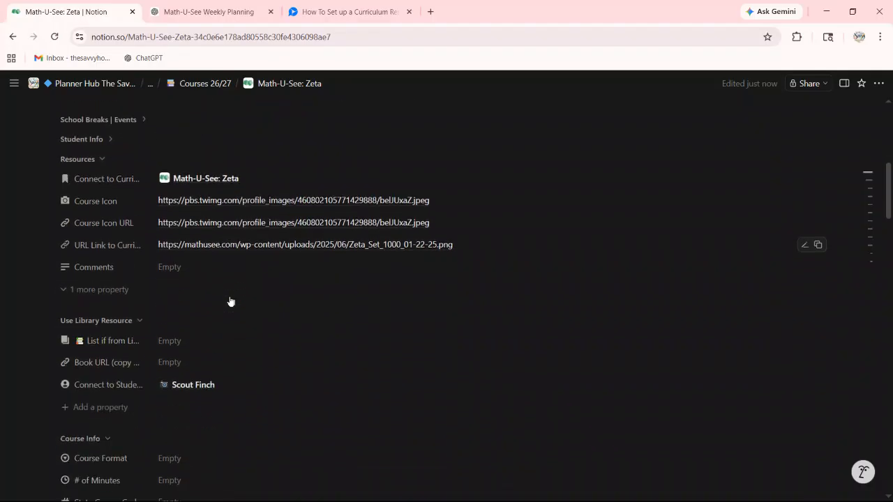
scroll(227, 291, down, 3)
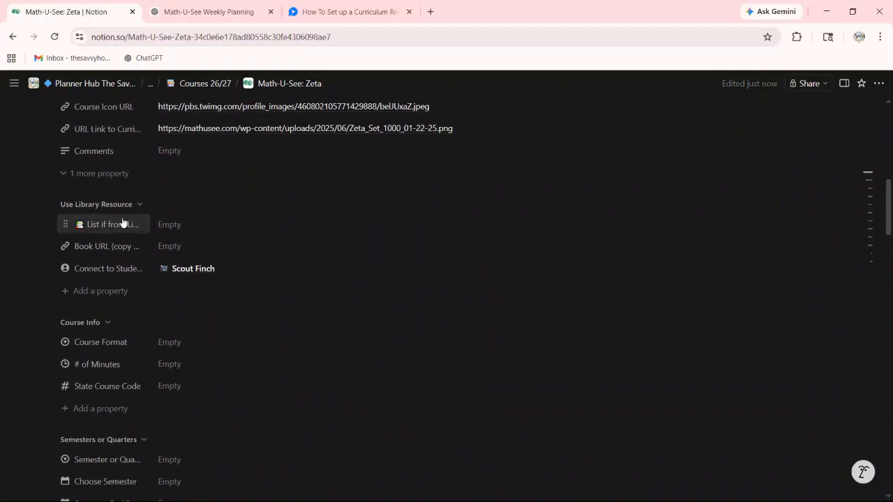
scroll(140, 304, down, 2)
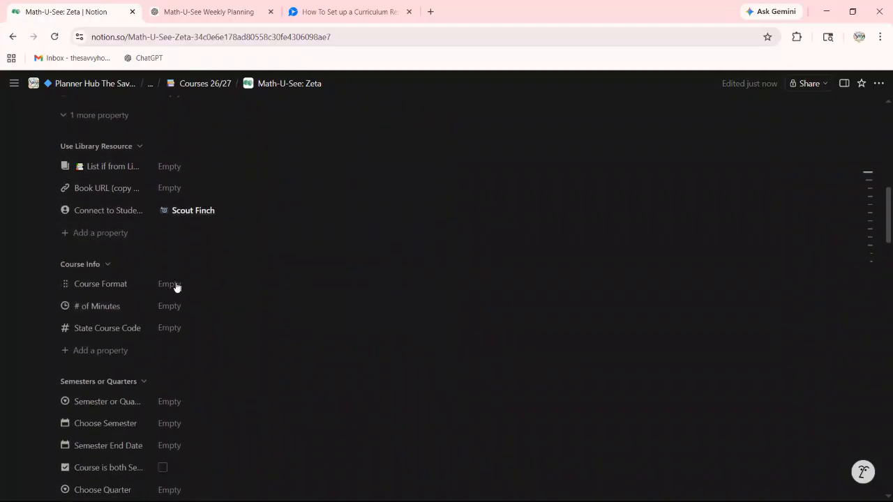
click(177, 287)
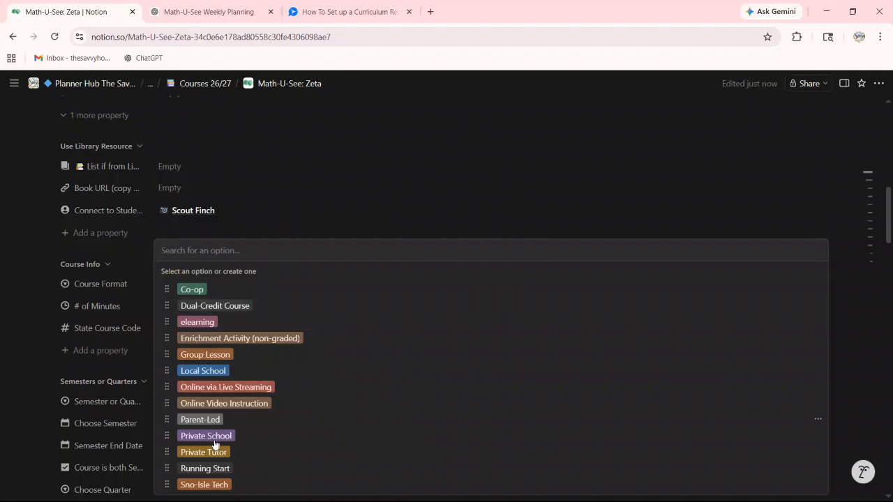
click(200, 421)
click(140, 265)
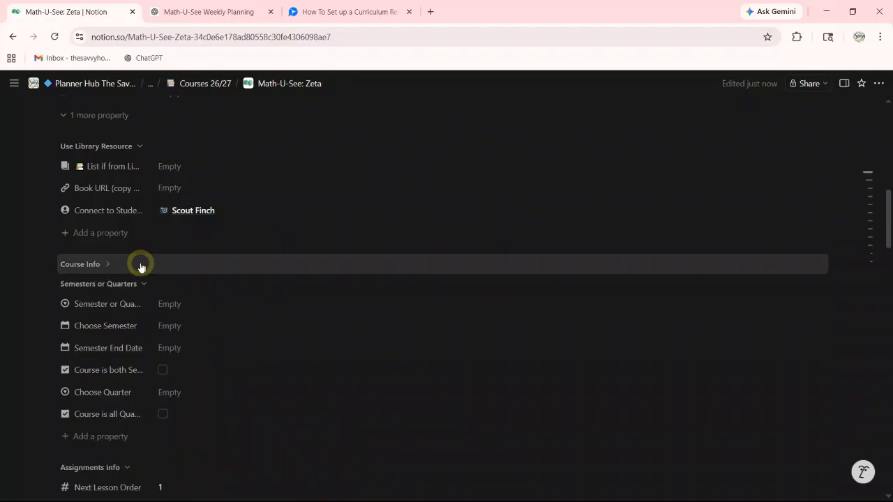
click(112, 267)
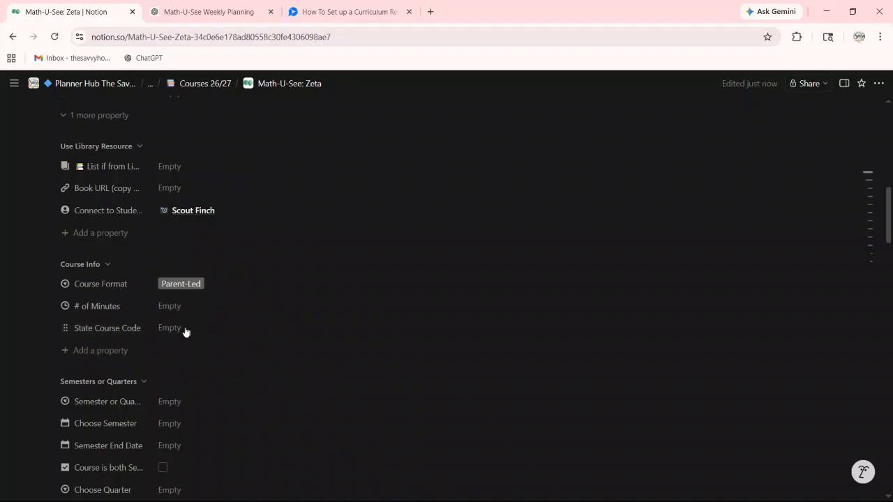
Choose Semesters in the Semesters or Quarters section and mark the course as covering both semesters
scroll(170, 327, down, 2)
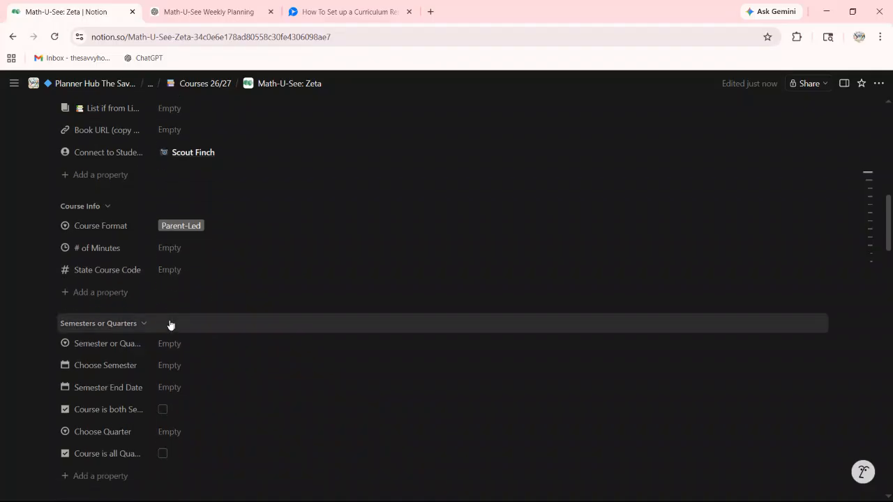
click(169, 286)
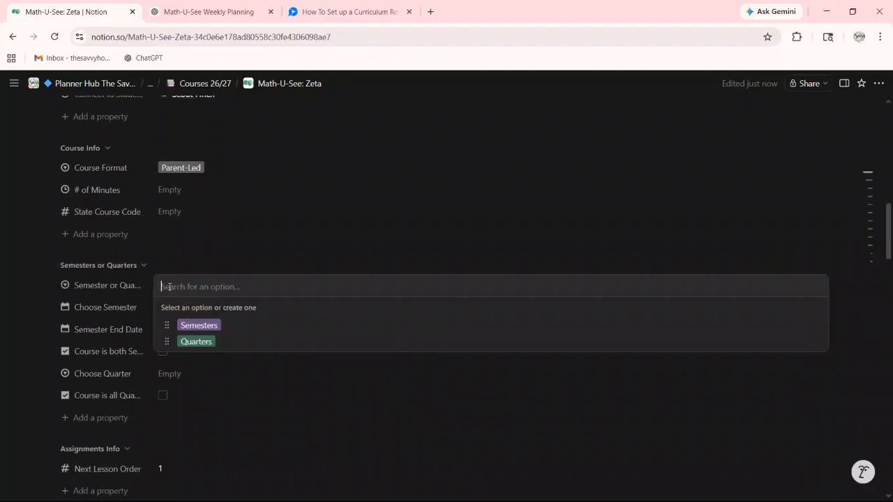
click(180, 324)
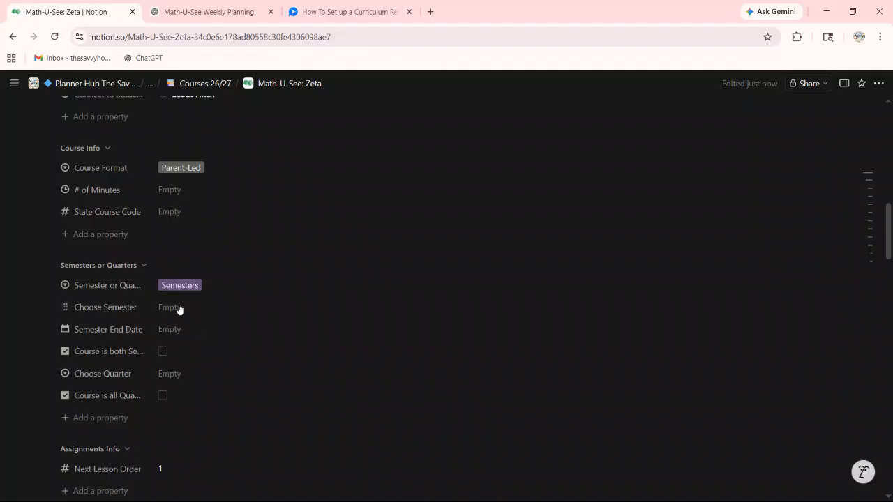
scroll(174, 309, down, 1)
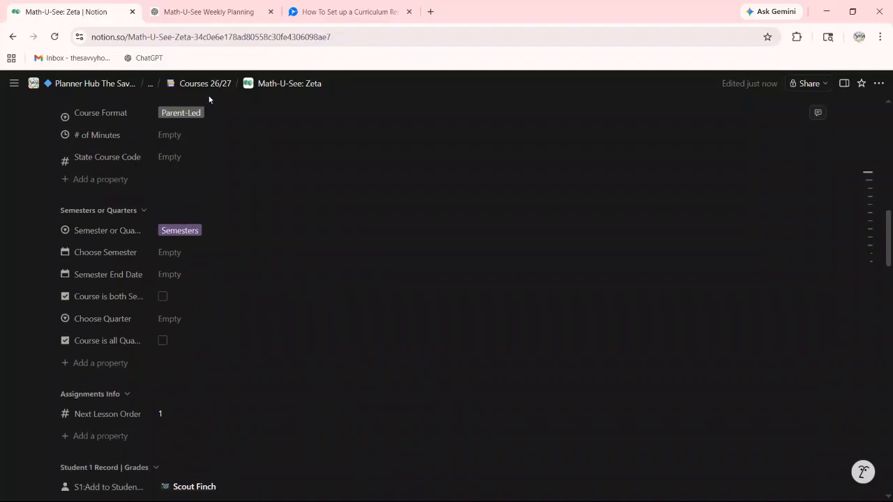
scroll(208, 103, up, 2)
mouse_move(286, 92)
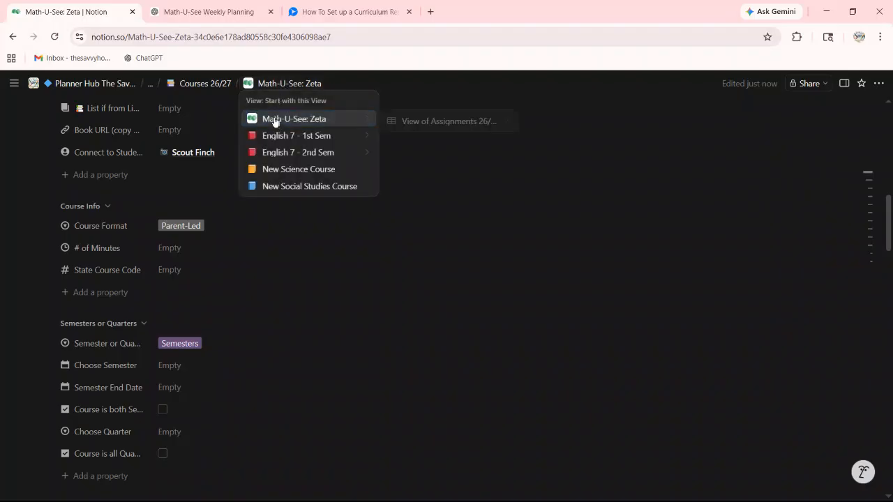
scroll(212, 313, down, 2)
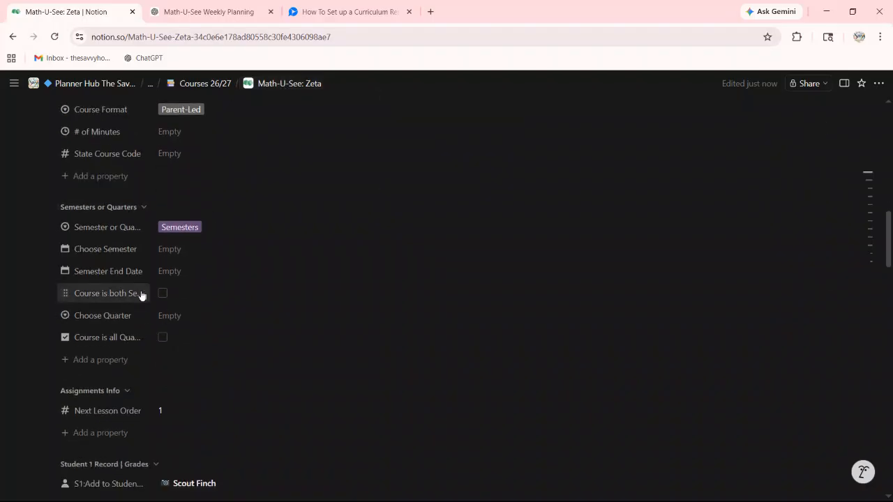
click(162, 294)
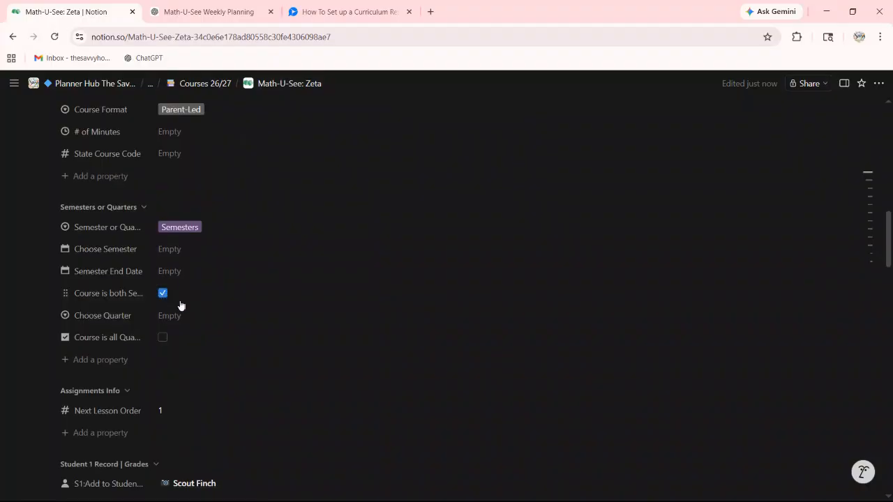
Return to the Choose Courses 26/27 list and duplicate the Math-U-See: Zeta course
scroll(187, 305, down, 1)
scroll(203, 300, up, 5)
scroll(209, 265, up, 10)
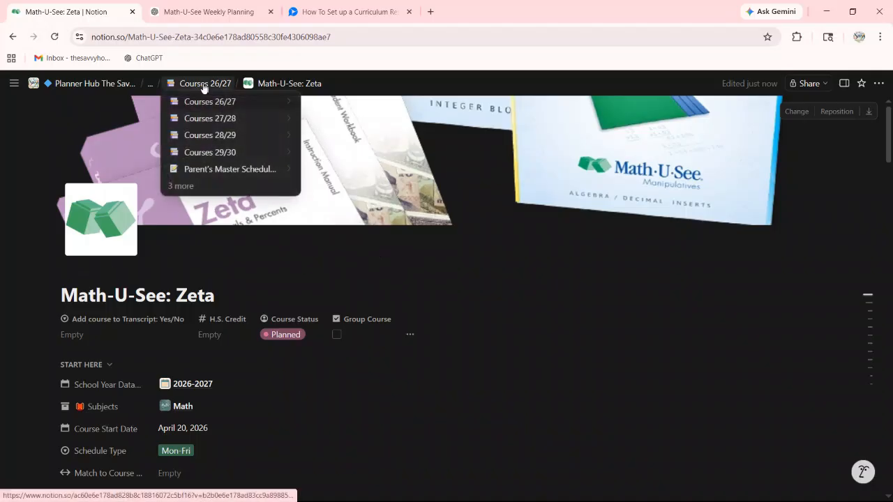
mouse_move(192, 89)
click(11, 38)
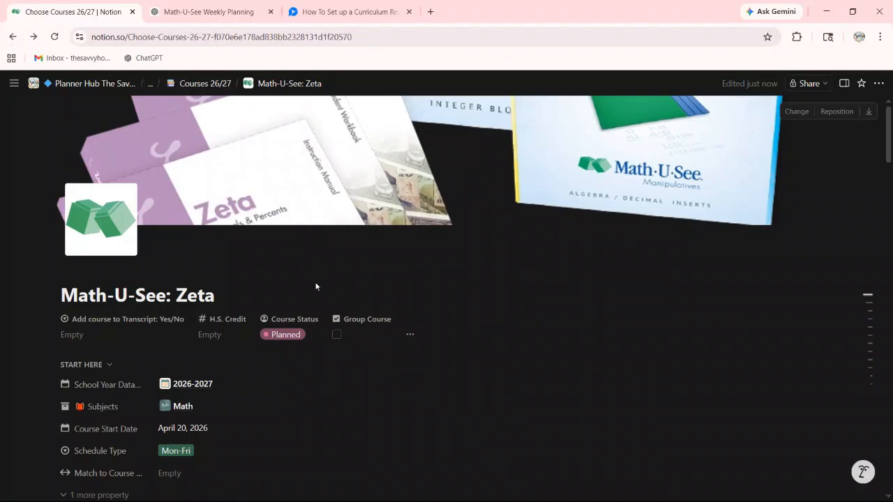
scroll(284, 300, down, 1)
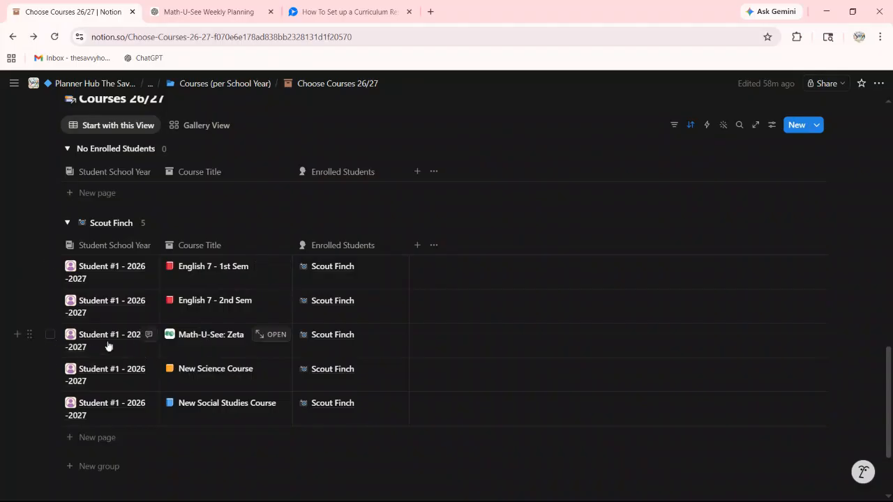
click(31, 335)
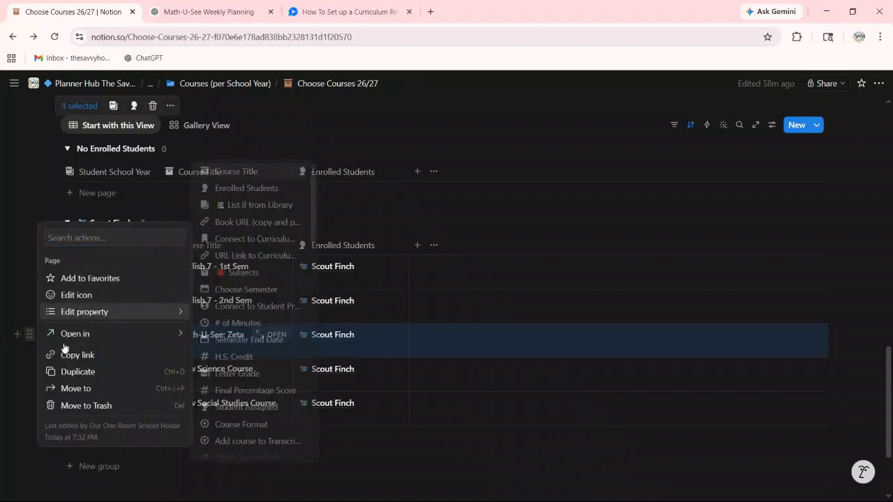
click(67, 374)
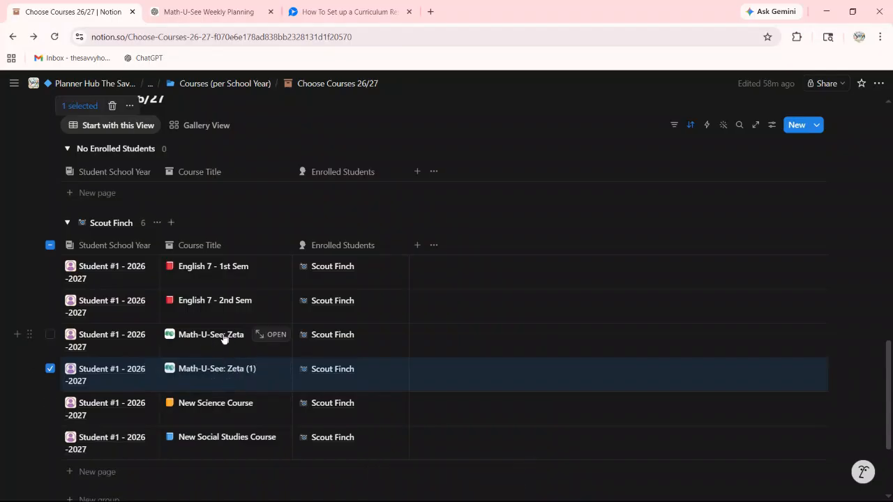
Open the original Math-U-See: Zeta course and rename it "Math-U-See: Zeta - 1st Sem"
click(273, 335)
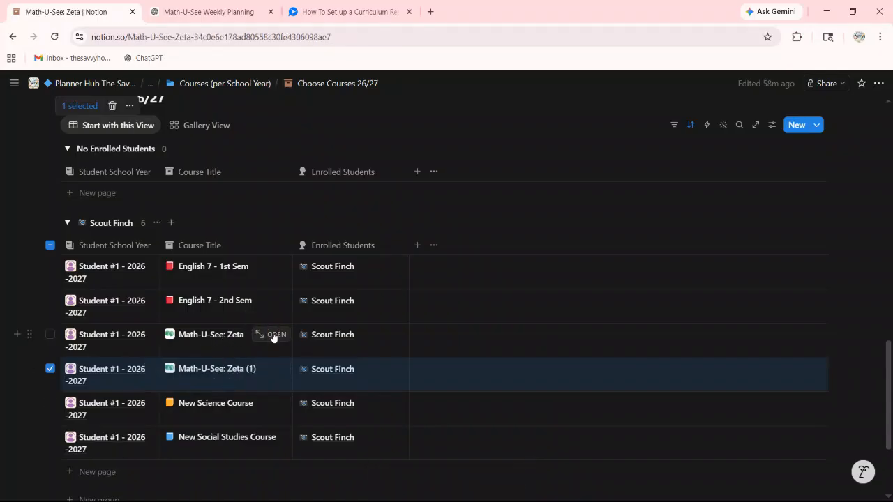
click(238, 292)
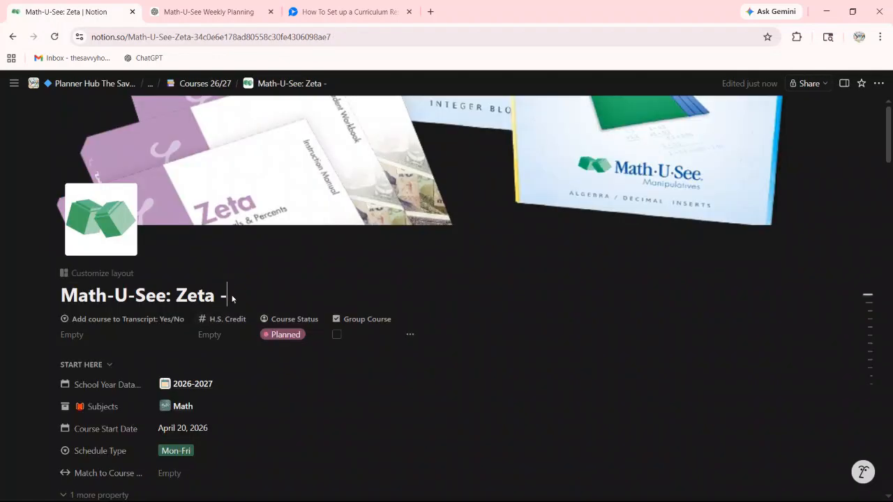
text(1)
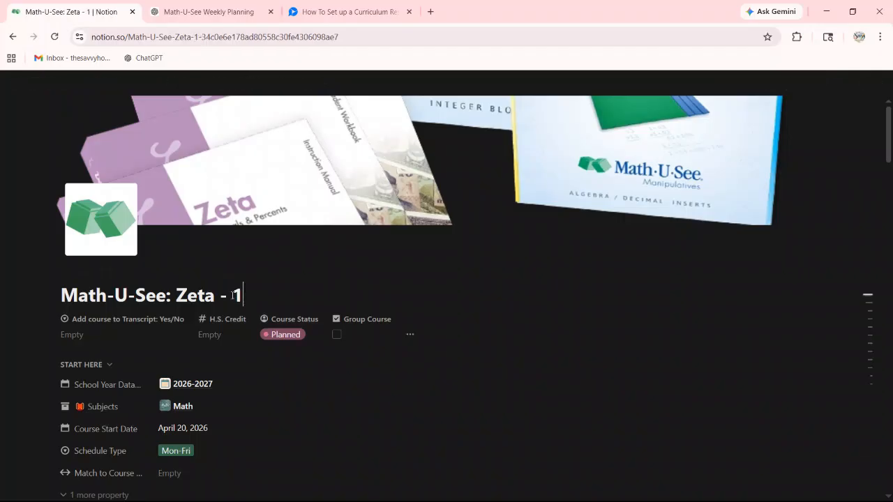
text(st Sem)
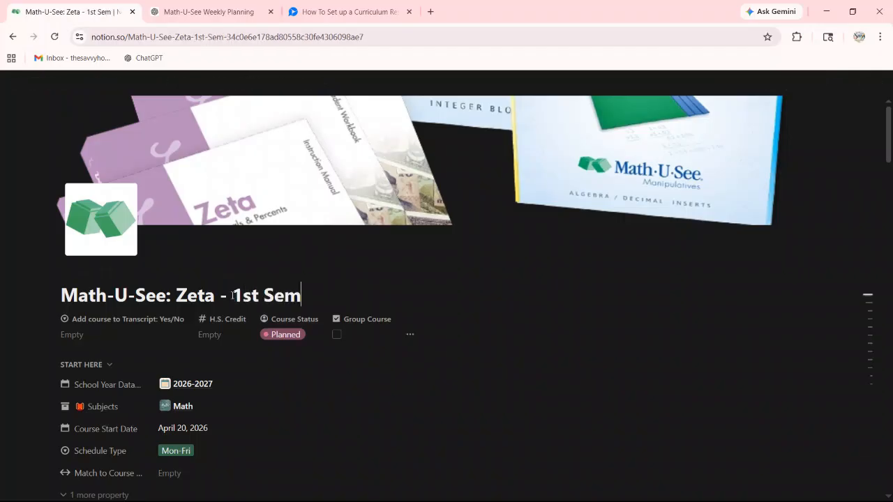
Set Choose Semester to 1st Semester for the first-semester Zeta course
scroll(212, 326, down, 6)
scroll(207, 330, down, 4)
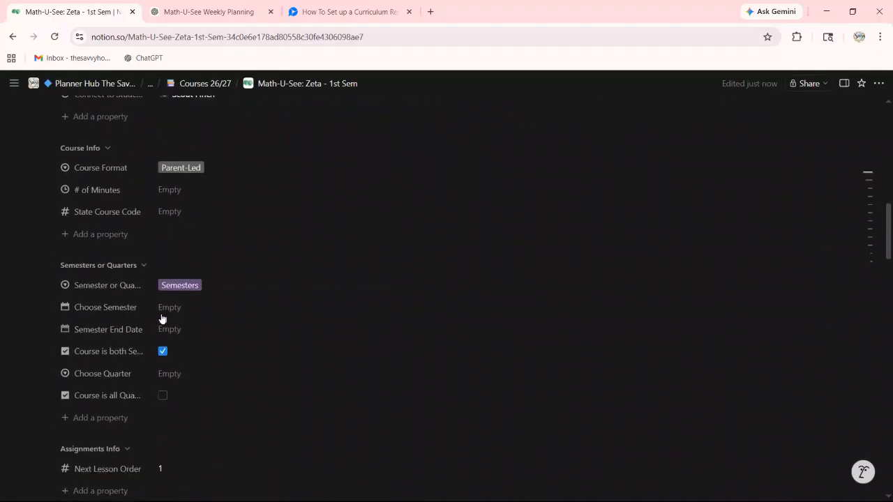
click(165, 309)
click(186, 347)
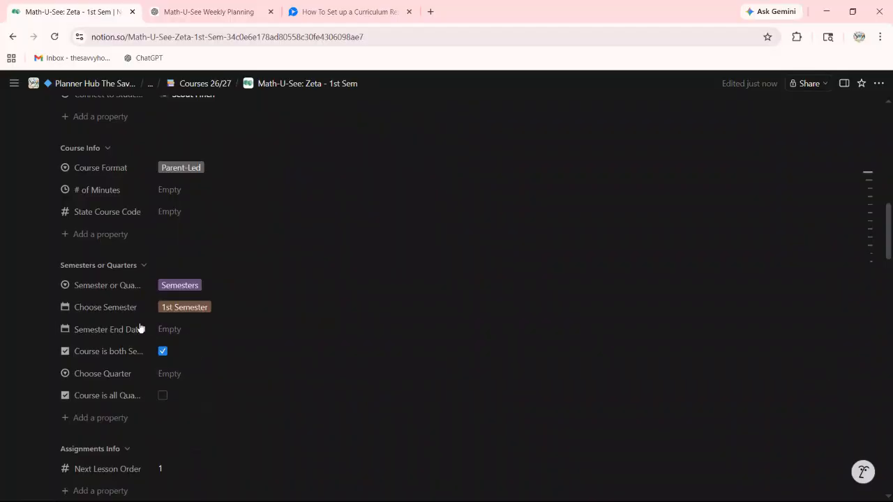
click(166, 333)
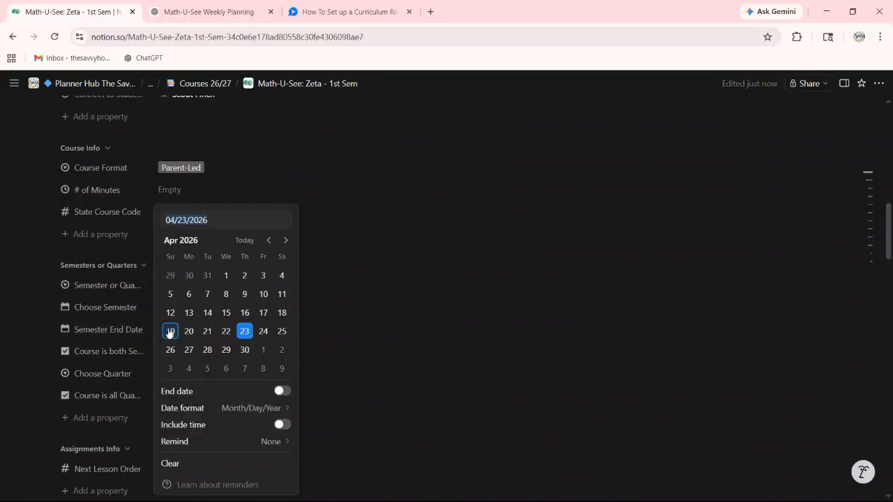
click(135, 314)
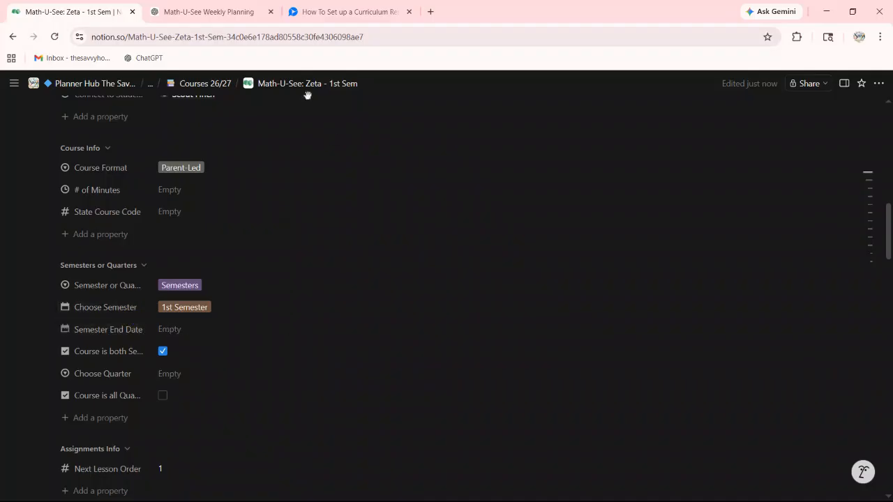
Open the duplicated Zeta course from the course list and rename it "Math-U-See: Zeta - 2nd Sem"
click(11, 37)
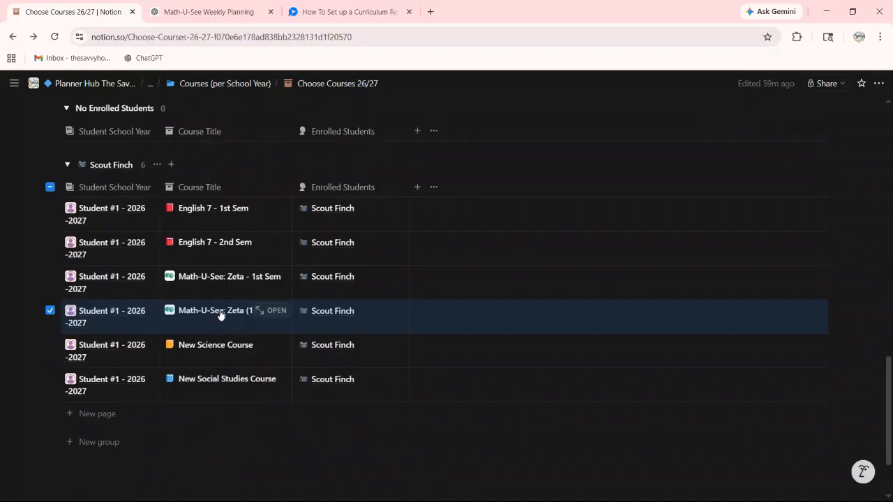
click(261, 309)
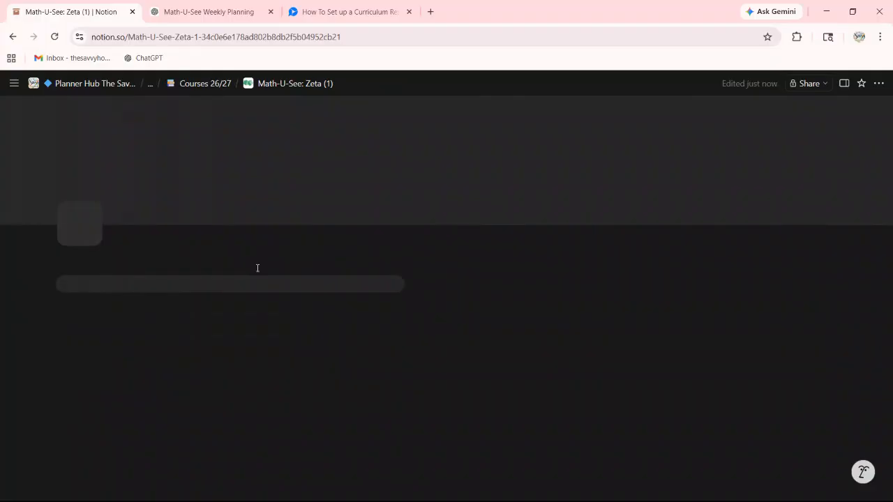
click(250, 293)
key(BackSpace)
key(BackSpace)
key(BackSpace)
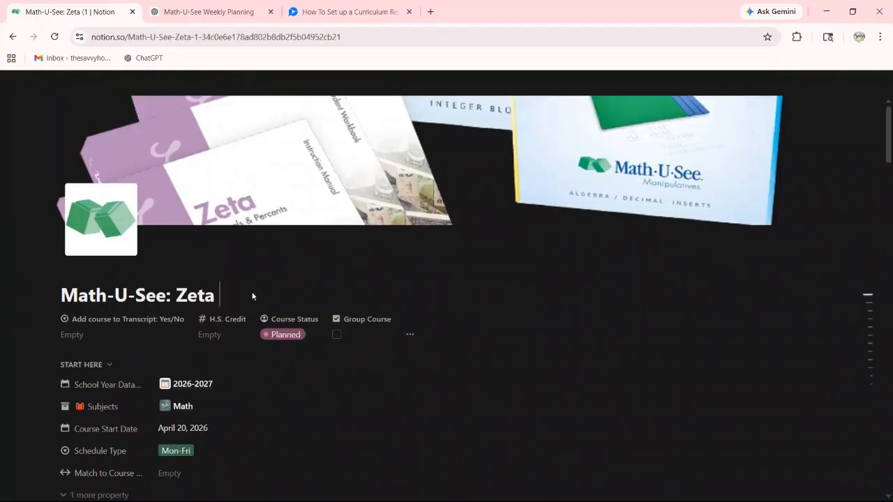
text(- 2nd Sem)
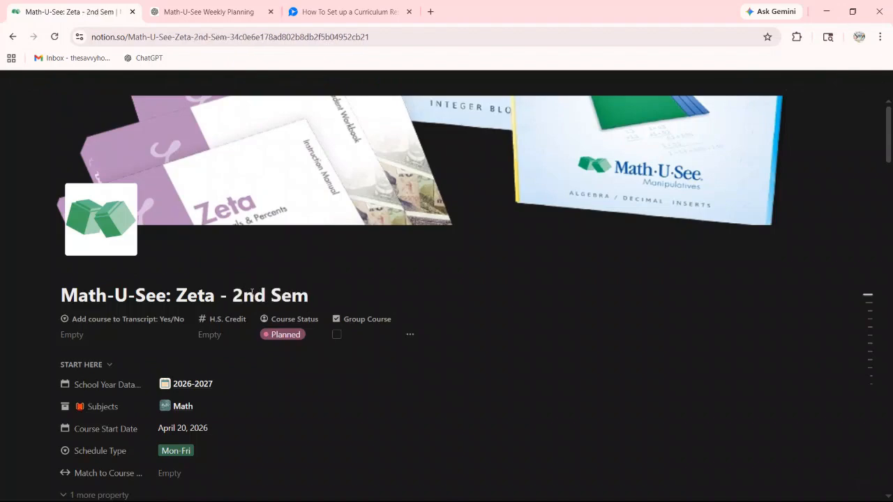
Set Choose Semester to 2nd Semester for the "Math-U-See: Zeta - 2nd Sem" course
scroll(230, 334, down, 4)
scroll(228, 345, down, 5)
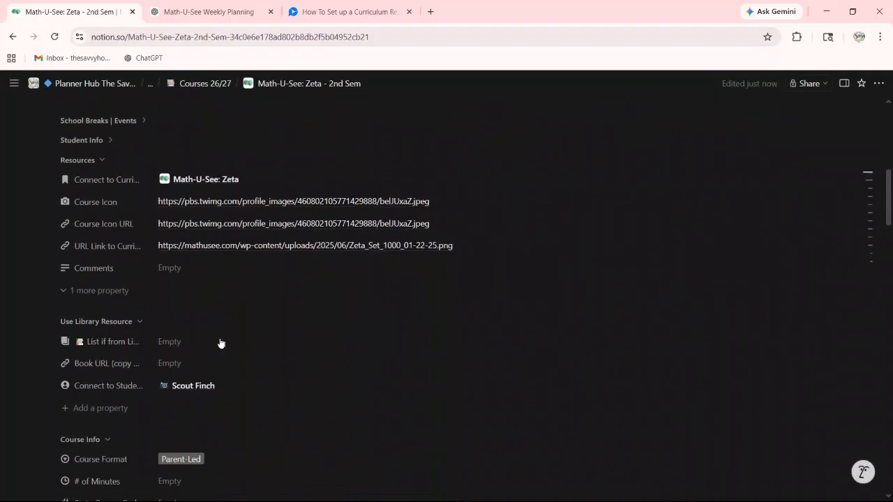
scroll(155, 355, down, 1)
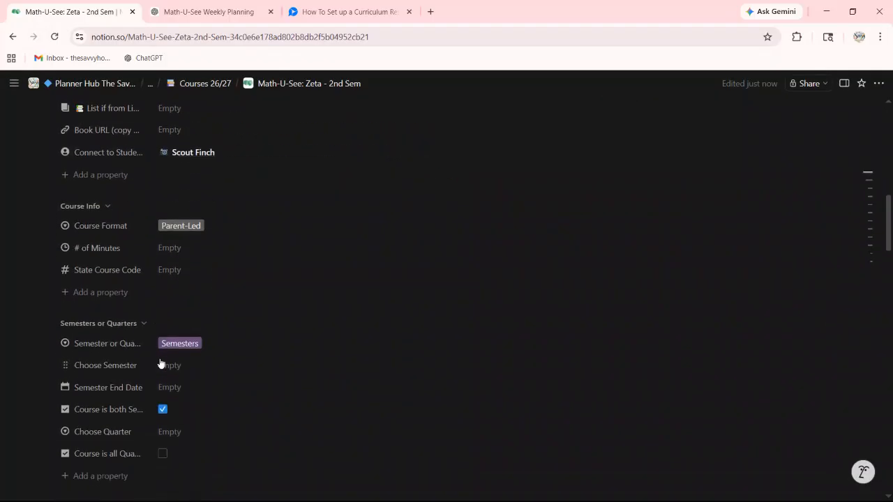
click(164, 365)
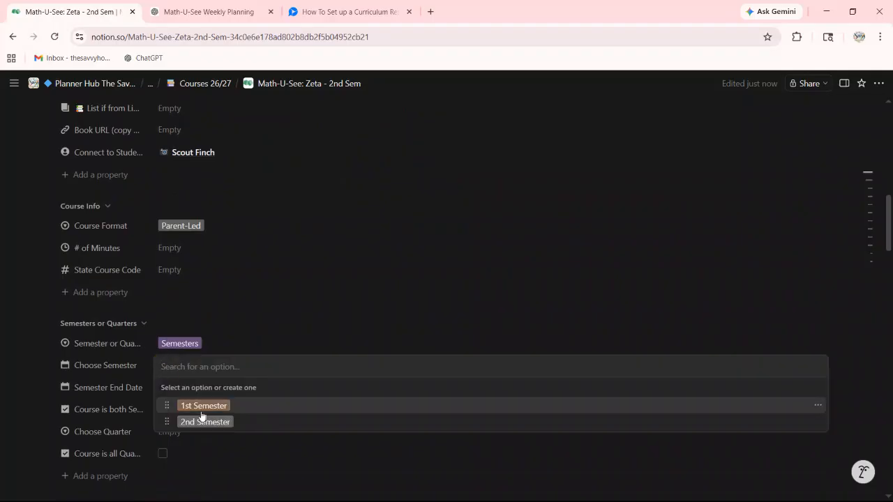
click(200, 423)
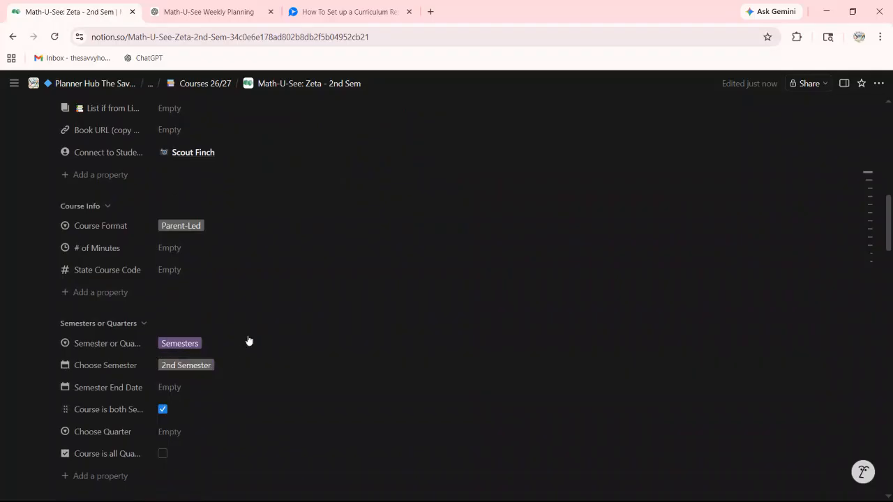
Set the Course Start Date of the second-semester Zeta course to September 7, 2026
scroll(239, 326, up, 1)
scroll(244, 322, up, 10)
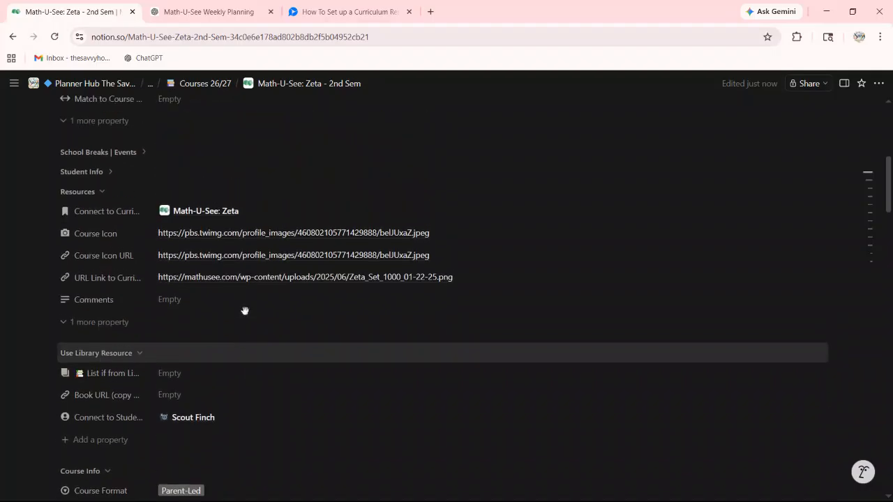
scroll(247, 307, down, 2)
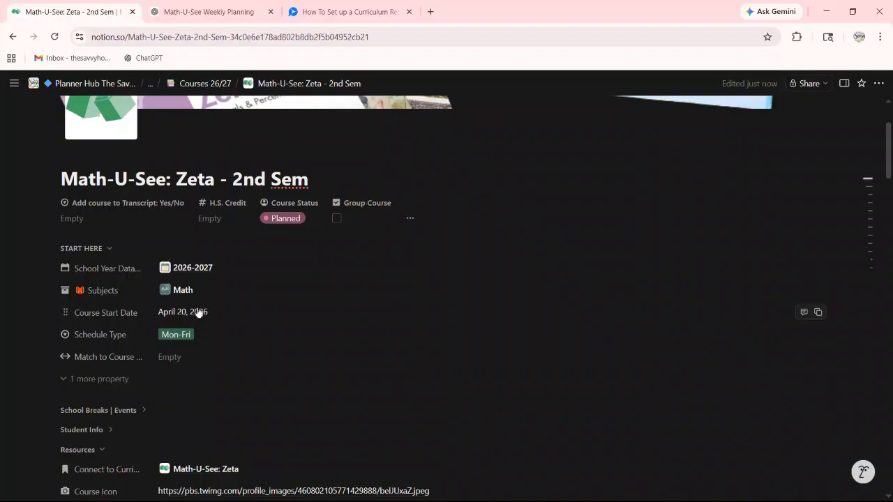
click(175, 314)
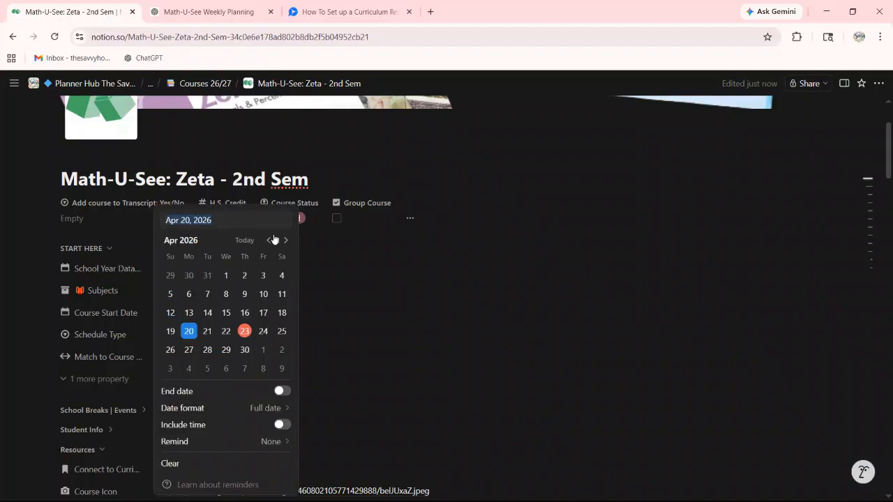
click(346, 319)
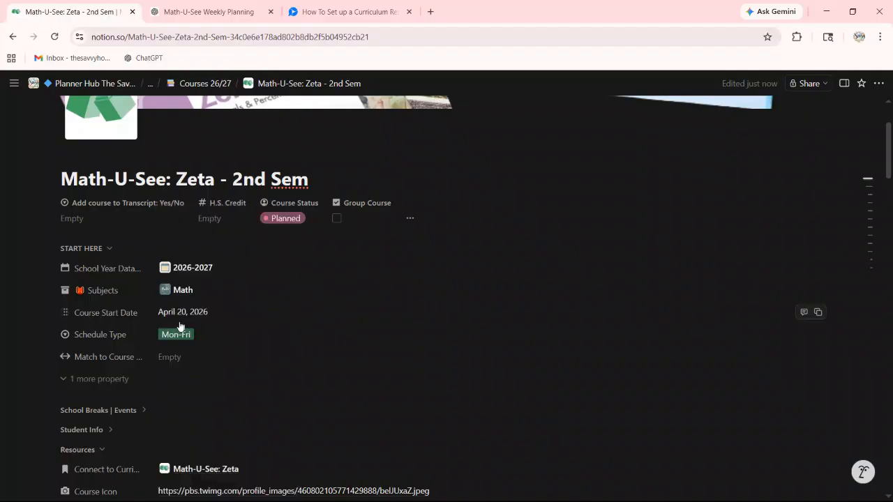
click(166, 314)
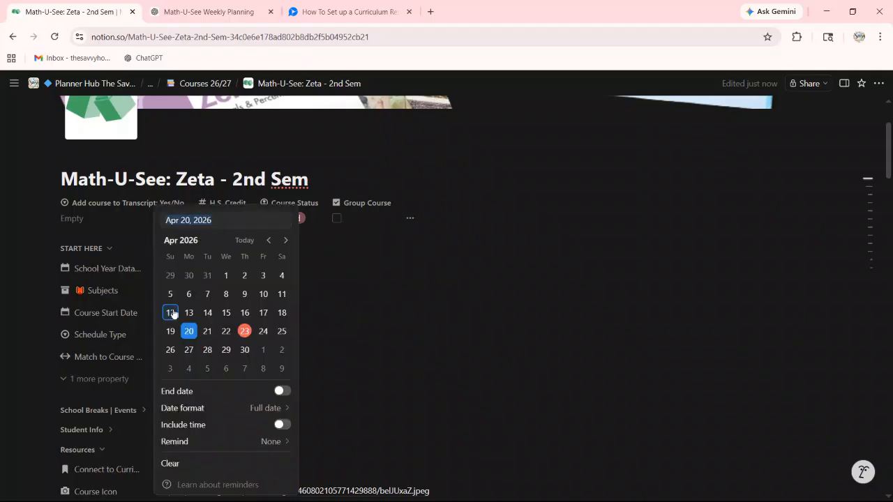
drag(235, 217, 162, 221)
text(09/07/)
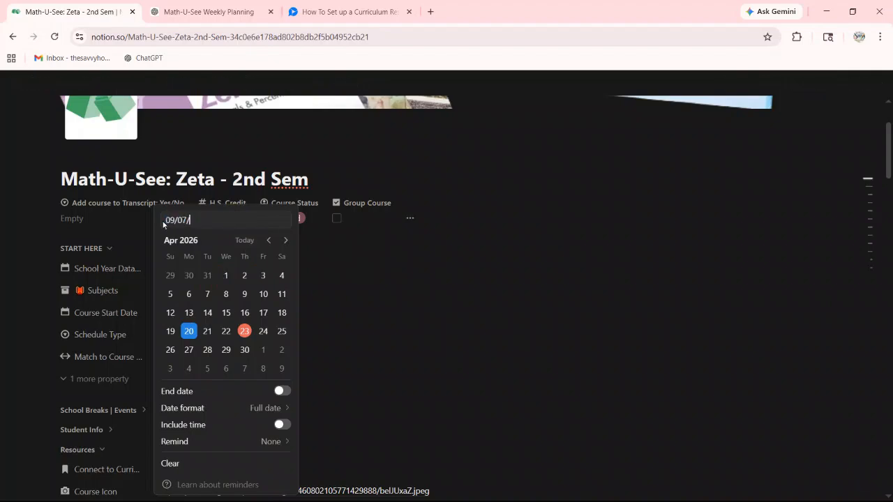
text(2026)
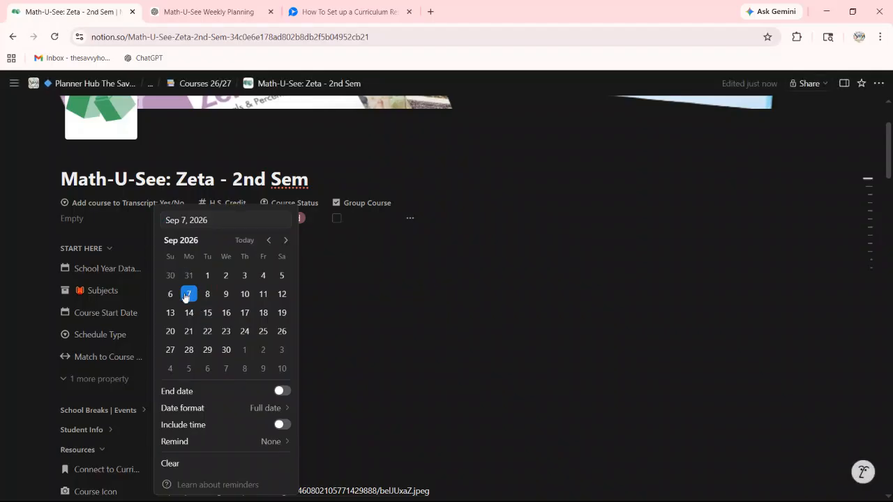
click(363, 283)
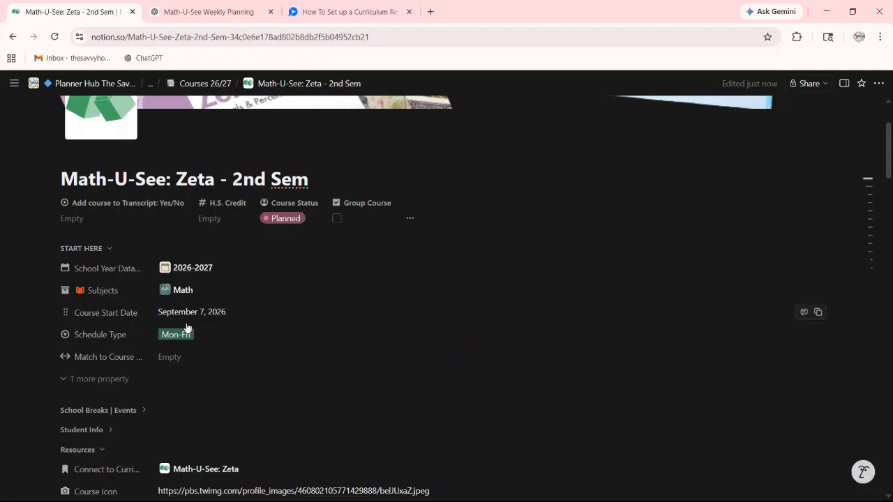
Return to the Courses 26/27 list, expand the enrolled student's group and open the "Math-U-See: Zeta - 1st Sem" course page
scroll(227, 327, down, 2)
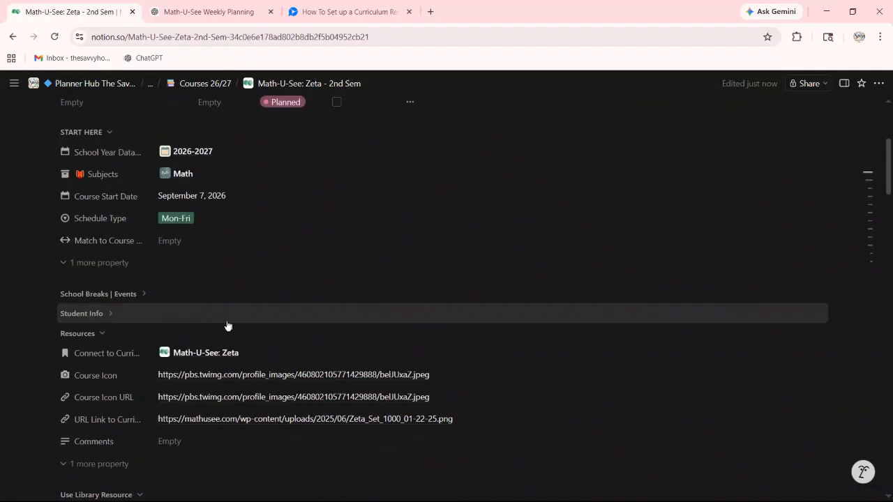
scroll(227, 326, down, 1)
scroll(226, 315, up, 5)
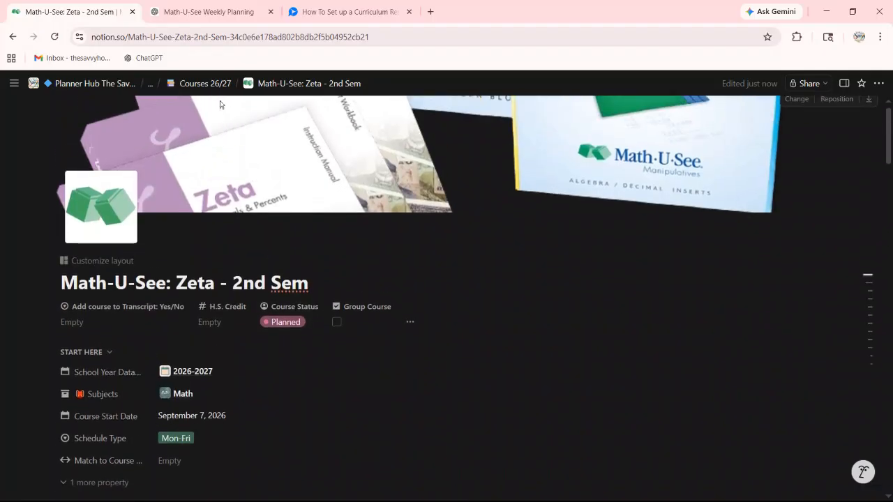
mouse_move(205, 83)
click(209, 101)
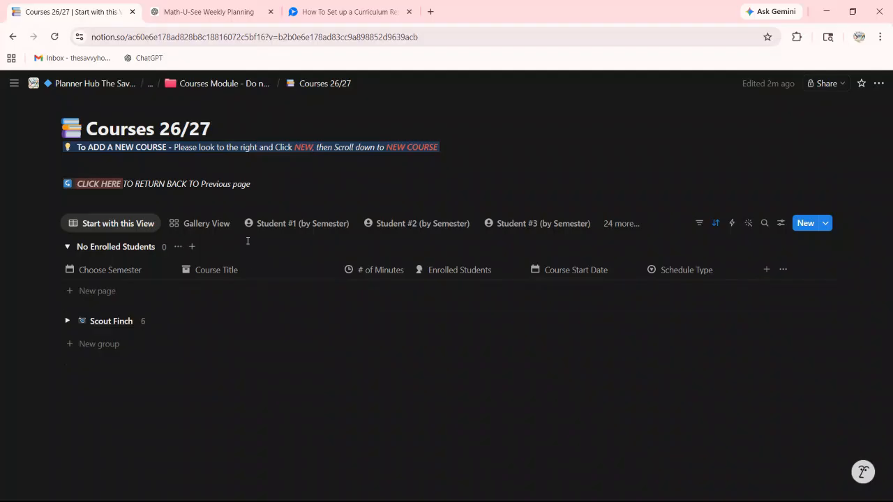
click(68, 323)
scroll(94, 343, down, 2)
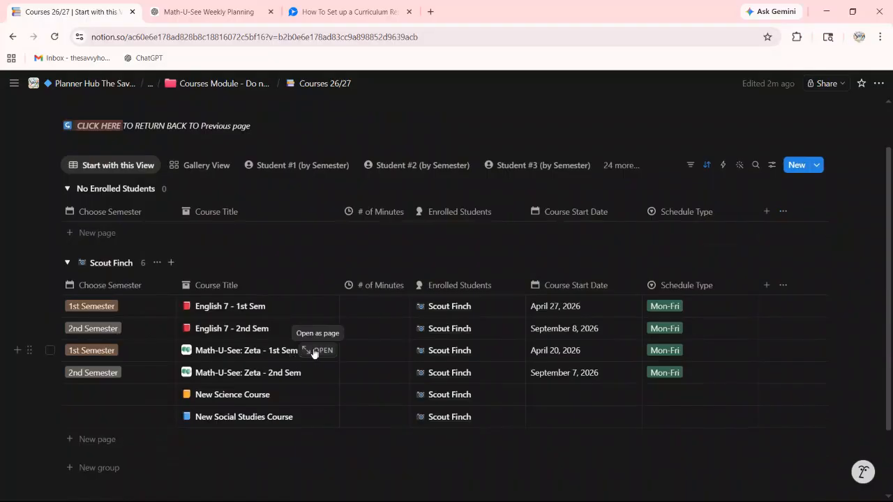
click(315, 351)
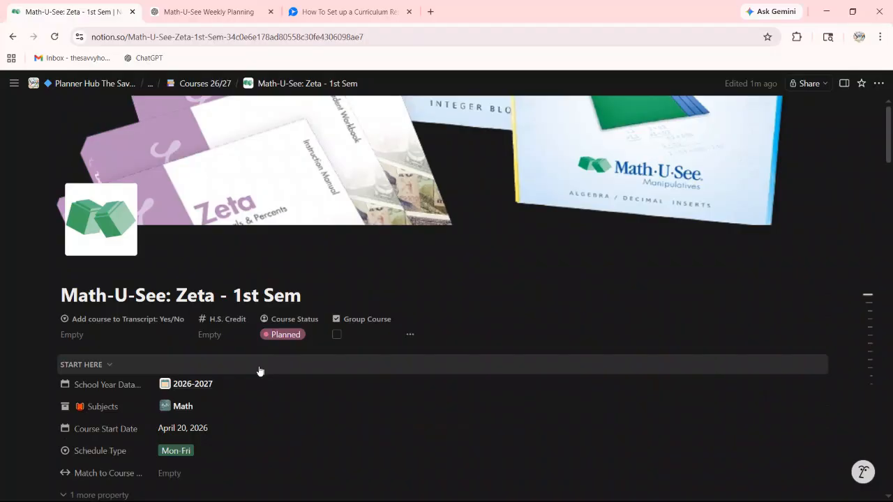
Look through the first-semester course page and read the instructions for adding lesson rows, closing them when done
scroll(260, 370, down, 6)
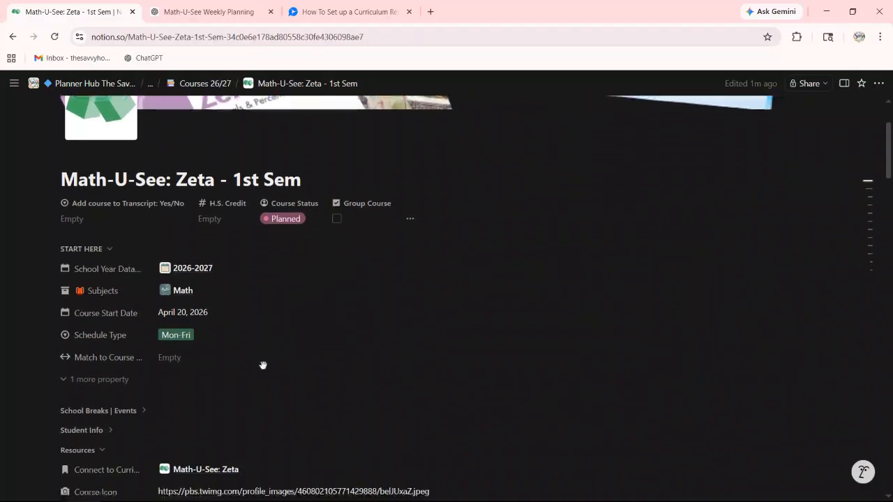
scroll(260, 383, down, 5)
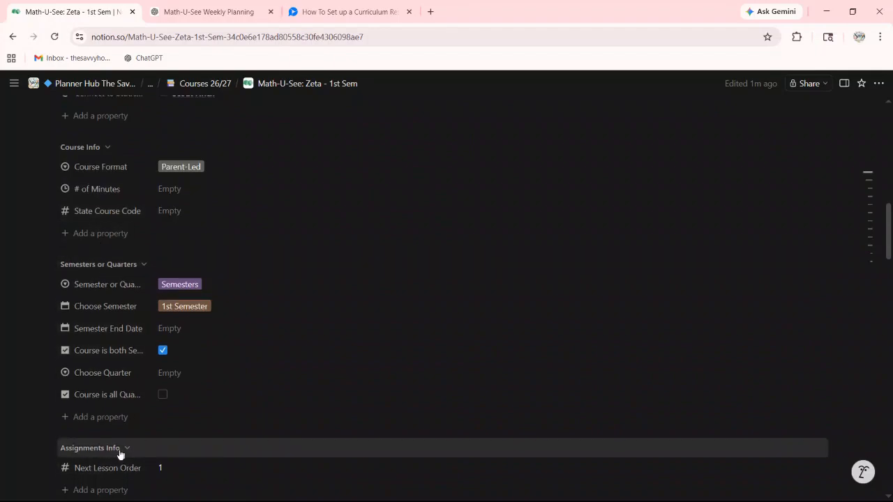
scroll(84, 405, down, 1)
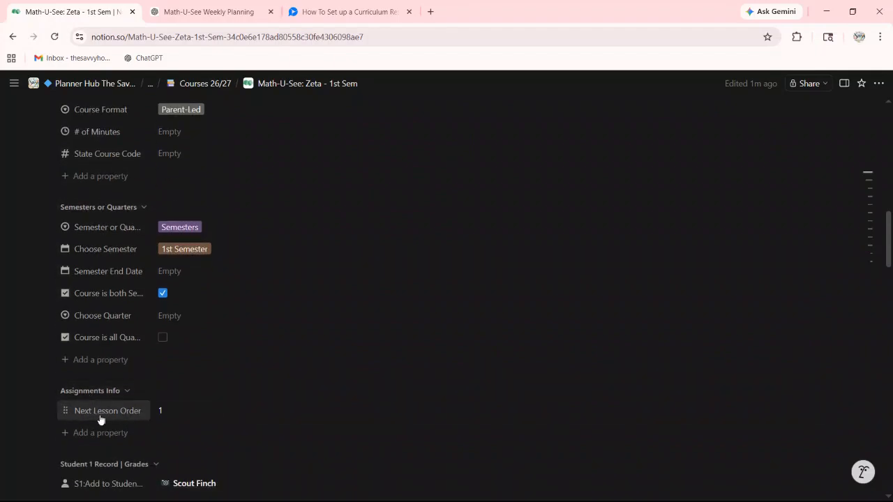
scroll(279, 397, down, 8)
scroll(368, 389, down, 5)
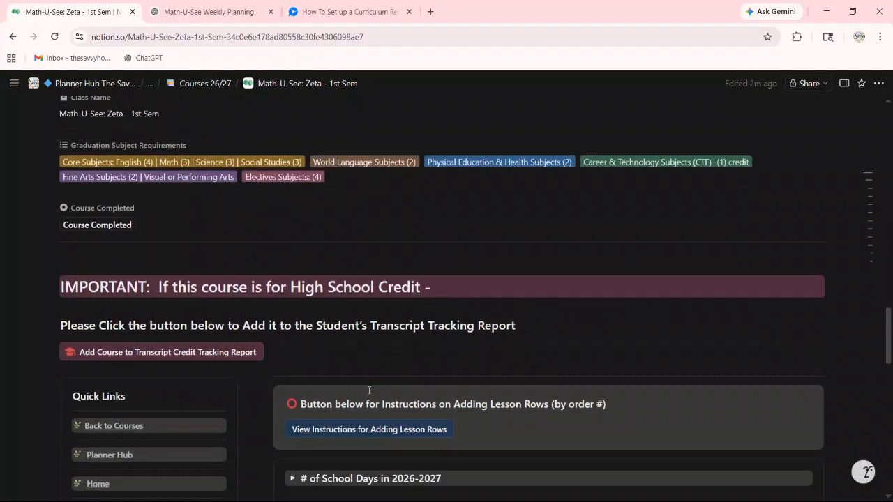
scroll(350, 290, down, 2)
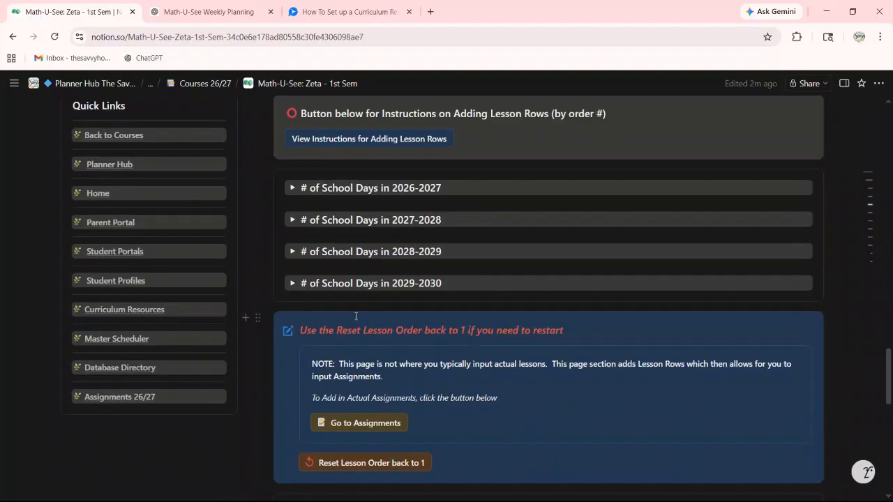
click(342, 139)
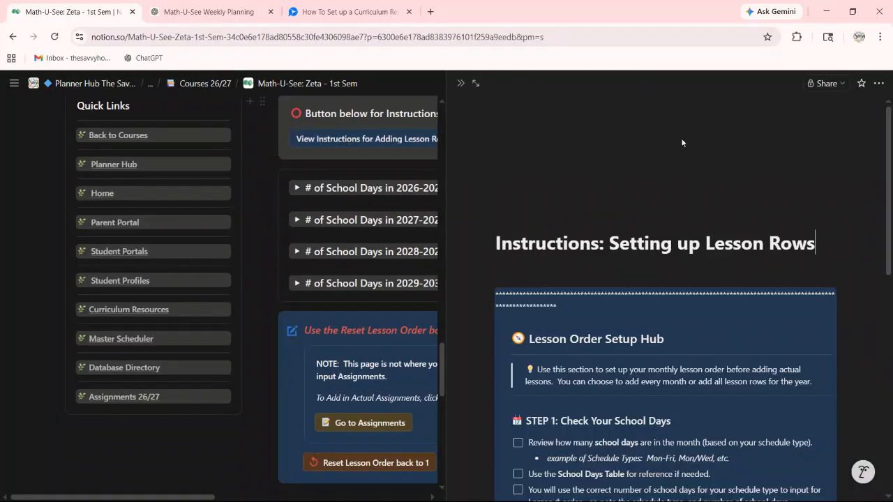
scroll(693, 381, down, 4)
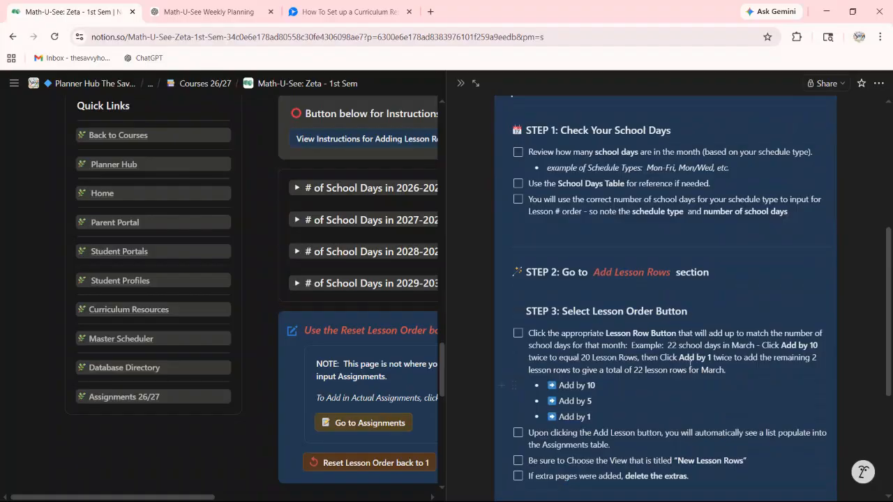
click(460, 83)
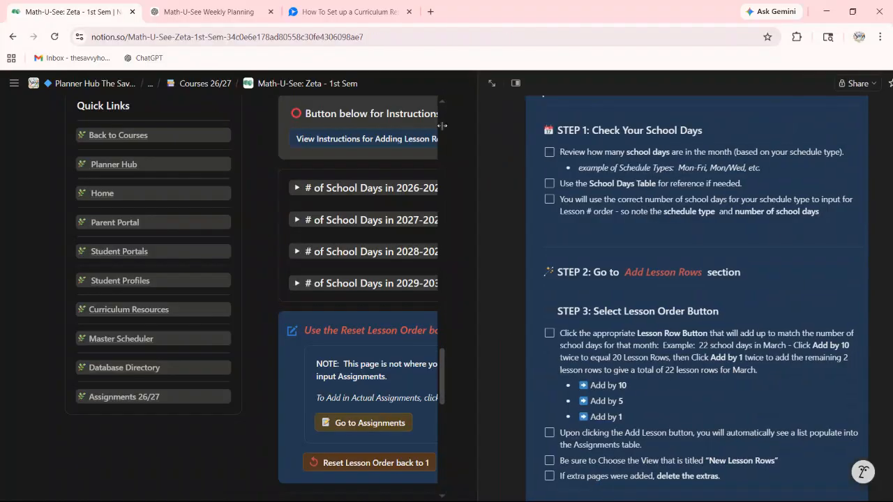
Add 10 lesson rows to the first-semester Zeta course and check their due dates in the Assignments 26/27 table
scroll(436, 261, down, 3)
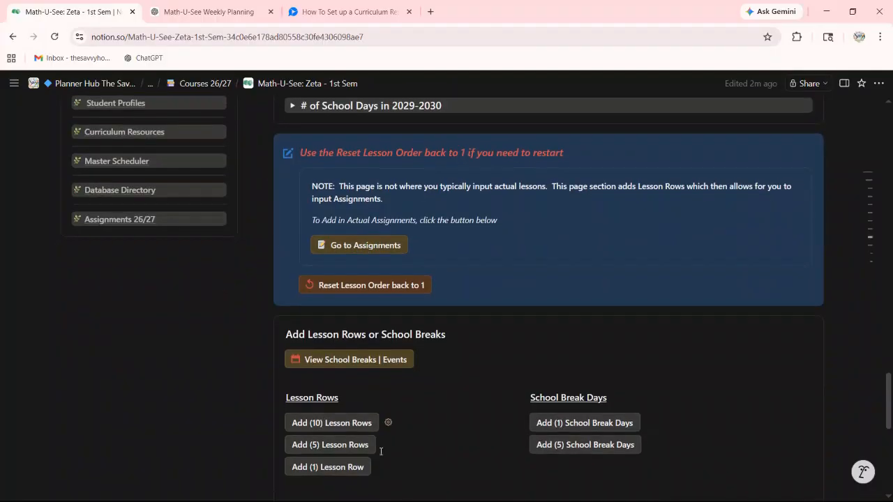
scroll(381, 450, down, 1)
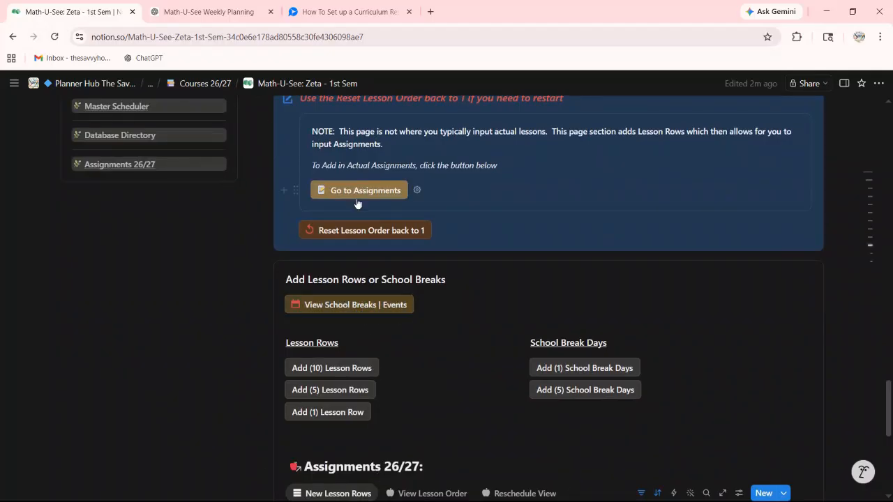
scroll(463, 378, down, 2)
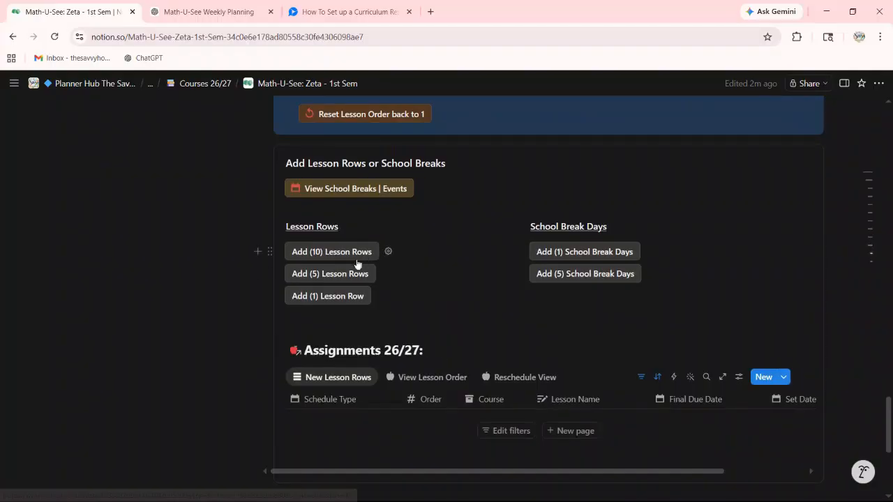
click(328, 252)
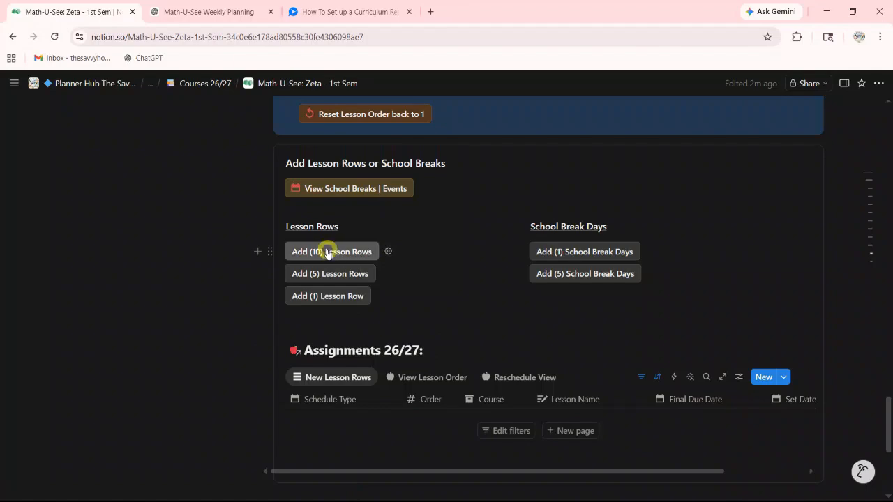
scroll(362, 243, down, 2)
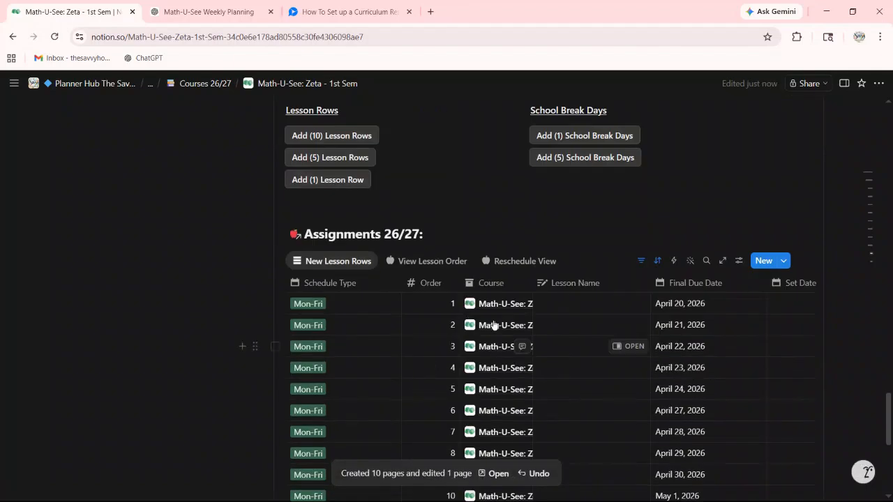
scroll(355, 239, up, 1)
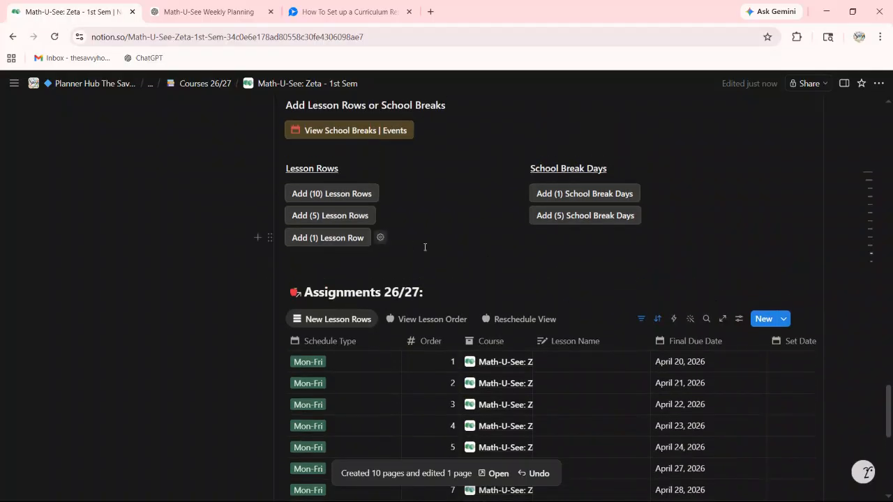
scroll(649, 321, down, 1)
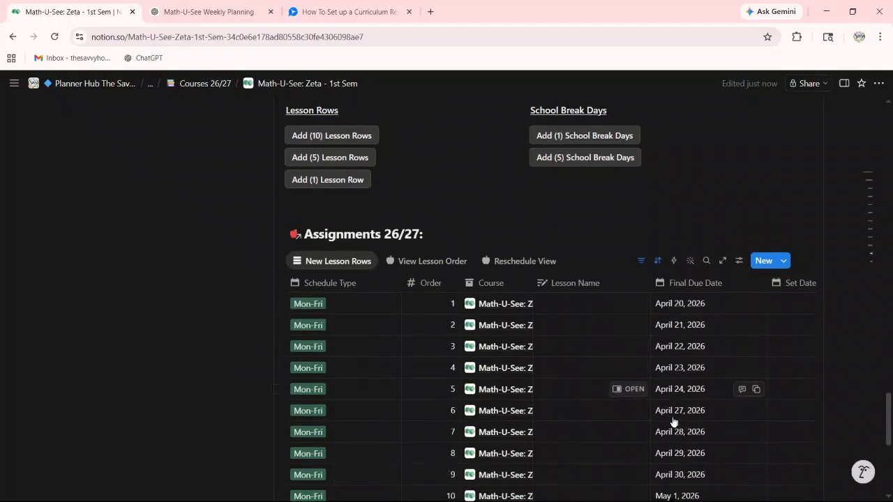
scroll(676, 426, down, 1)
scroll(678, 447, down, 1)
scroll(624, 364, up, 1)
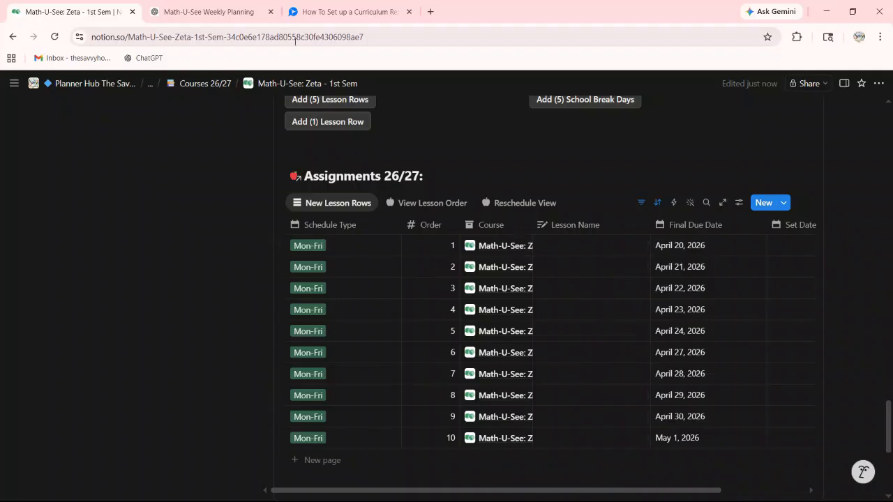
Open the "Math-U-See Zeta Lesson Plans for the year" spreadsheet from Google Sheets in a new browser tab, then return to the Notion course page
click(429, 11)
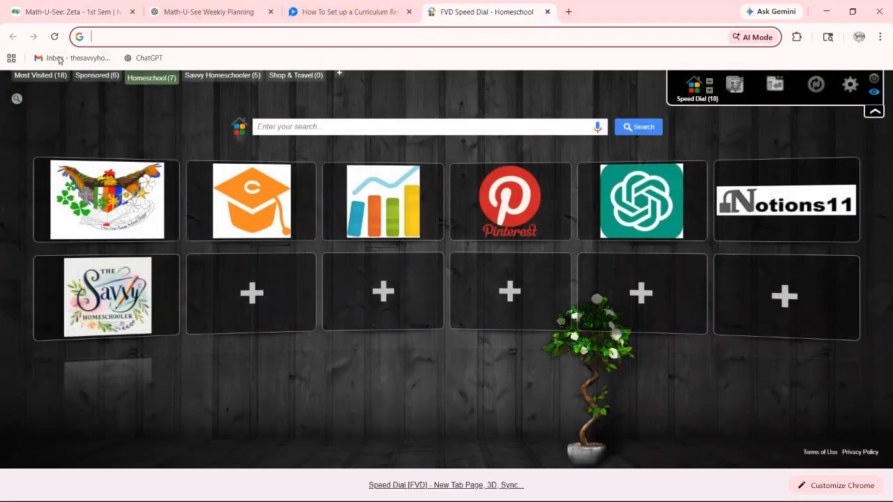
click(60, 59)
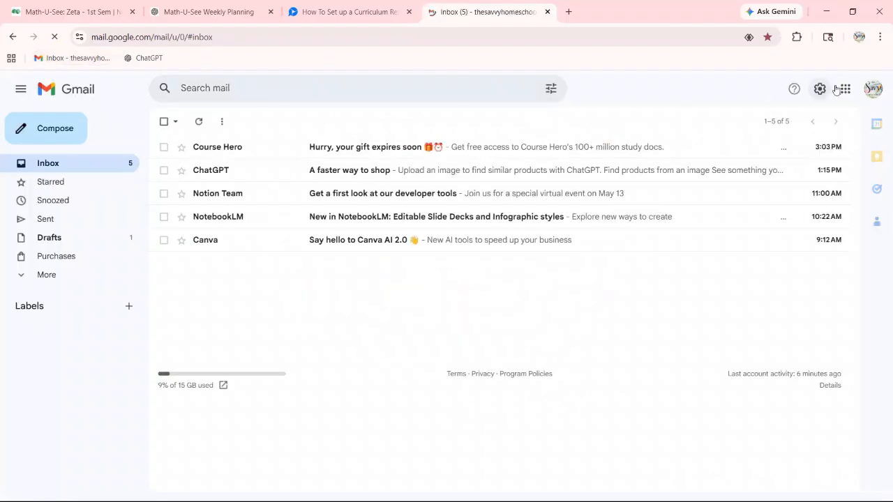
click(844, 88)
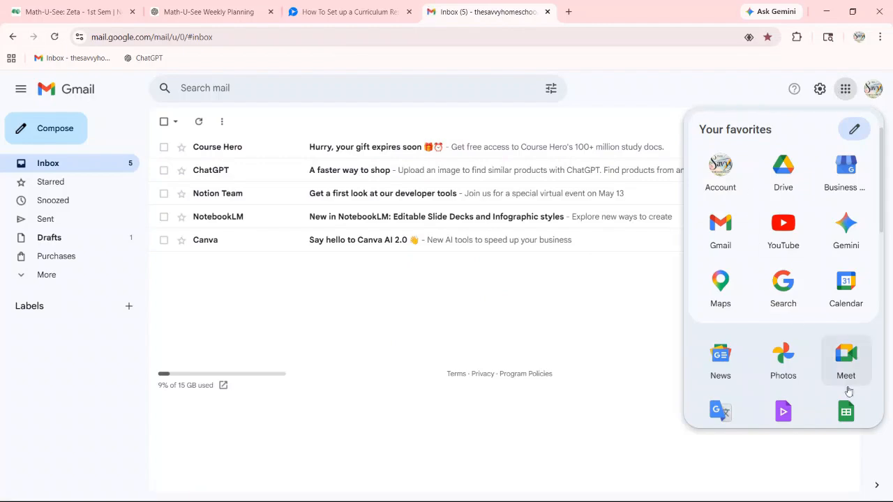
click(844, 411)
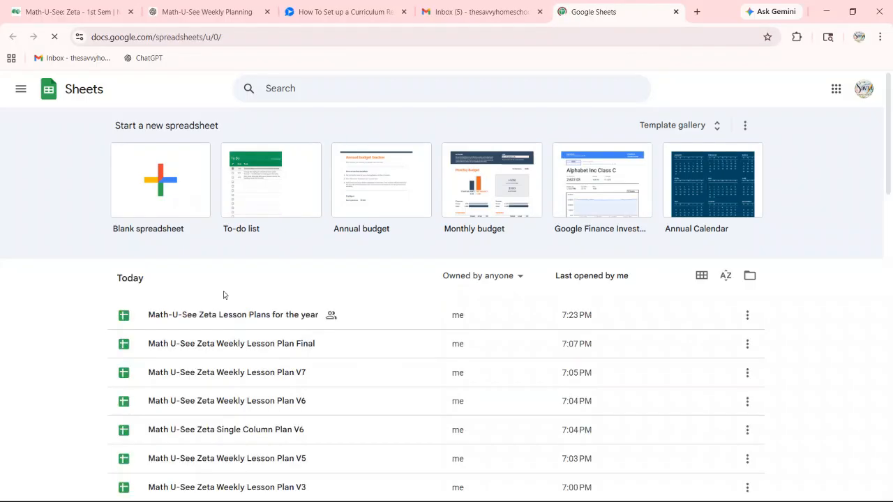
click(211, 319)
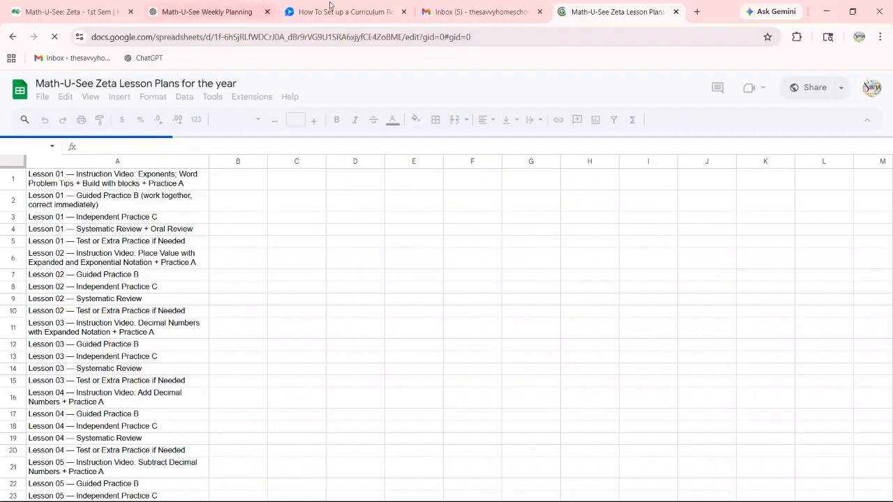
click(540, 11)
click(189, 11)
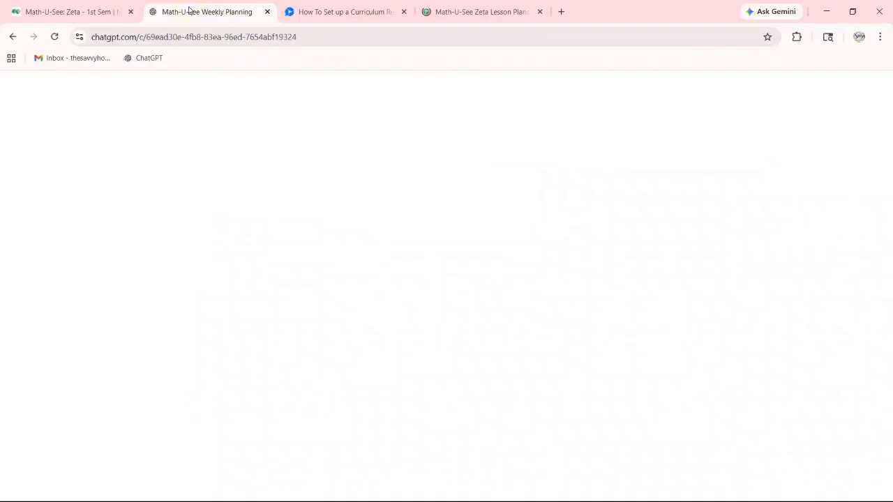
click(87, 11)
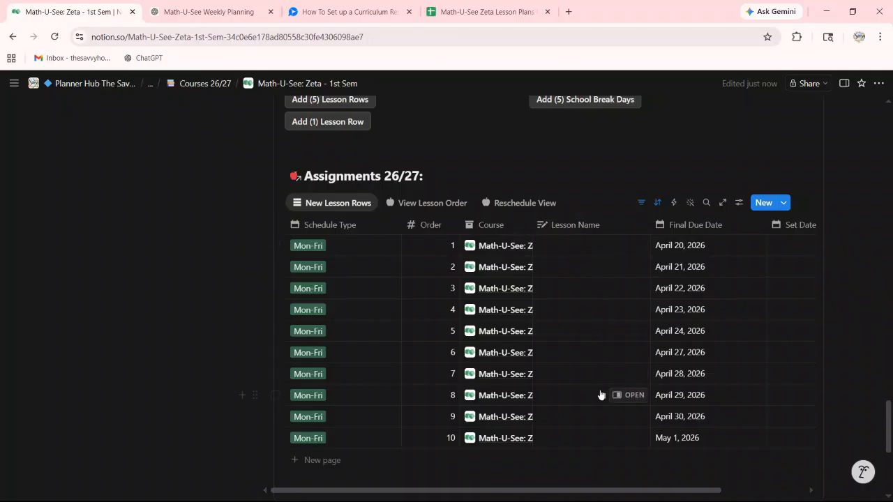
Wrap the content of the Course and Lesson Name columns in the Assignments 26/27 table and narrow the Schedule Type column
click(492, 224)
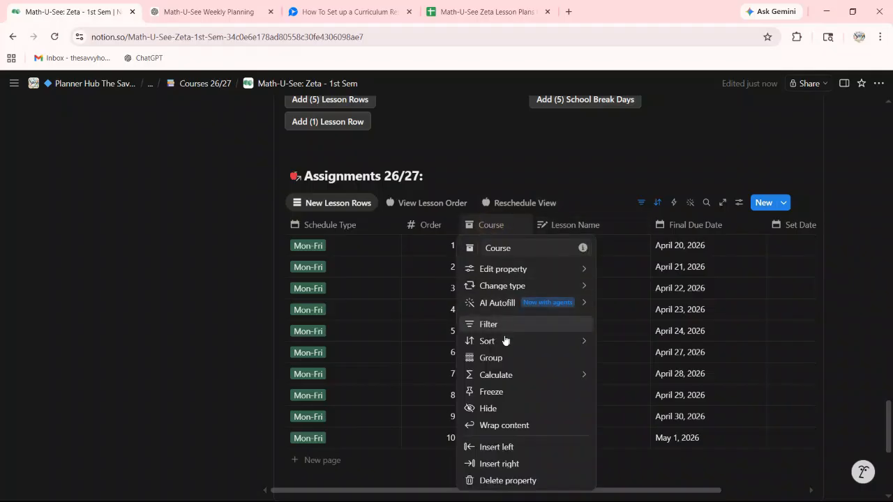
click(517, 422)
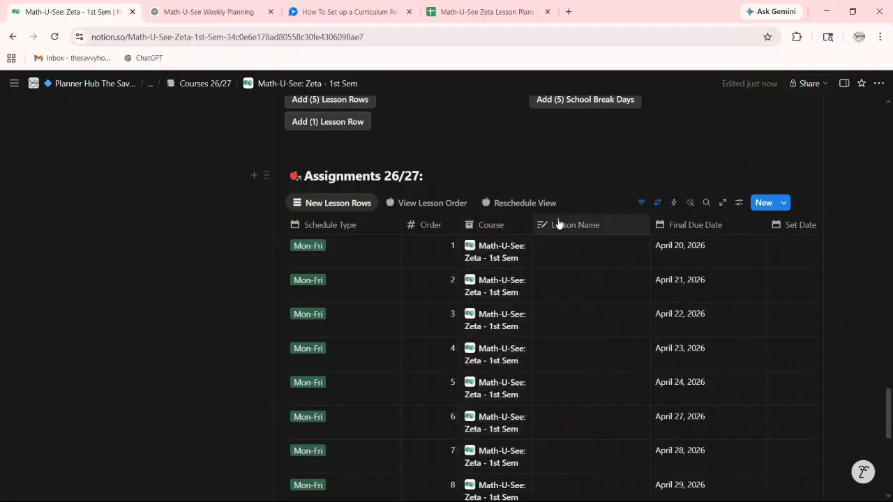
click(563, 225)
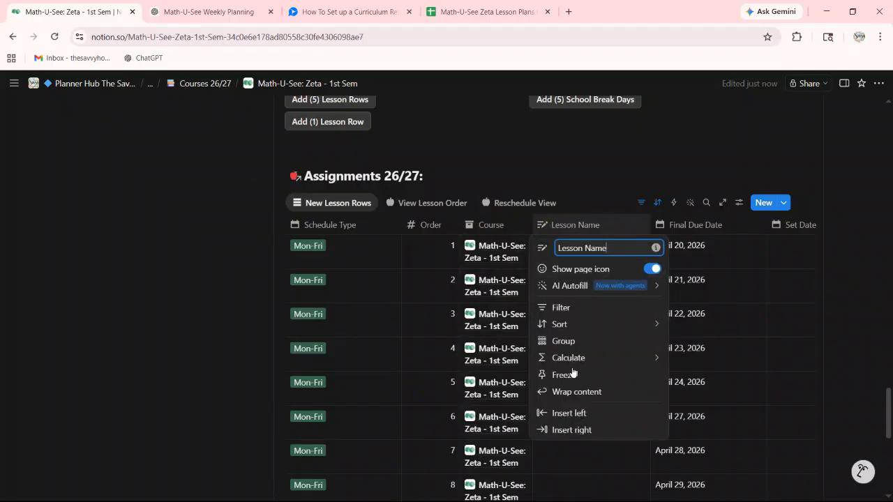
click(576, 190)
click(576, 226)
click(579, 392)
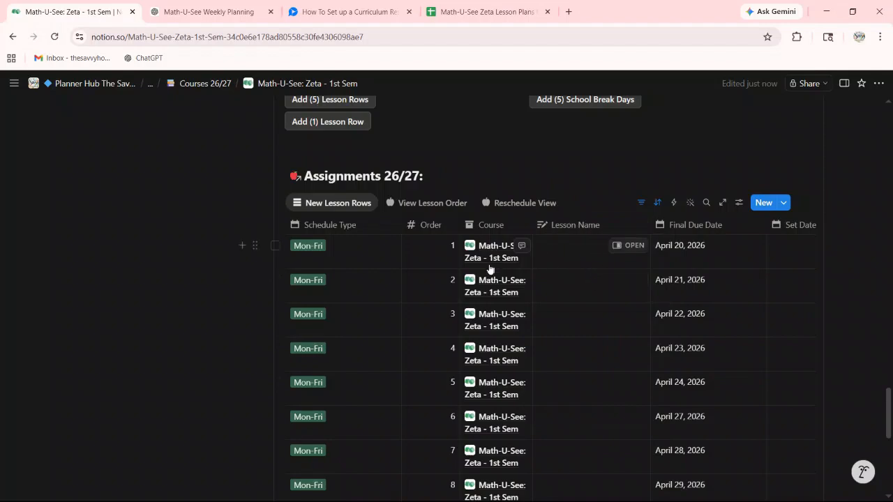
drag(402, 225, 356, 226)
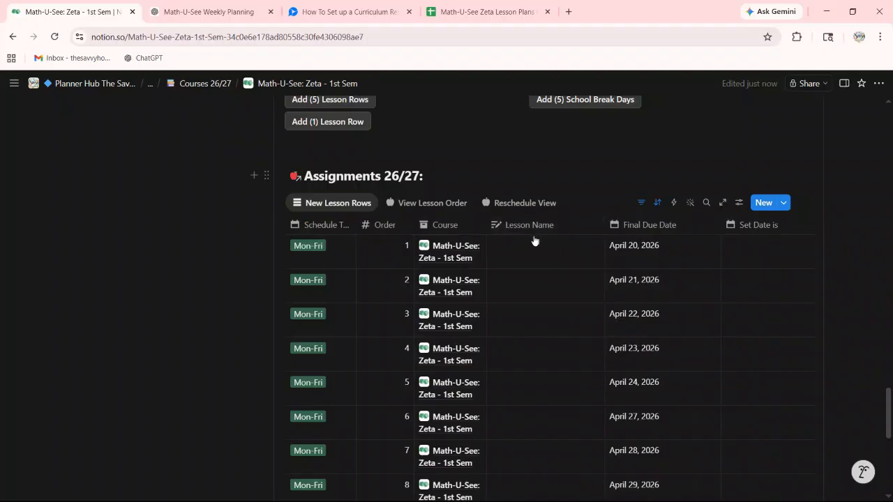
Add 20 more lesson rows to the first-semester Zeta course, extending the Assignments 26/27 table to lesson 30
scroll(461, 265, down, 3)
scroll(462, 268, up, 3)
scroll(379, 176, up, 1)
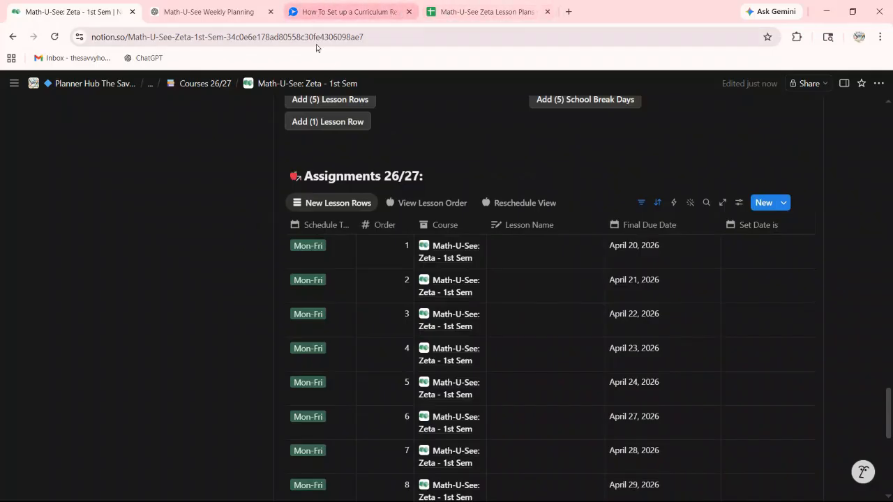
scroll(348, 129, up, 1)
click(347, 139)
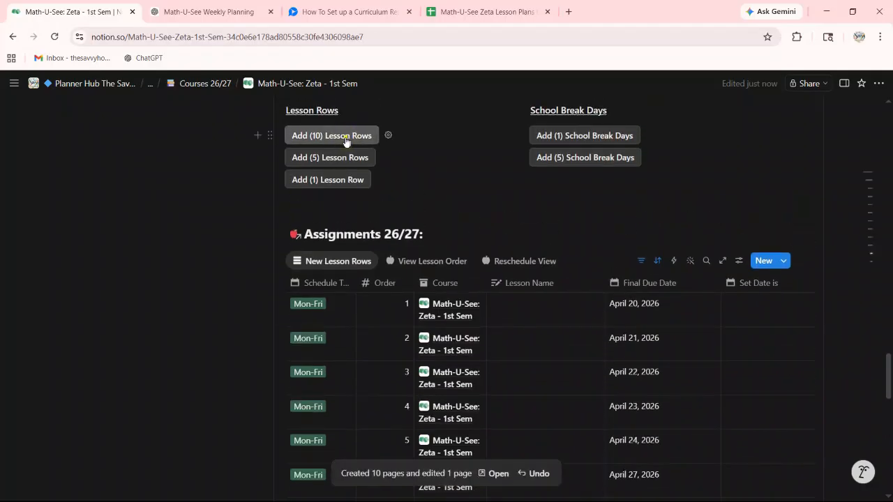
scroll(418, 209, down, 8)
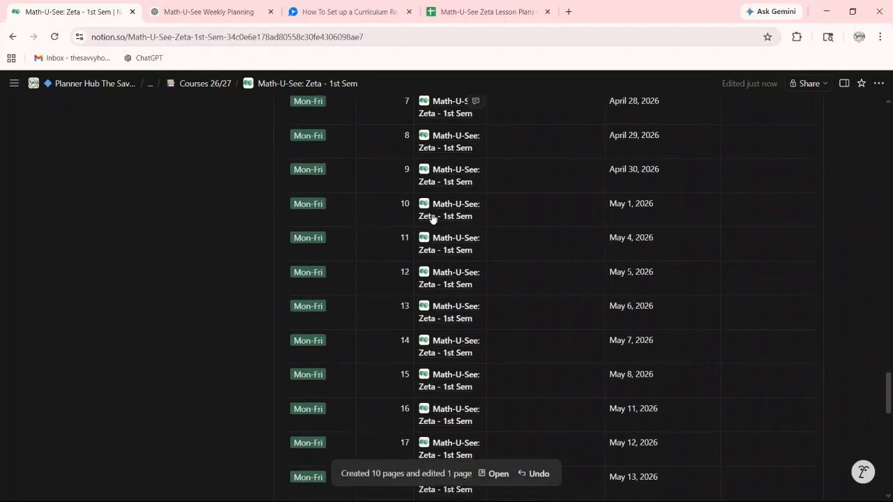
scroll(432, 218, down, 6)
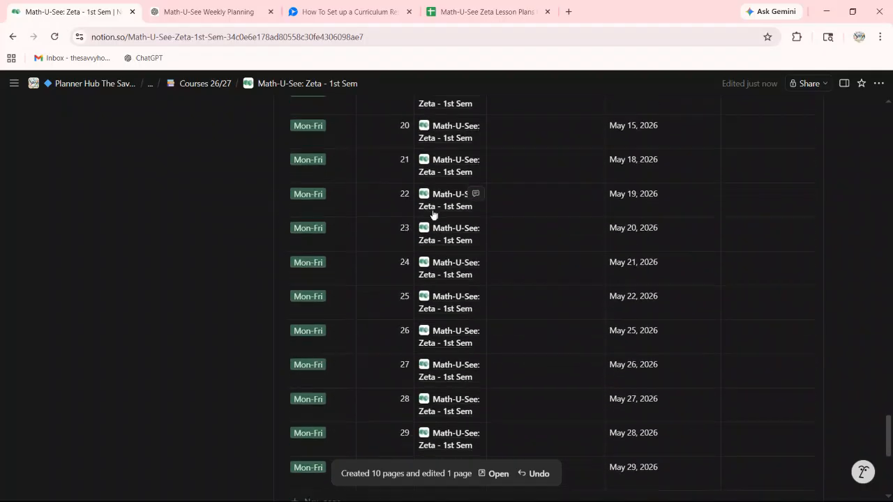
Compare the lesson rows' final due dates with the holidays in the All Planned Events 2026-2027 list, closing the list when done
scroll(431, 218, up, 4)
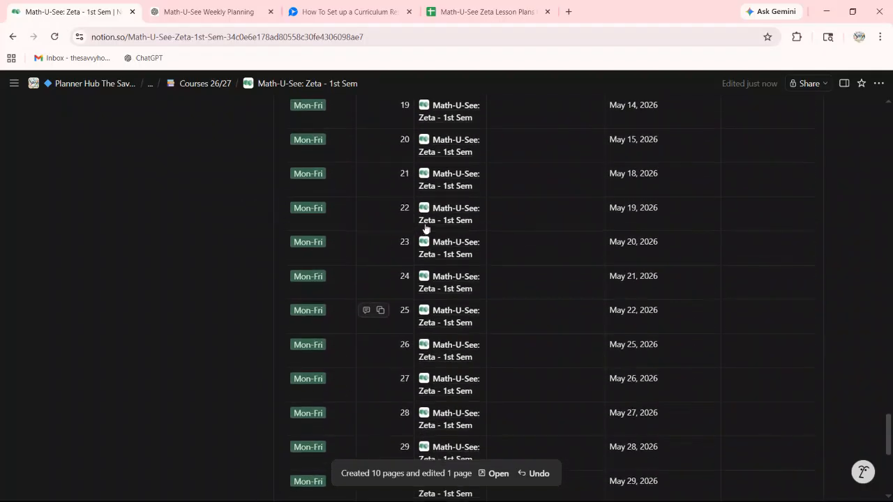
scroll(429, 222, up, 2)
scroll(477, 226, down, 3)
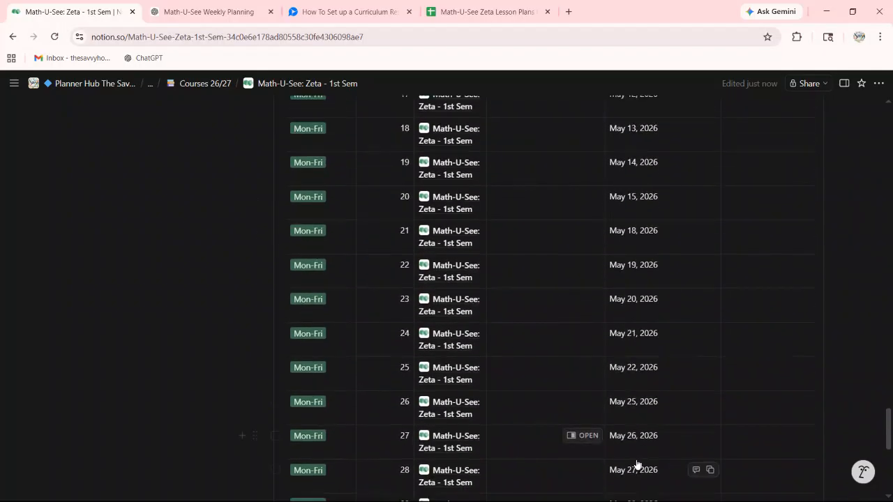
scroll(637, 464, down, 3)
scroll(603, 343, up, 6)
scroll(592, 280, up, 9)
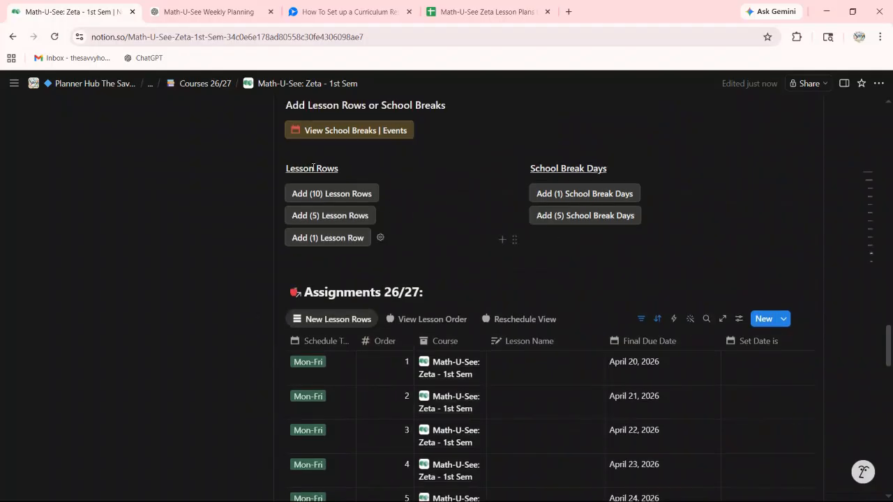
click(339, 134)
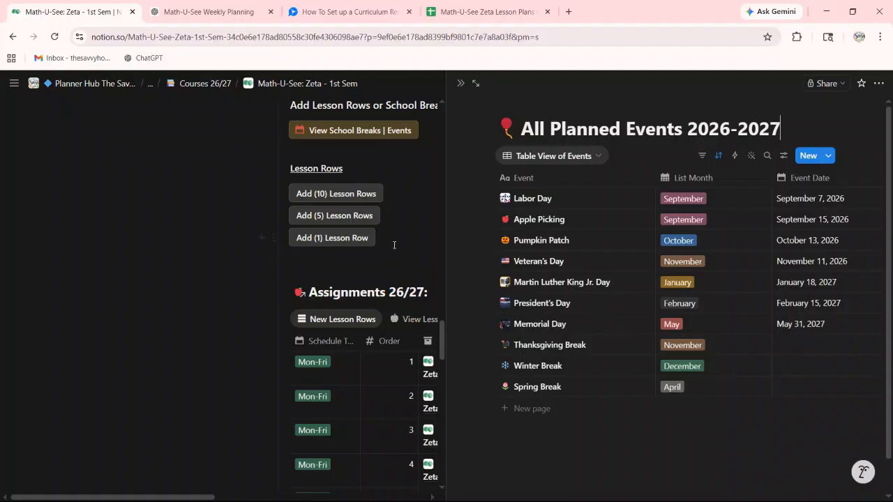
click(466, 84)
scroll(602, 282, down, 5)
scroll(600, 281, down, 5)
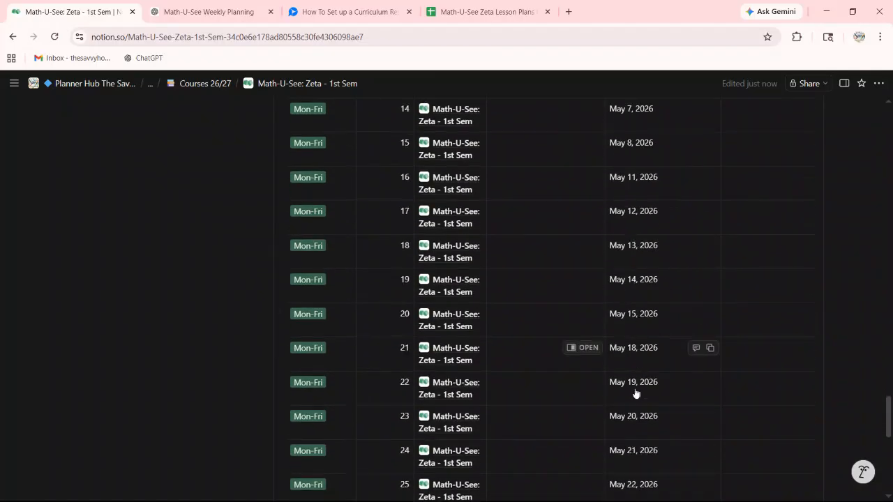
scroll(641, 446, down, 3)
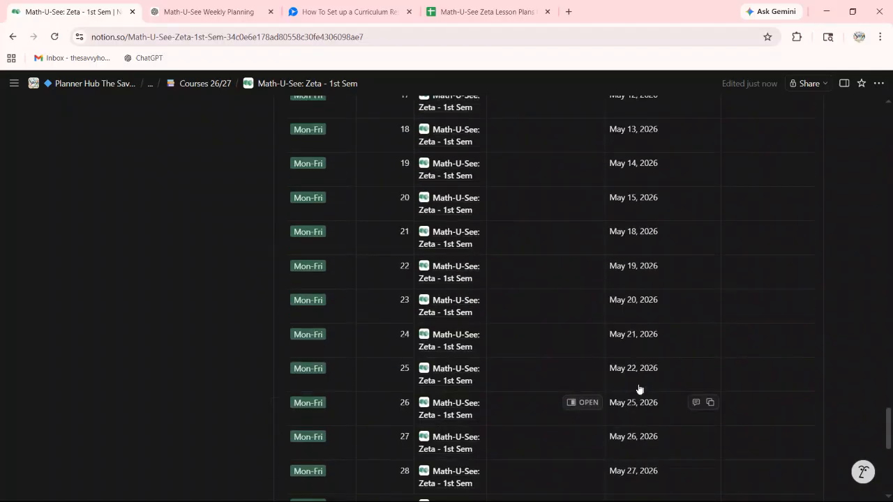
scroll(645, 396, up, 15)
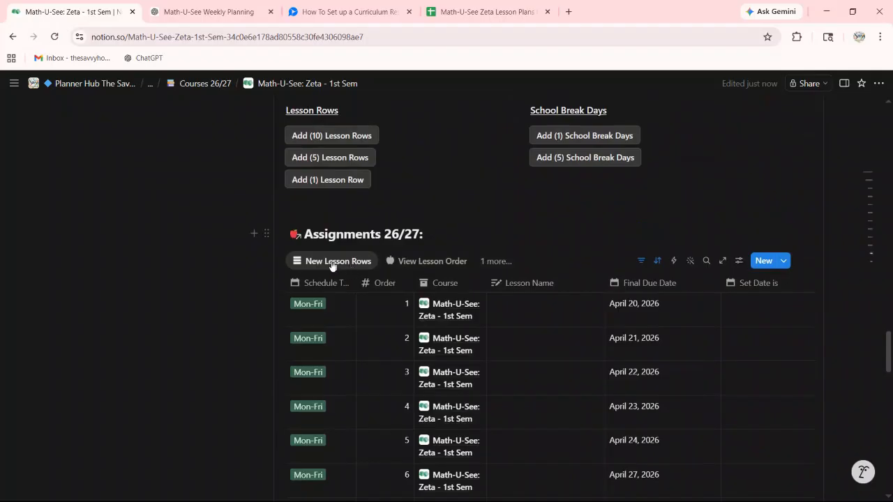
Switch the Assignments 26/27 table to the Reschedule View and locate the lesson due on May 25, 2026
click(499, 263)
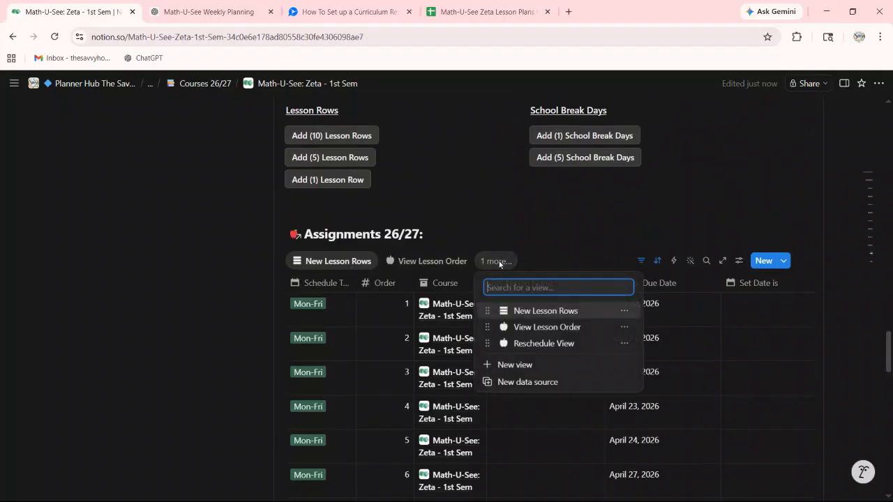
click(530, 347)
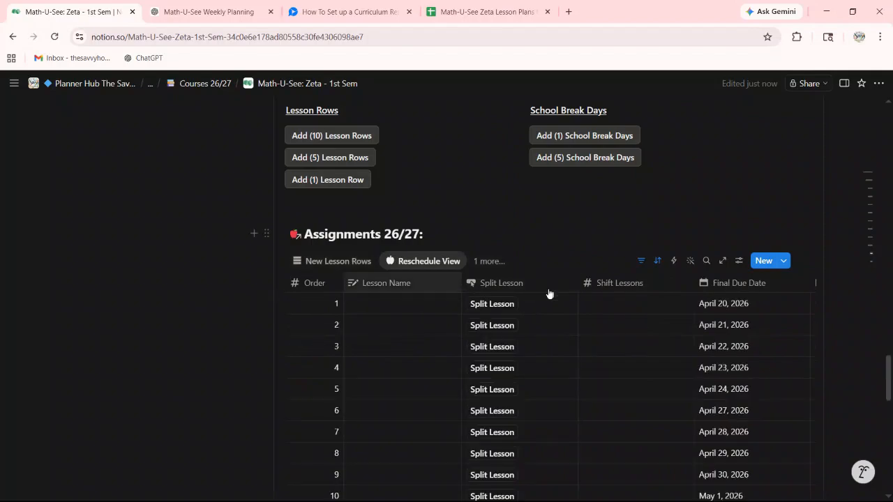
scroll(699, 305, down, 5)
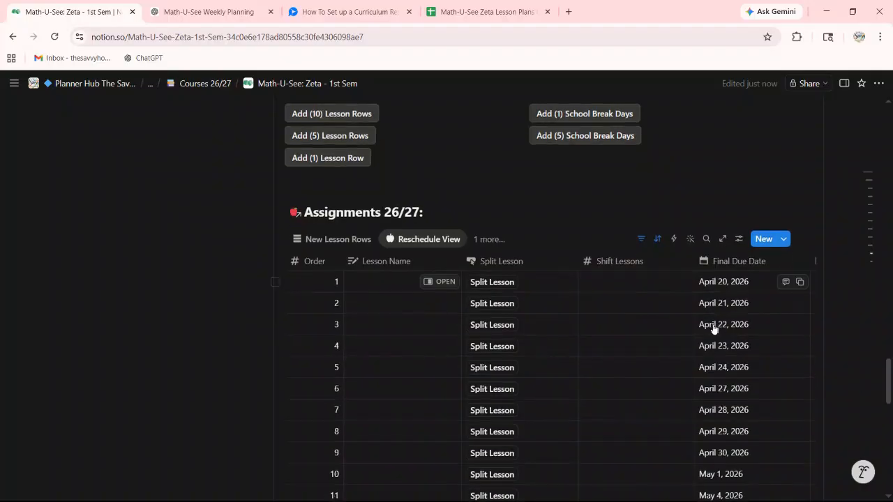
scroll(713, 271, down, 8)
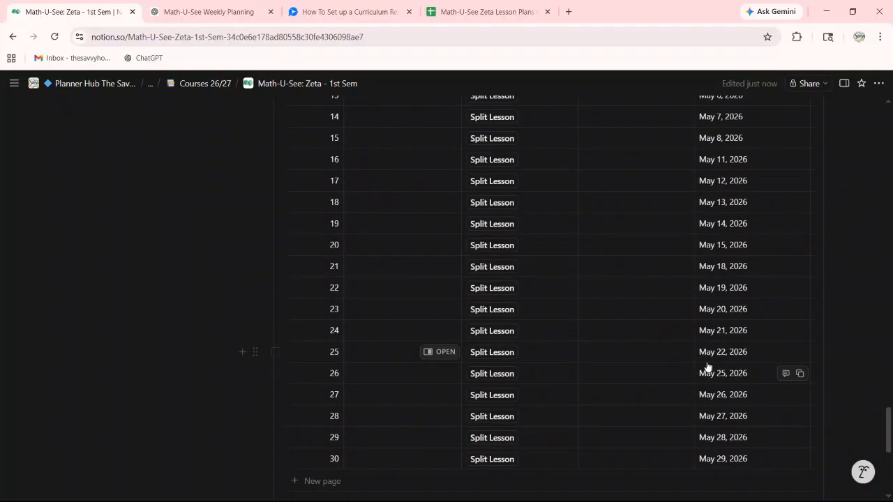
scroll(712, 359, up, 8)
scroll(714, 354, down, 3)
scroll(715, 353, down, 3)
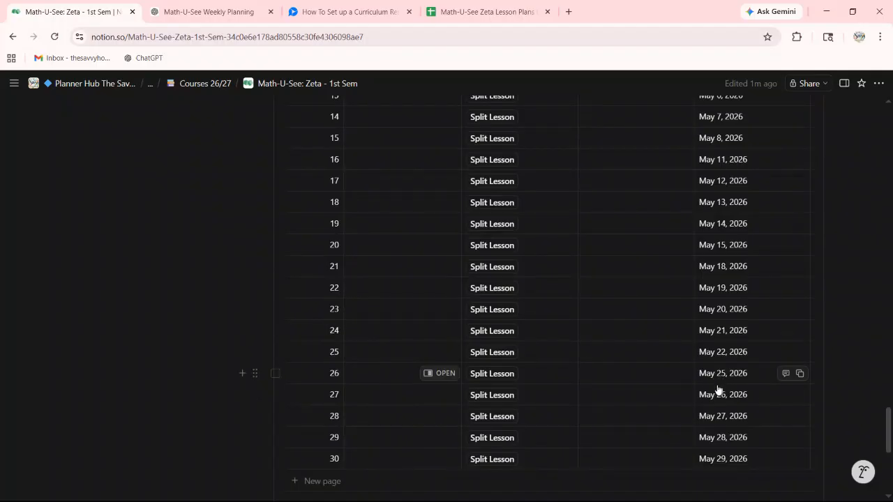
Set Shift Lessons to 1 for lesson 26 to move it off the holiday
click(660, 371)
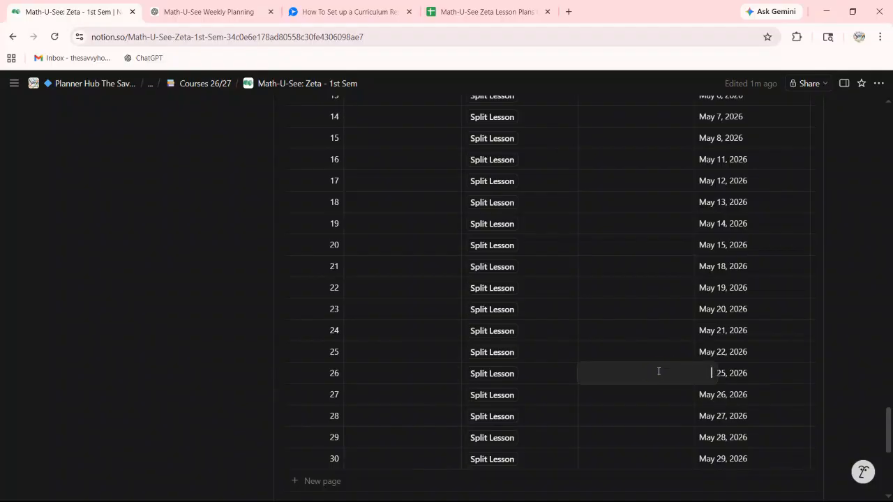
text(1 26)
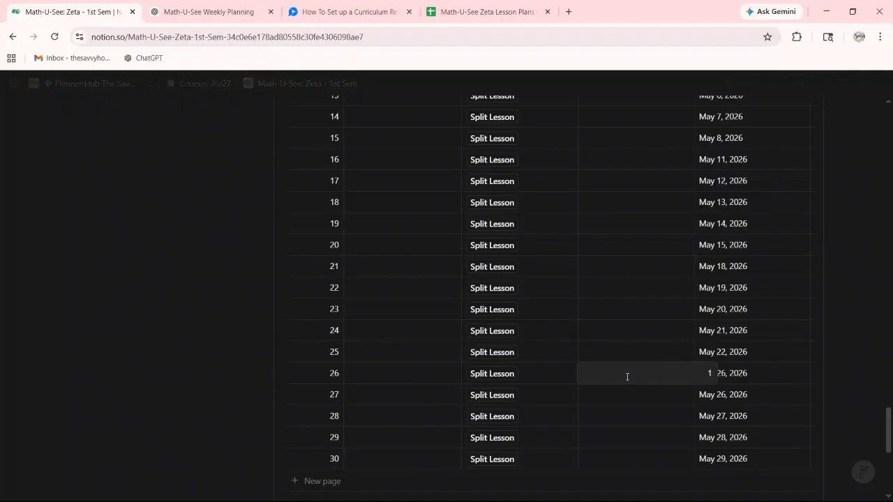
key(Return)
click(628, 368)
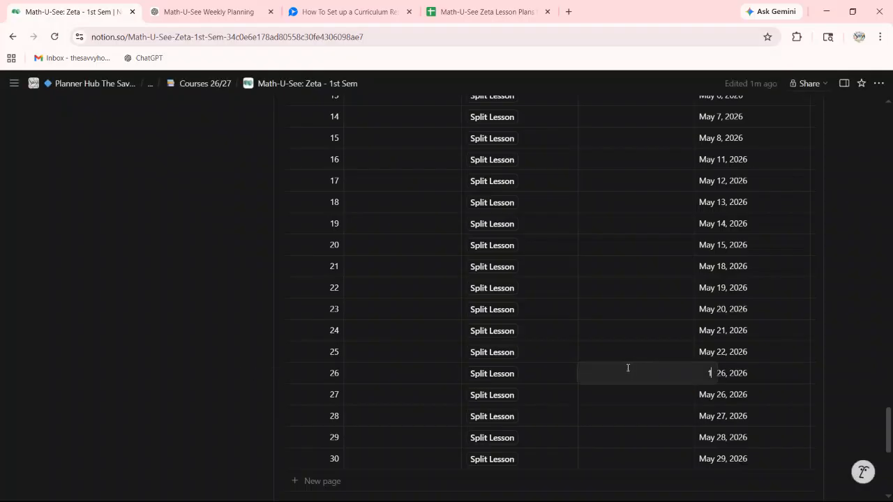
key(Escape)
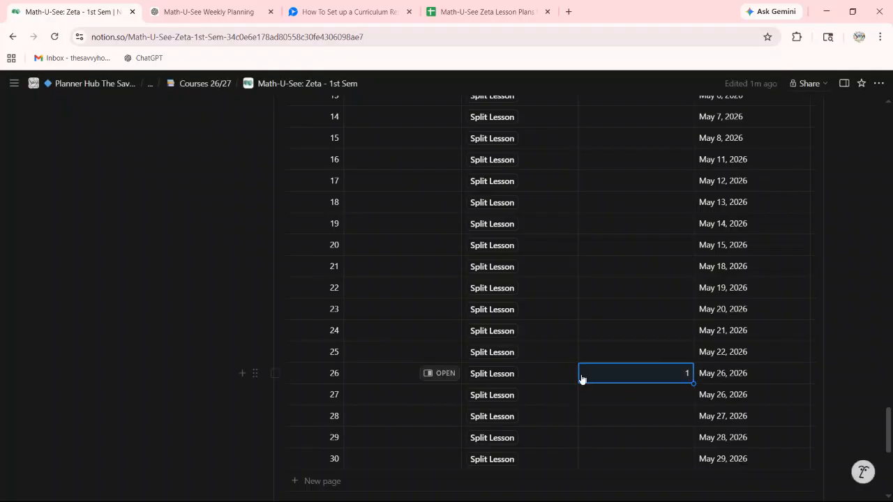
Fill the Shift Lessons value of 1 down from lesson 26 through lesson 30
drag(689, 383, 683, 437)
drag(666, 375, 664, 370)
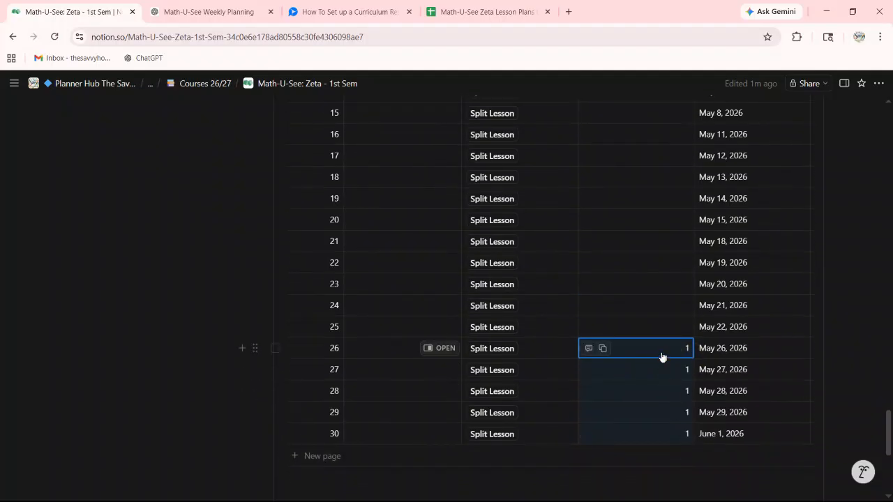
click(654, 327)
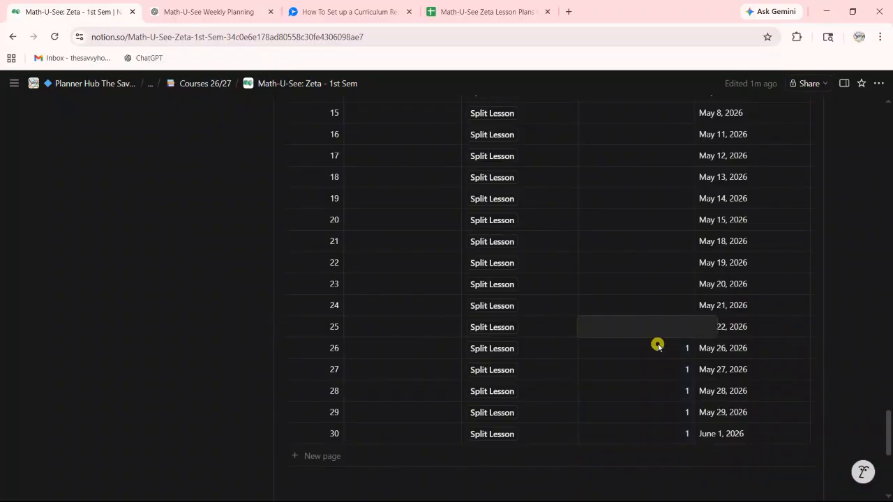
key(Escape)
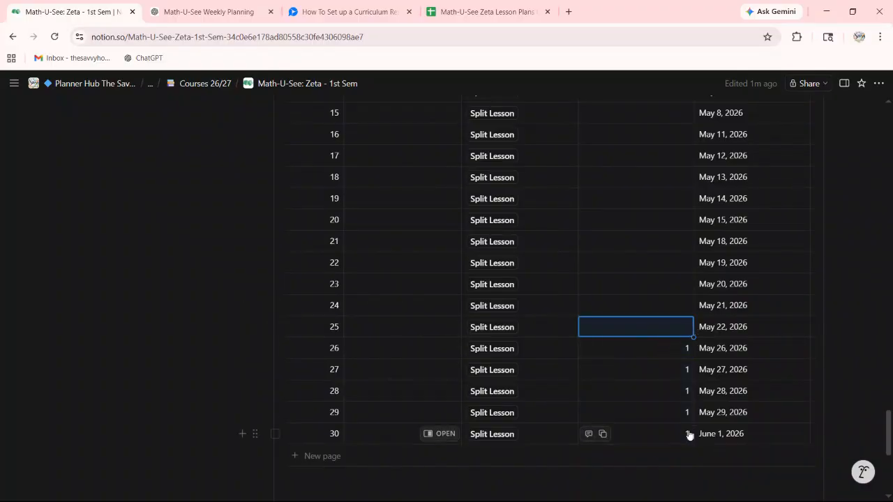
Clear Shift Lessons for lessons 26 through 30, and re-enter it by filling 1 down from lesson 26 through lesson 30
drag(692, 337, 686, 440)
click(681, 347)
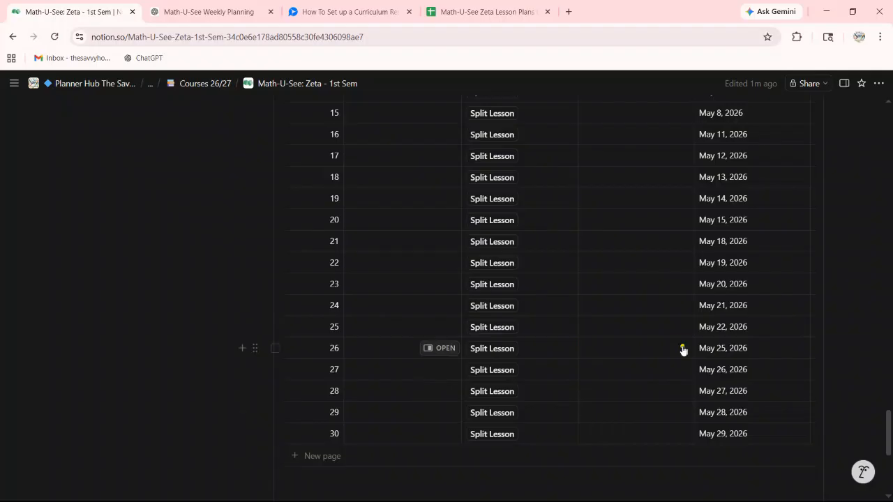
text(1)
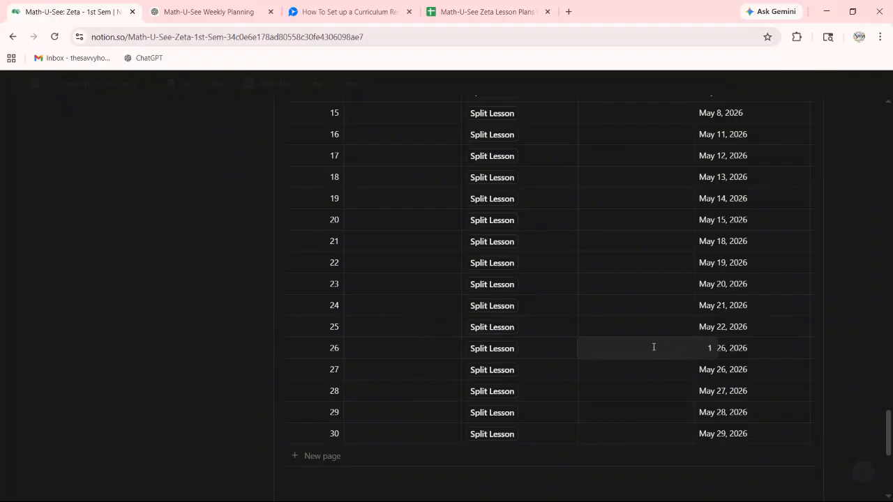
key(Return)
click(655, 349)
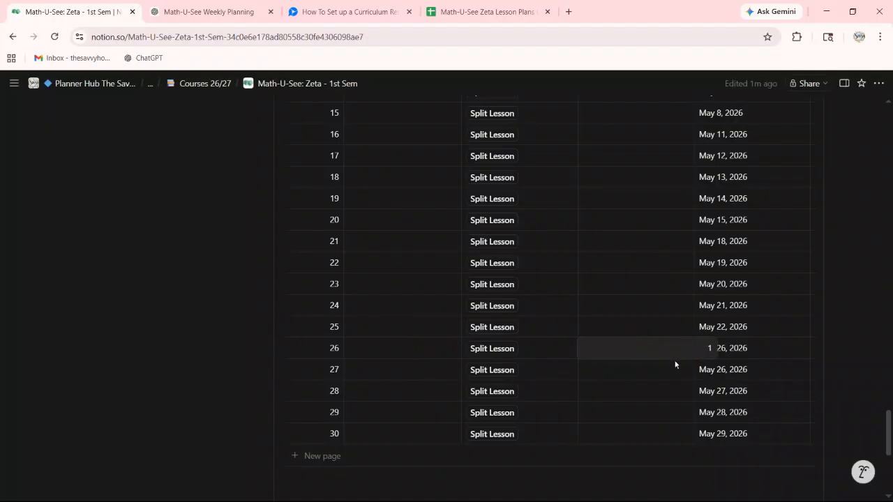
key(Escape)
drag(693, 356, 691, 437)
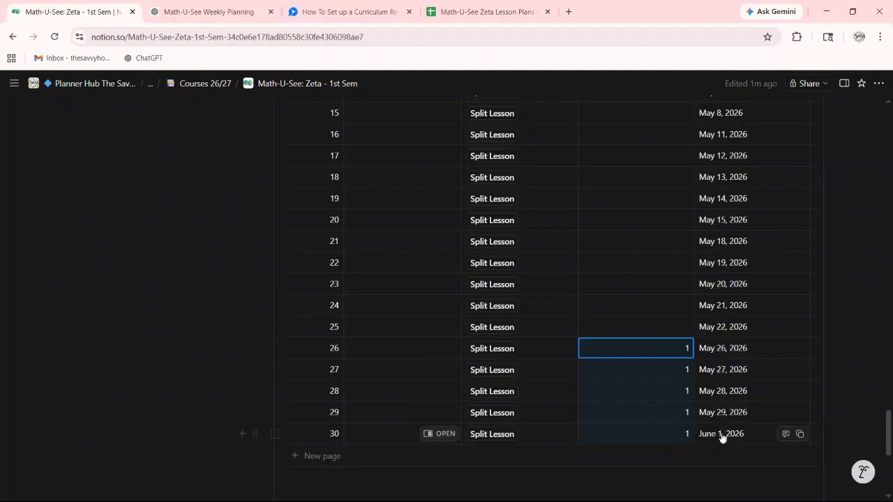
scroll(600, 355, up, 7)
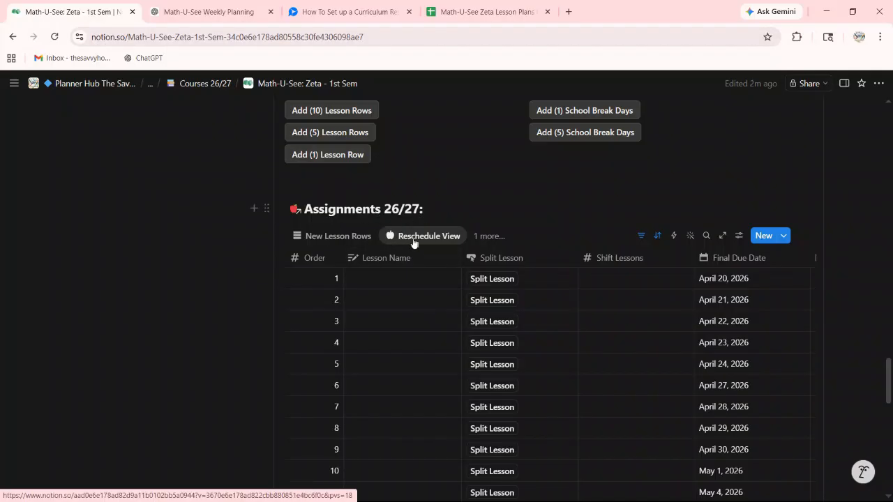
scroll(408, 260, down, 3)
scroll(418, 244, up, 4)
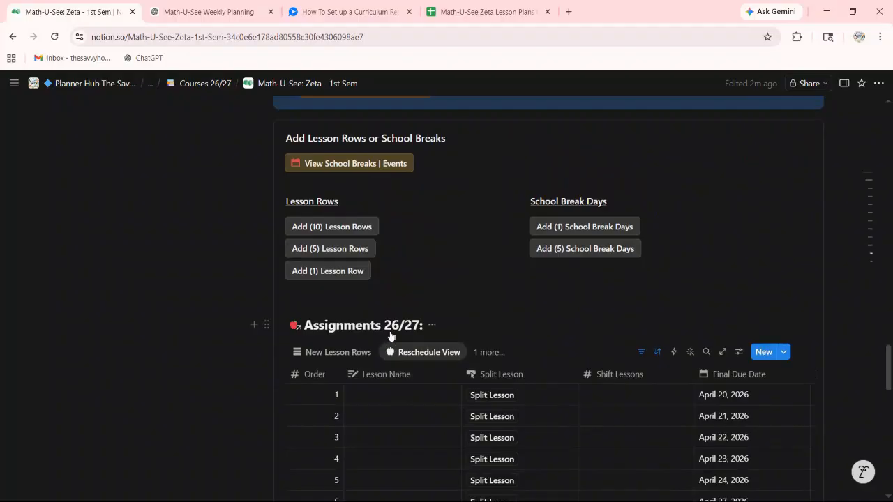
scroll(390, 336, up, 1)
scroll(392, 200, down, 2)
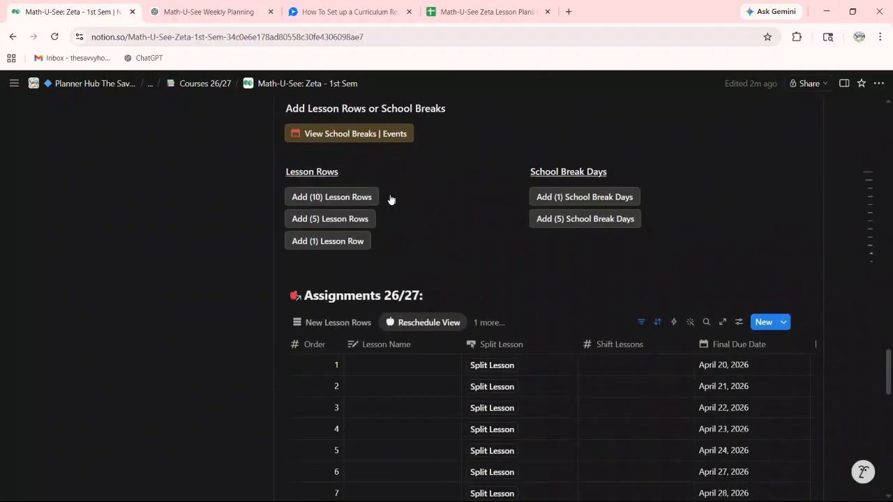
scroll(391, 200, down, 1)
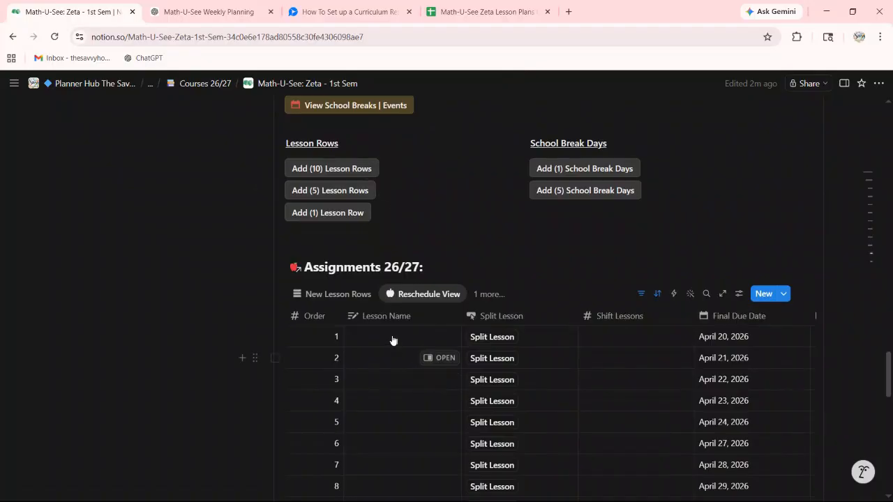
scroll(238, 133, up, 2)
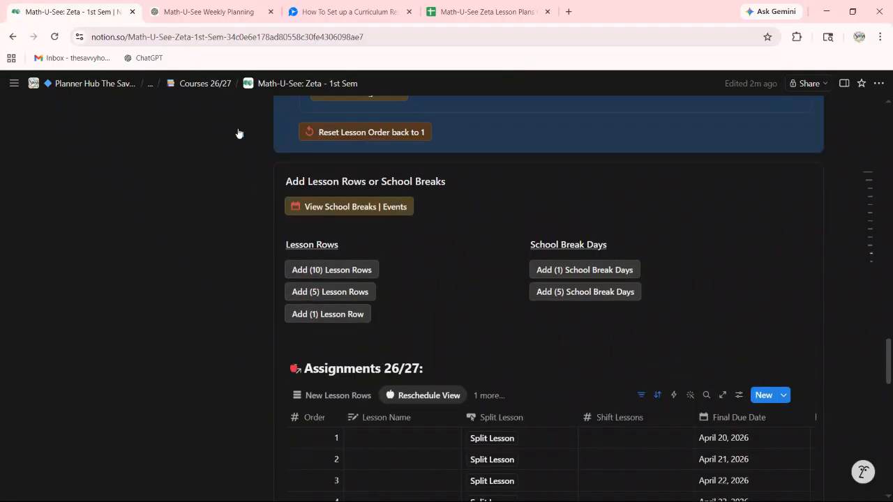
Open the connected Math-U-See: Zeta curriculum page from the course's Resources properties
scroll(199, 175, up, 10)
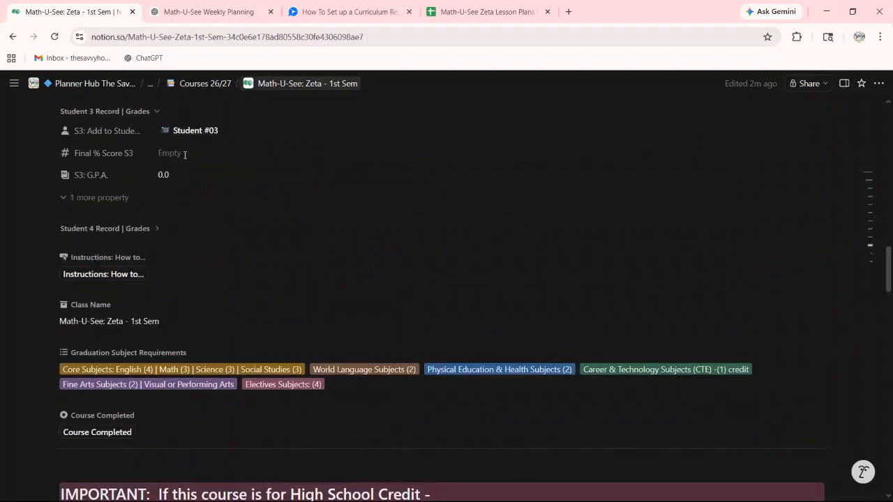
scroll(185, 154, up, 15)
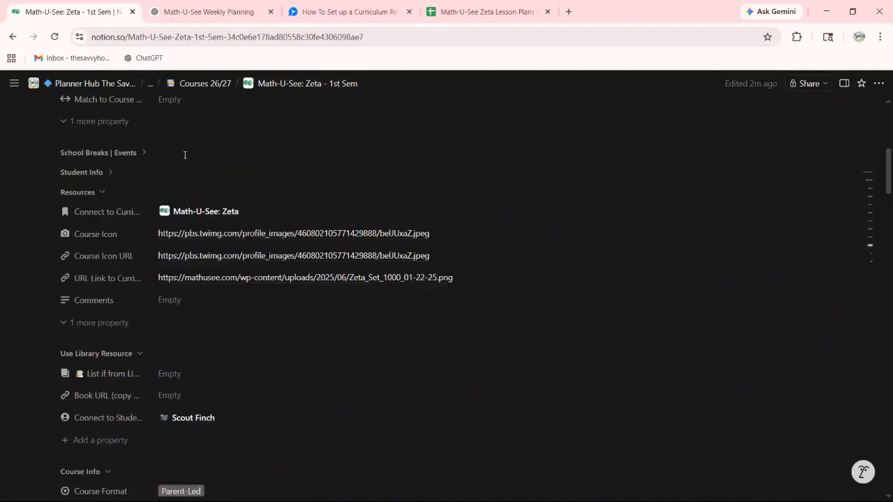
scroll(183, 157, up, 2)
scroll(165, 193, down, 2)
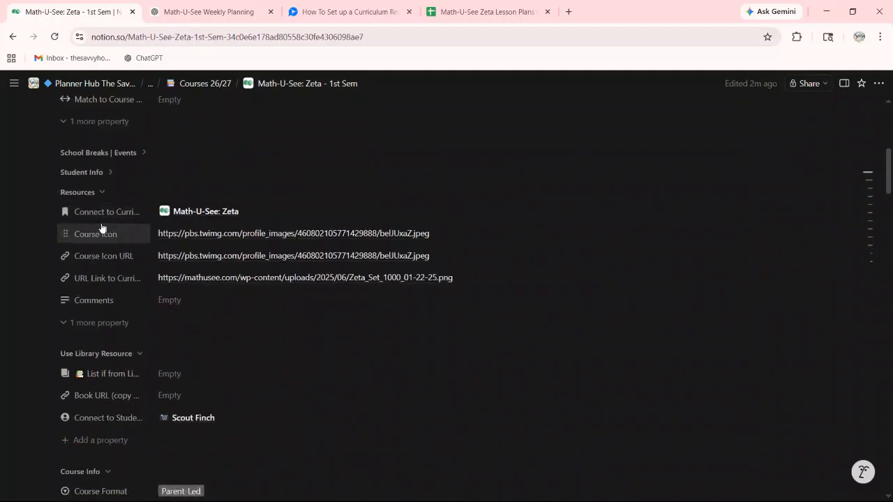
click(210, 213)
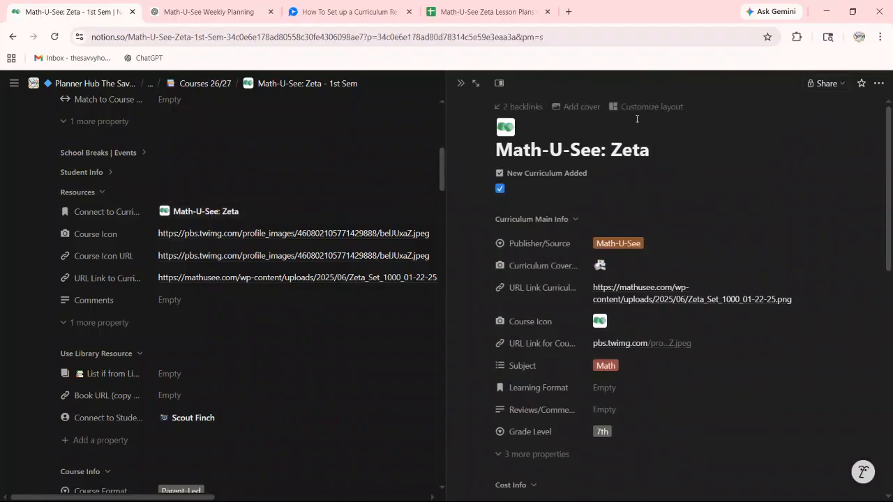
Close the already open lesson plans spreadsheet and reopen it from the Link to Google Lesson Plans section of the curriculum page
scroll(670, 171, down, 3)
scroll(690, 193, down, 5)
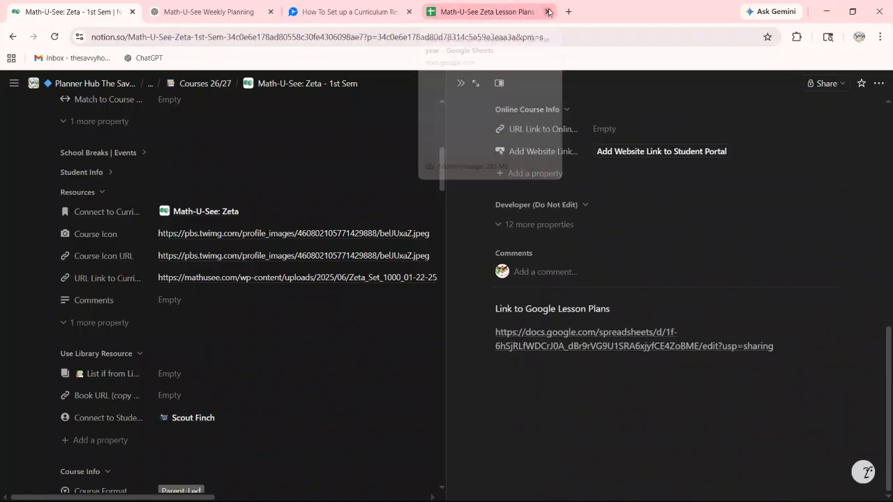
click(548, 11)
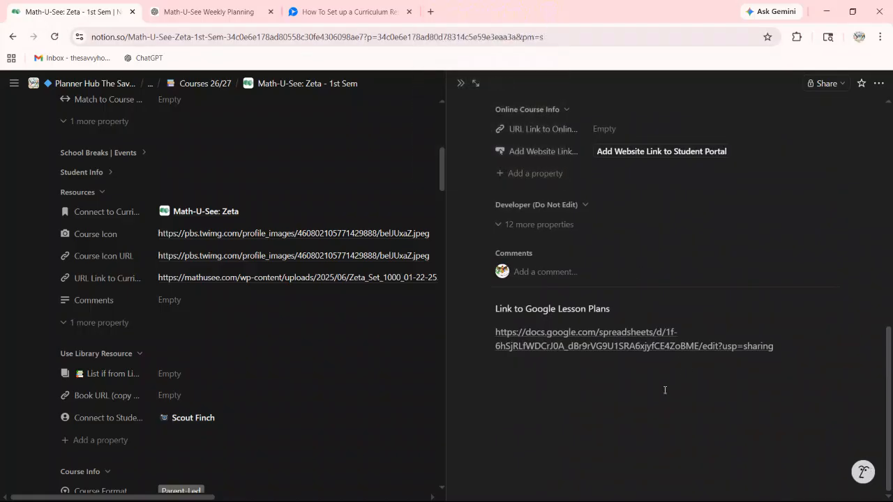
mouse_move(572, 337)
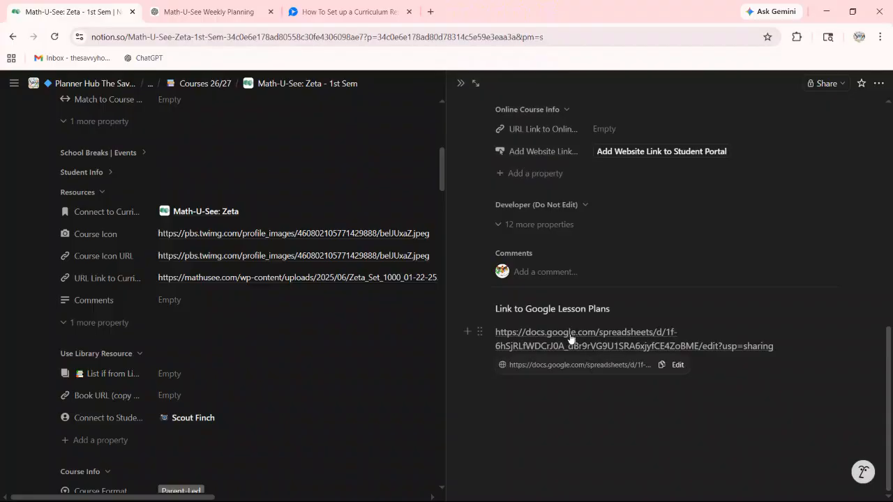
click(570, 338)
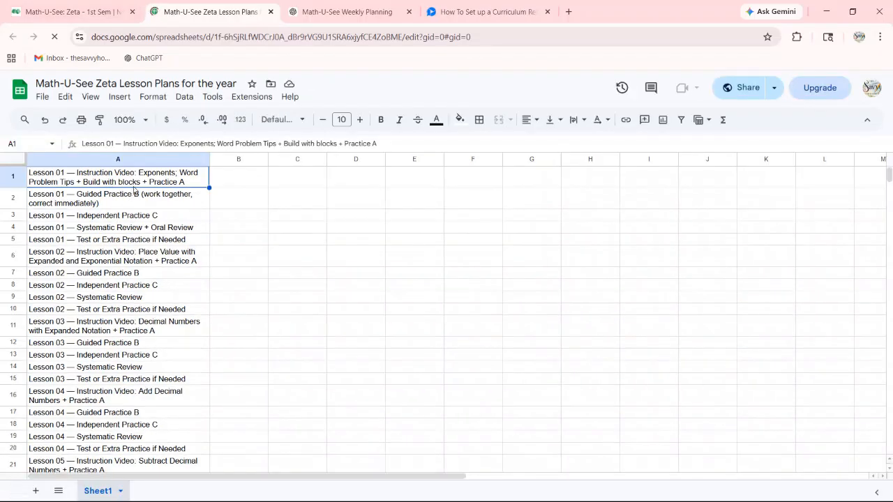
Copy the lesson plan entries in cells A1:A30, from Lesson 01 Instruction Video through Lesson 06 Test or Extra Practice
key(shift+Down)
key(shift+Down)
key(shift+Down)
key(shift+Down)
key(shift+Down)
key(shift+Down)
key(shift+Down)
key(shift+Down)
key(shift+Down)
key(shift+Down)
key(shift+Down)
key(shift+Down)
key(shift+Down)
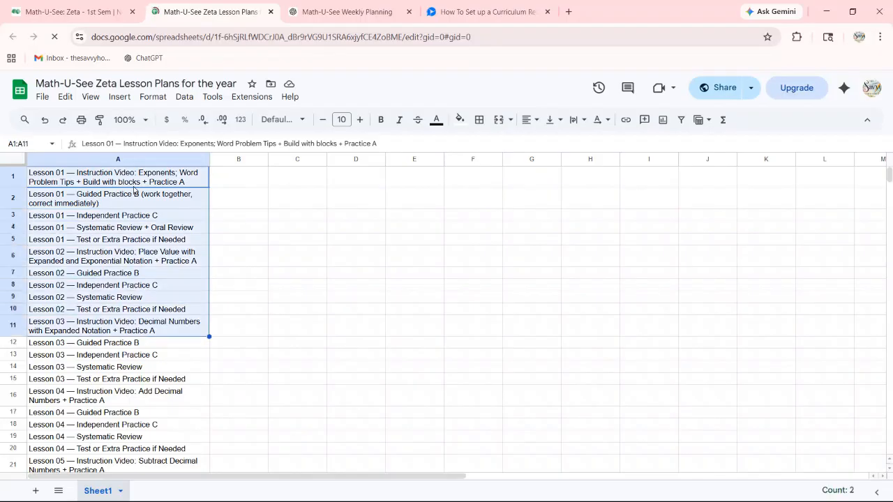
key(shift+Down)
key(shift+Down)
key(shift+Down)
key(shift+Down)
key(shift+Down)
key(shift+Down)
key(shift+Down)
key(shift+Down)
key(shift+Down)
key(shift+Down)
key(shift+Down)
key(shift+Down)
key(shift+Down)
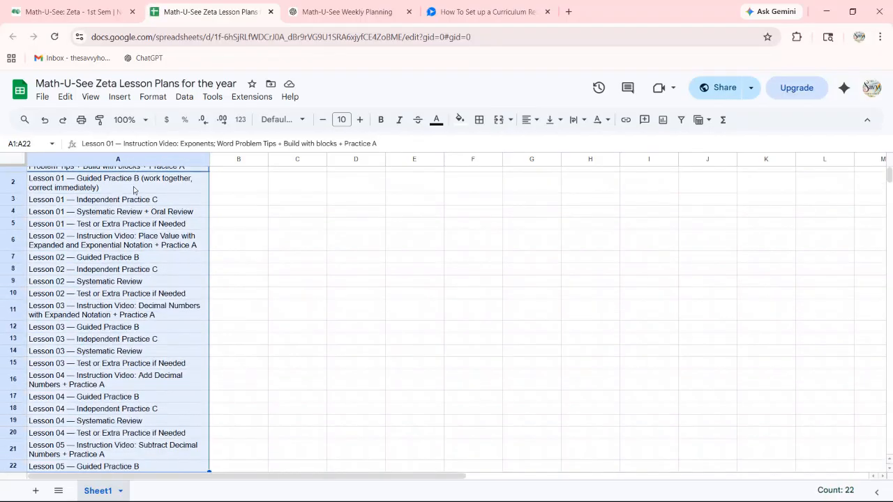
key(shift+Down)
key(shift+Down)
key(shift+Down)
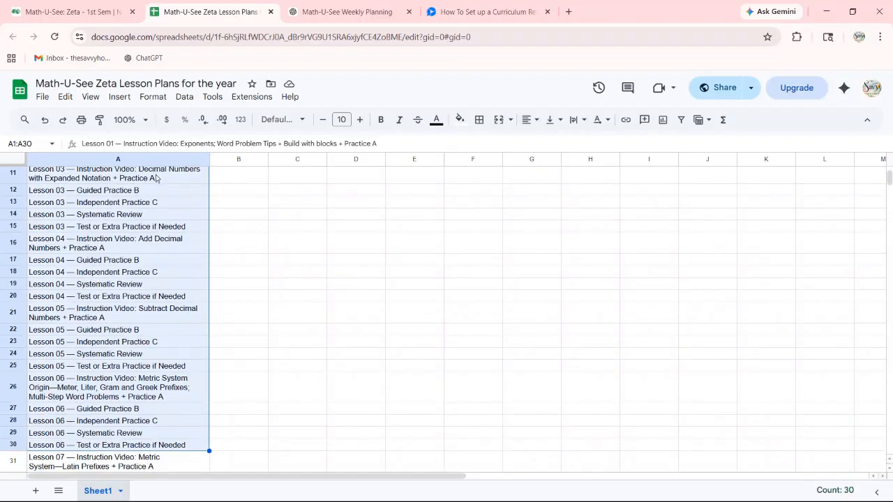
scroll(154, 202, up, 5)
scroll(154, 197, down, 6)
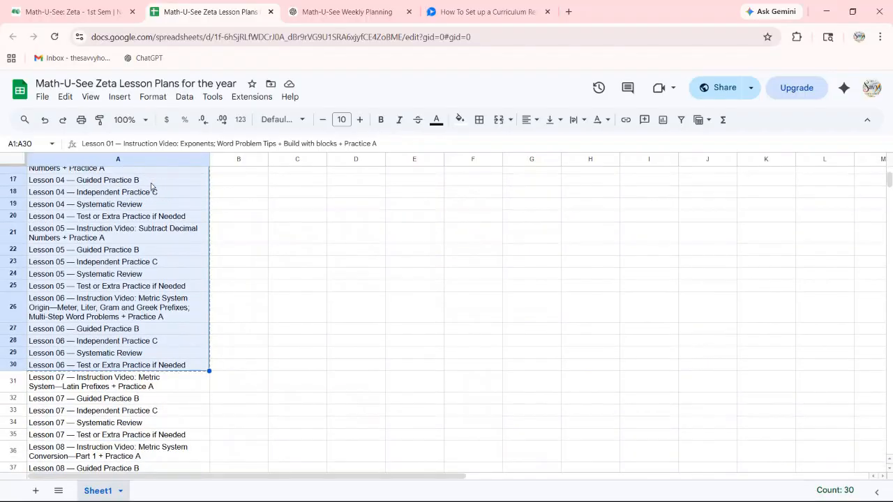
Return to the Notion course page, close the curriculum side page, and paste the copied entries into Lesson Name starting at lesson 1
click(46, 14)
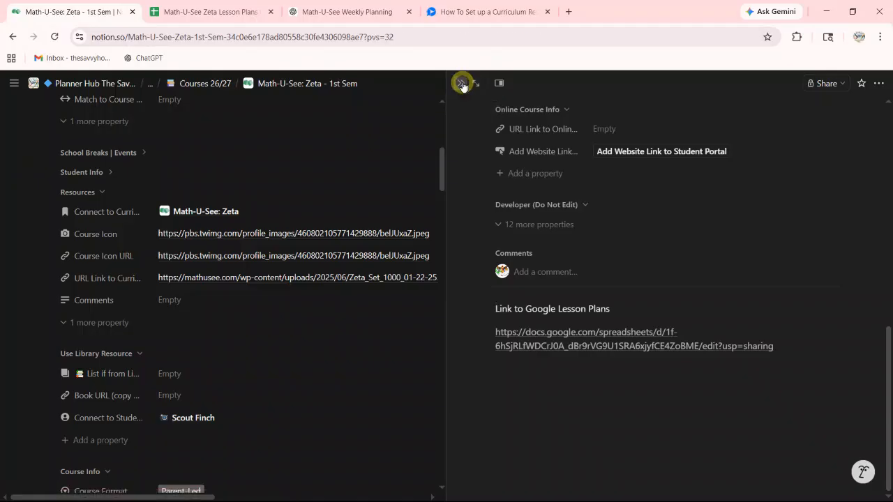
click(462, 85)
scroll(418, 232, down, 15)
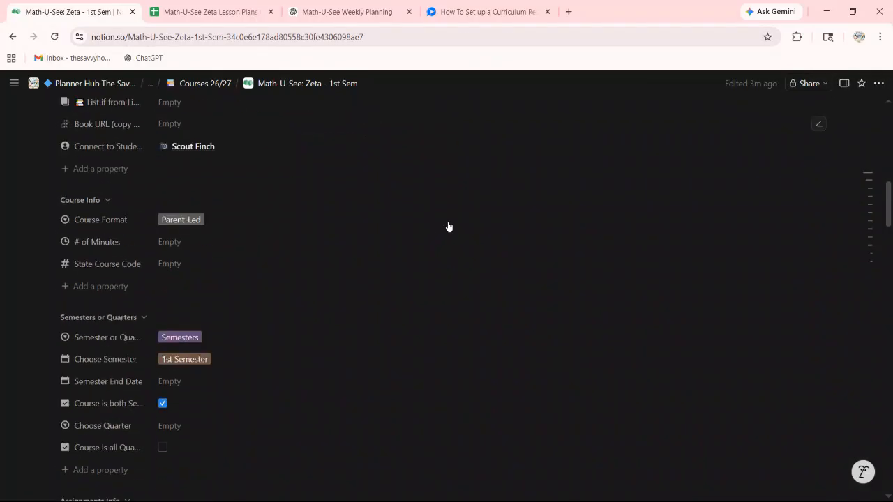
scroll(485, 203, down, 10)
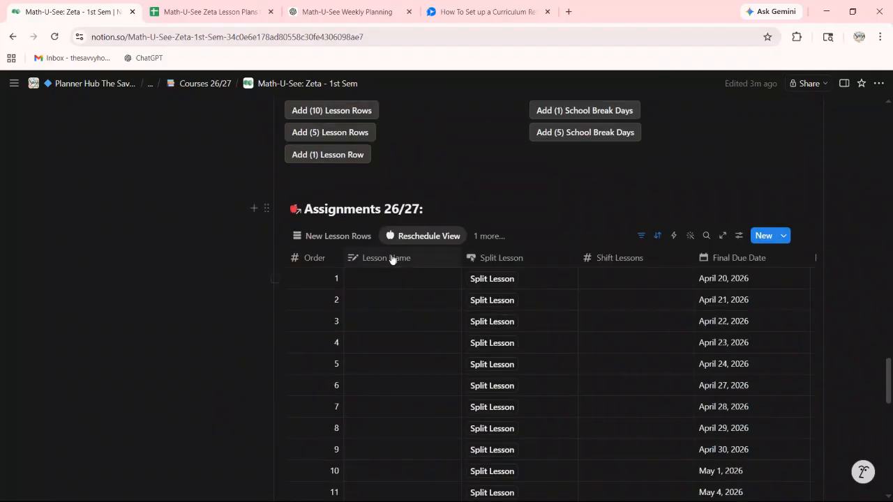
click(389, 279)
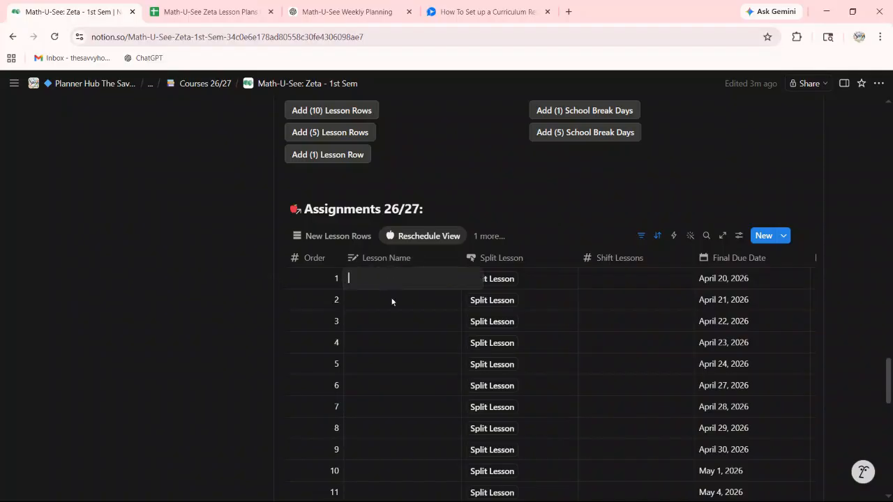
key(Escape)
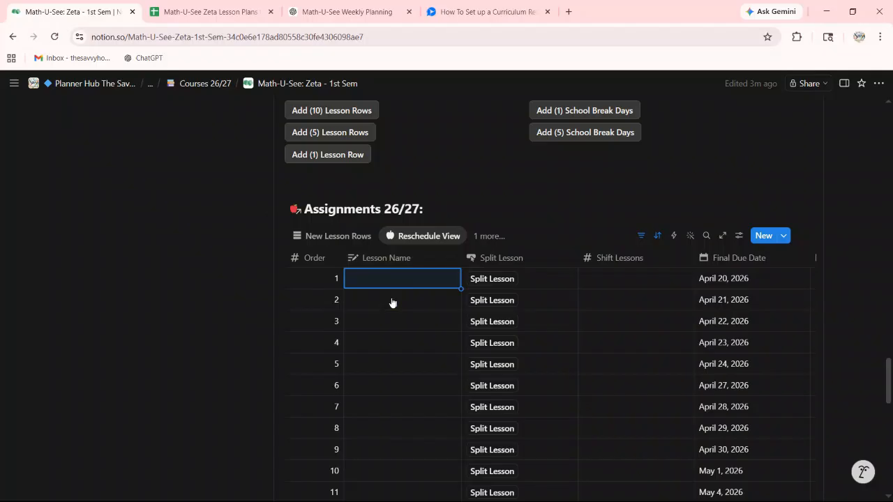
key(ctrl+v)
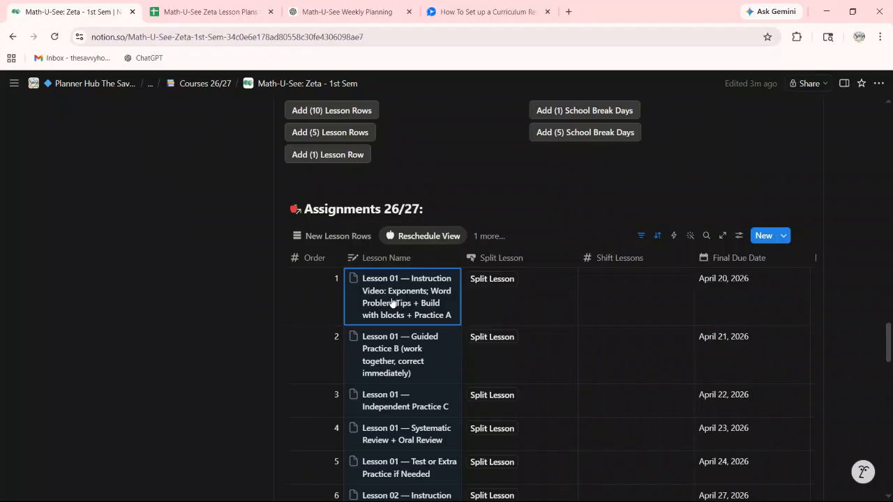
Check the pasted lesson names through lesson 30 and widen the Lesson Name column of the Assignments 26/27 table slightly
scroll(394, 300, down, 7)
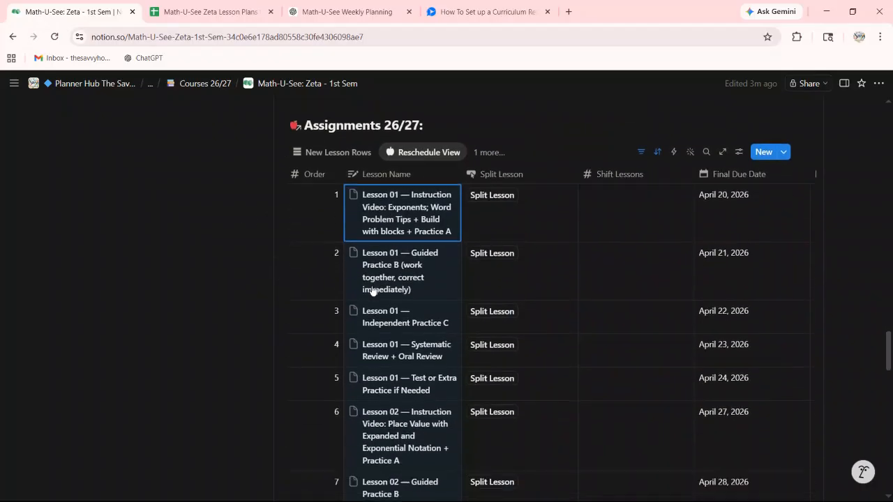
scroll(397, 296, down, 7)
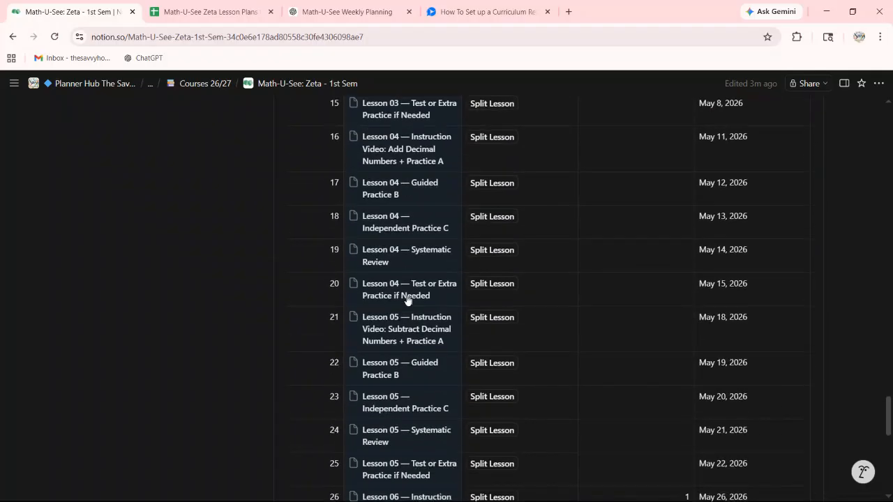
scroll(429, 306, down, 2)
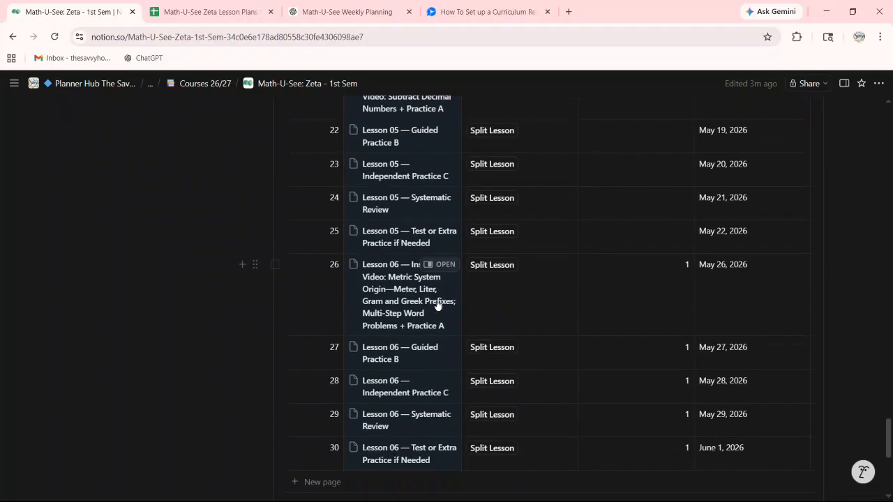
scroll(441, 304, up, 9)
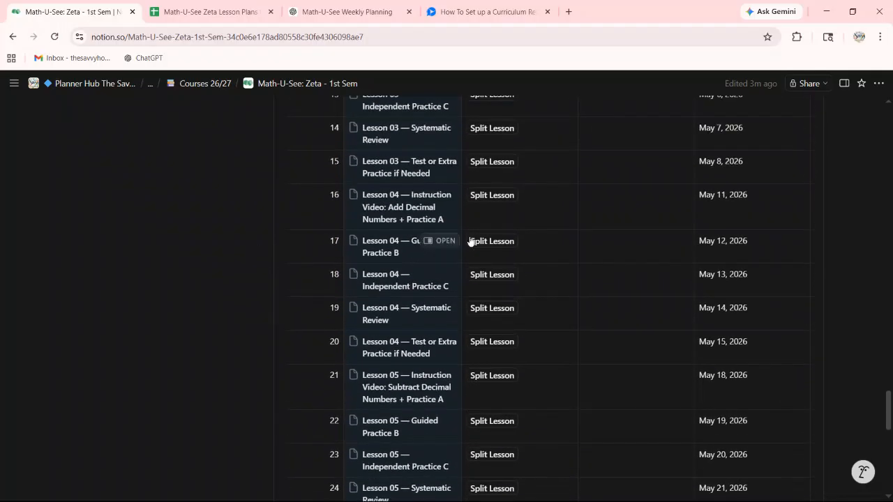
scroll(468, 189, up, 7)
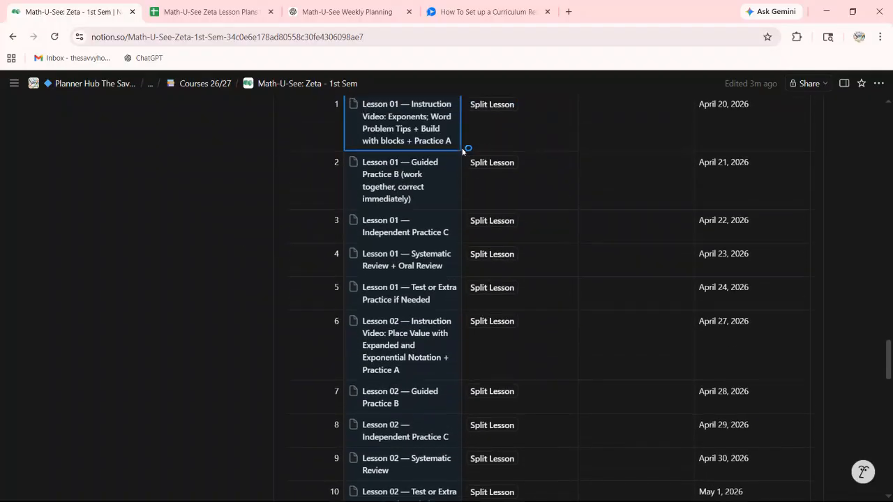
scroll(462, 152, up, 1)
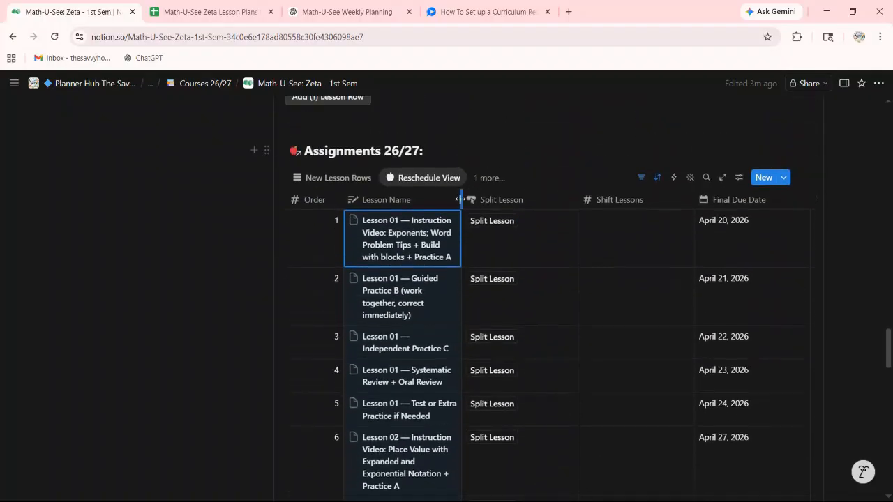
drag(461, 200, 486, 200)
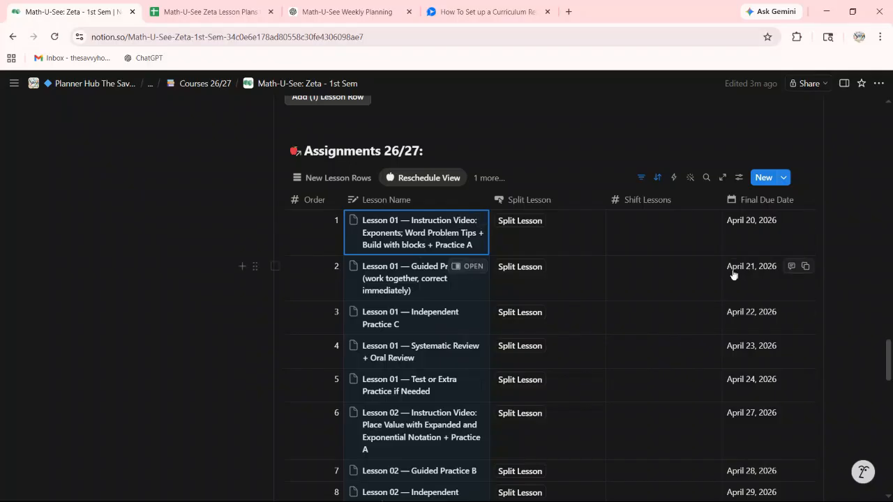
Set Shift Lessons to 3 for lesson 1 and fill that value down through lesson 25
click(683, 226)
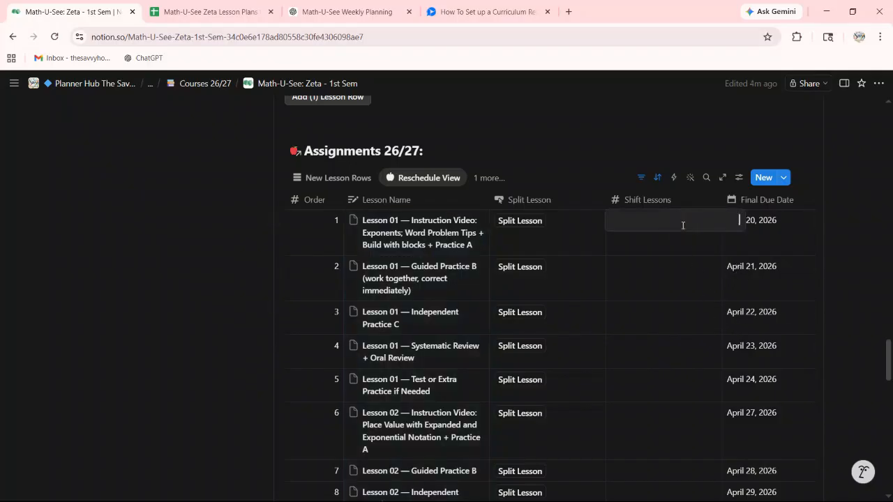
click(611, 175)
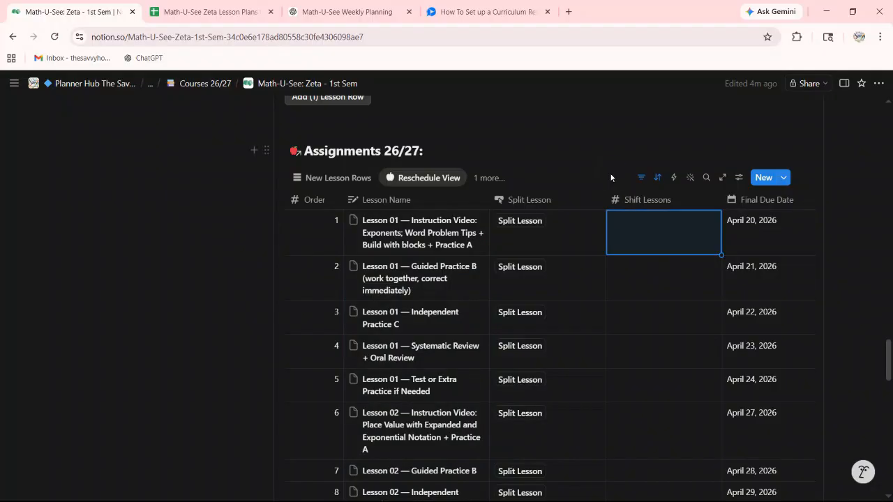
text(3)
key(Return)
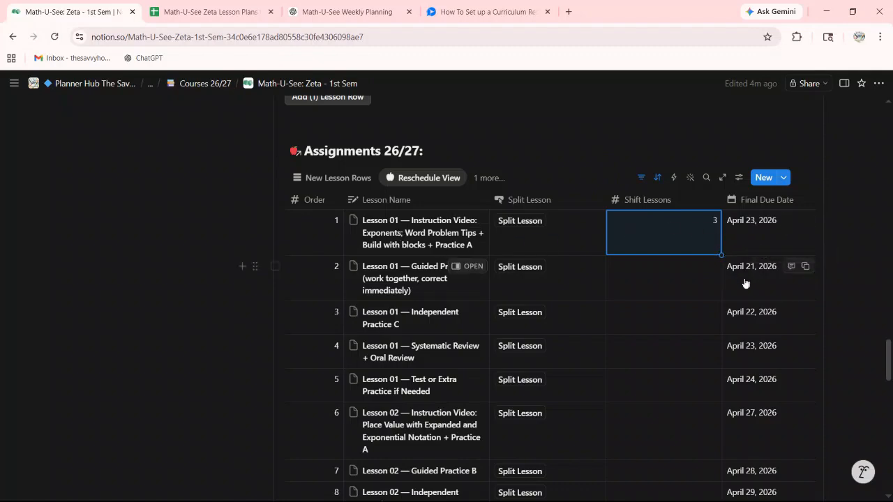
drag(721, 256, 699, 381)
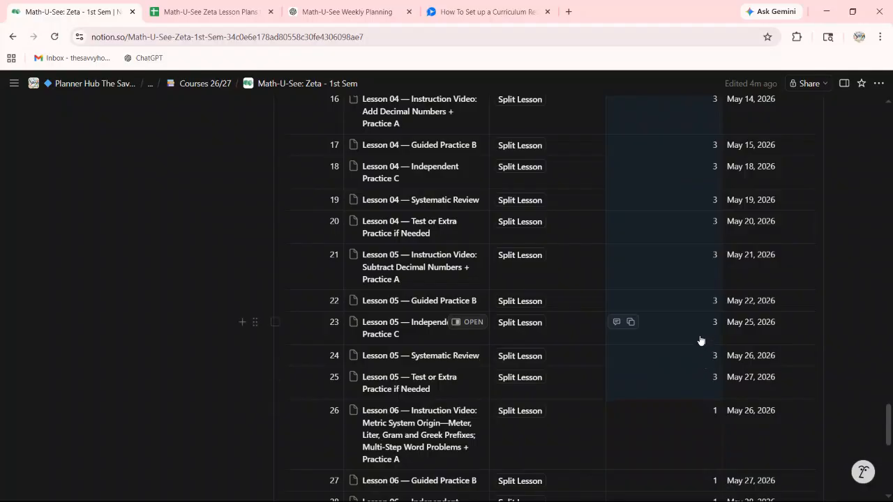
scroll(682, 347, down, 1)
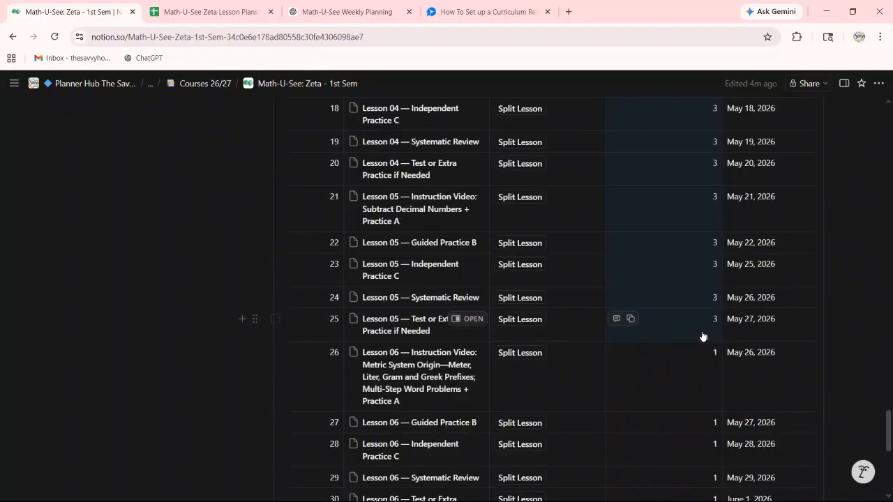
Clear the Shift Lessons values for lessons 26 through 30
click(691, 372)
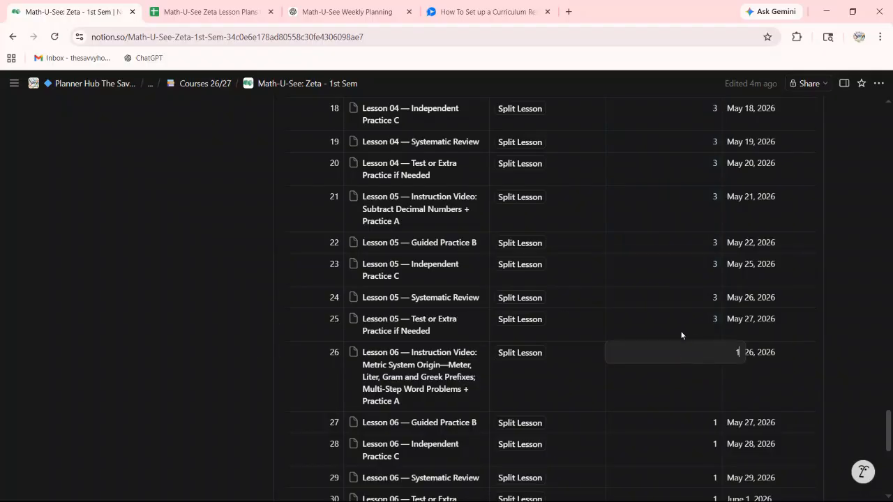
key(Escape)
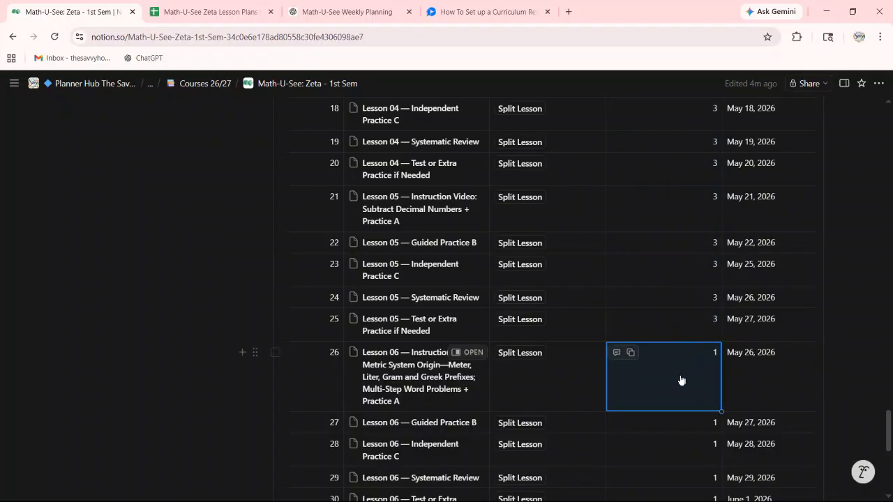
scroll(681, 380, down, 1)
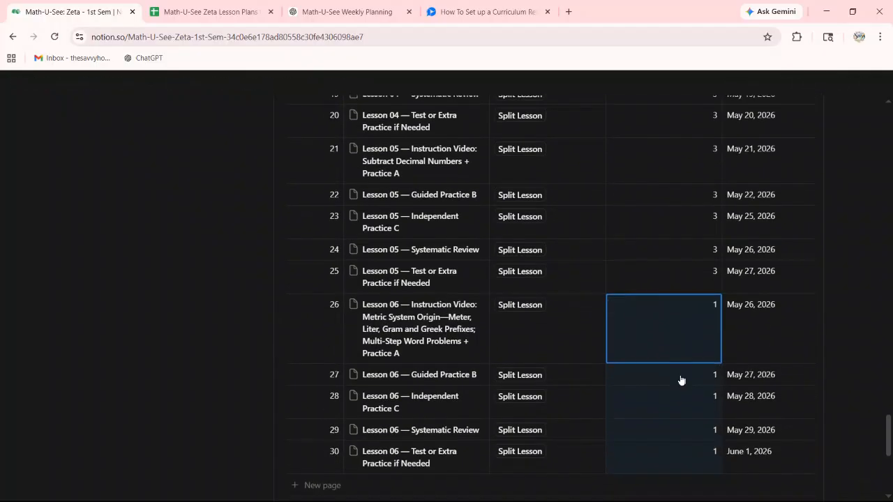
key(Delete)
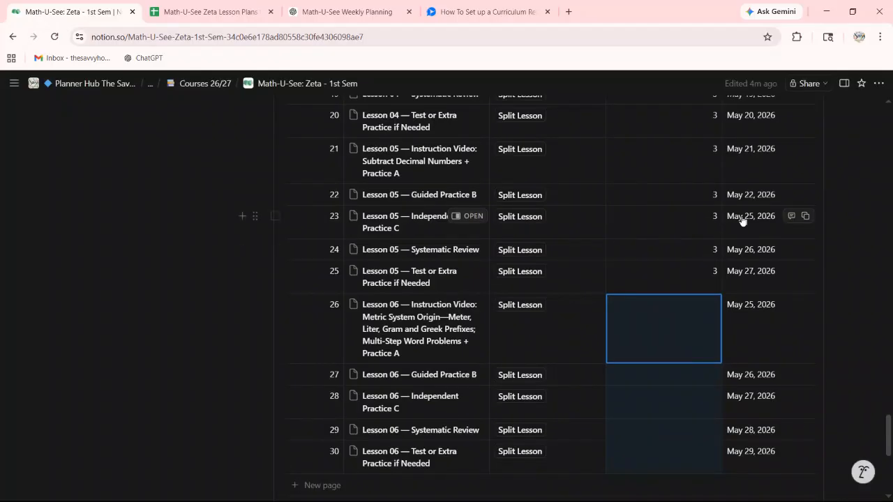
Set Shift Lessons to 4 for lesson 23, fill it down through lesson 30, and check the resulting due dates
click(701, 221)
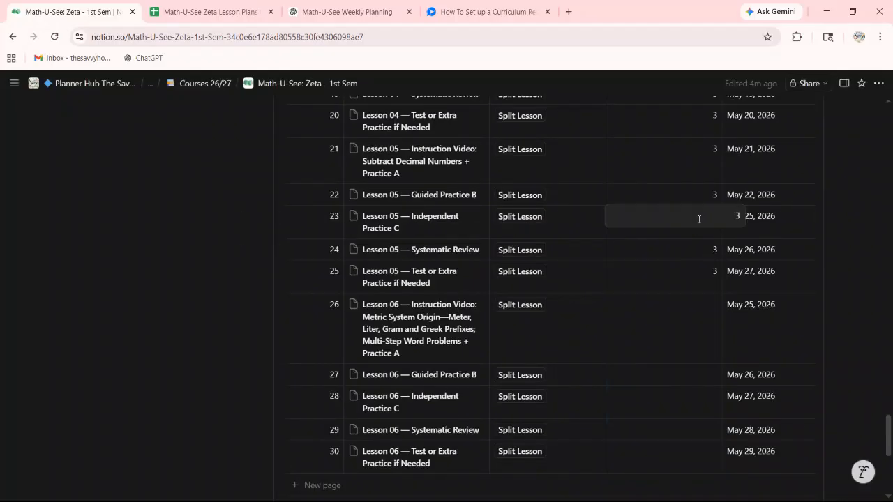
key(BackSpace)
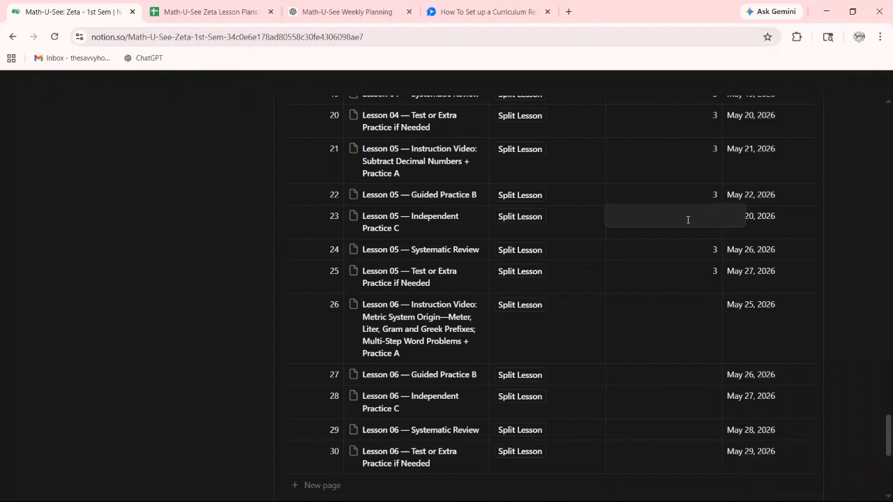
key(Return)
click(688, 224)
key(Escape)
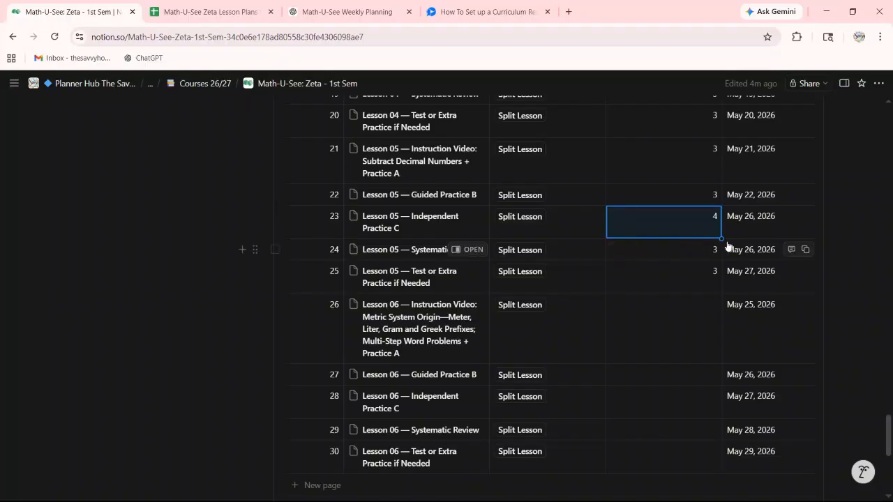
shift+click(702, 454)
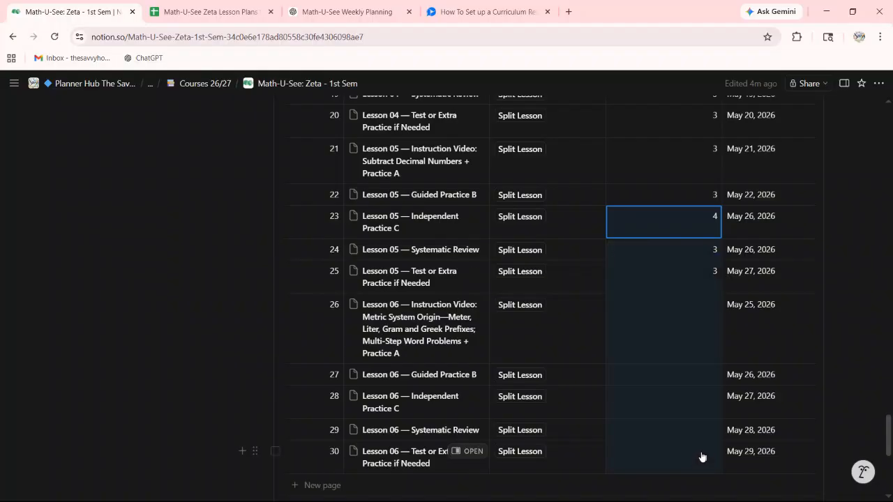
key(ctrl+d)
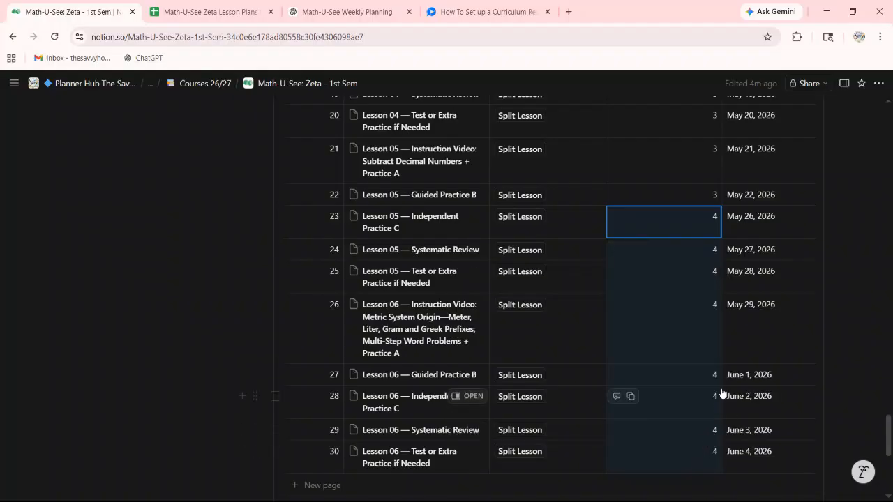
scroll(721, 395, up, 1)
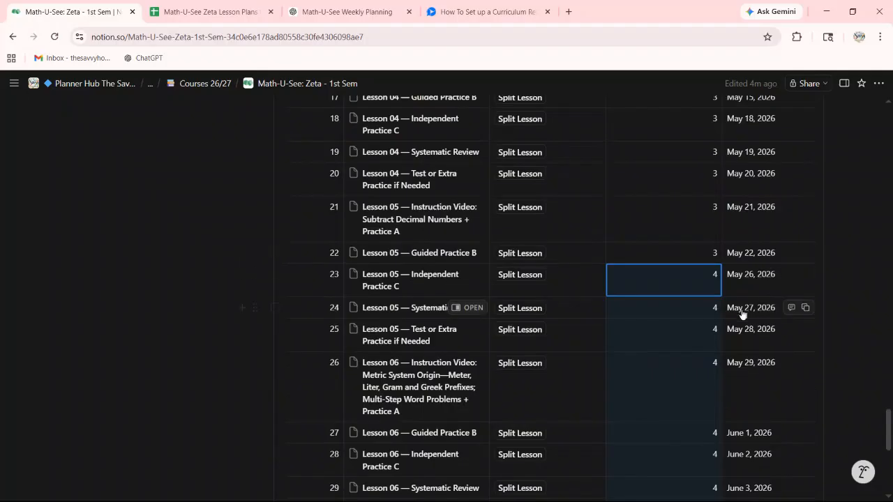
scroll(742, 314, down, 1)
scroll(745, 321, down, 1)
scroll(751, 314, up, 1)
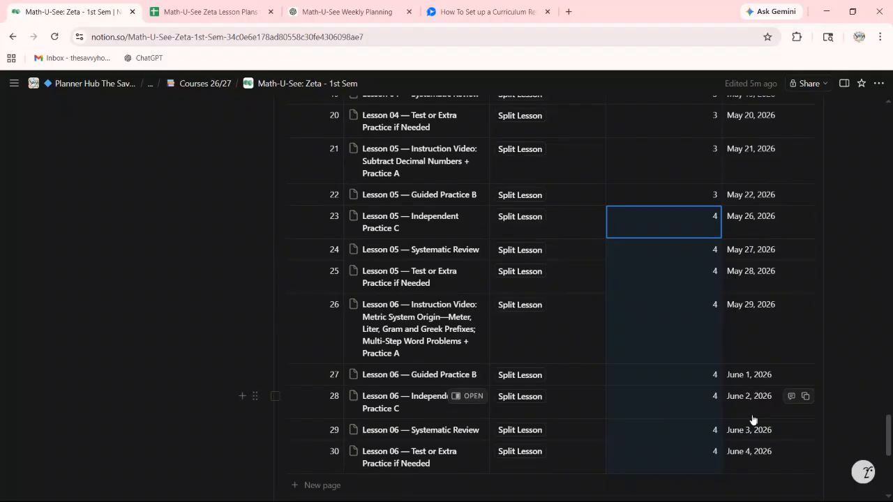
scroll(667, 337, up, 1)
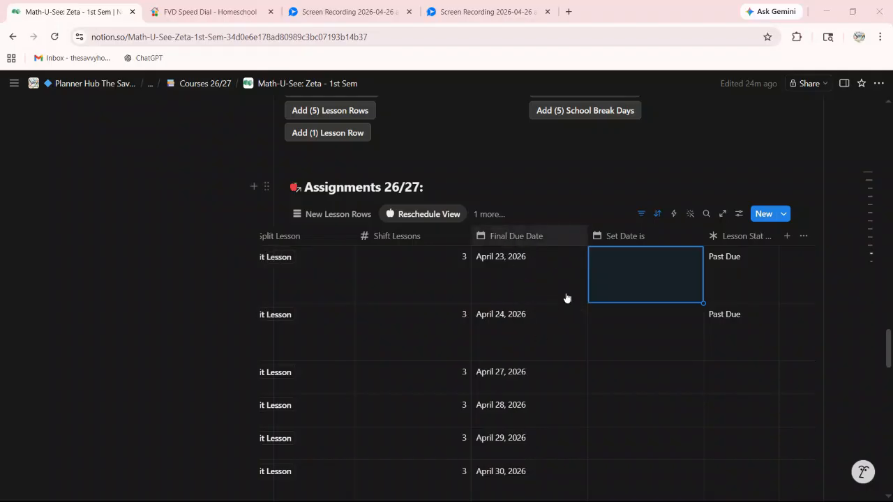
Enter 04/25/2026 as the Set Date is value for lesson 1 in the Assignments 26/27 table
click(630, 279)
click(636, 258)
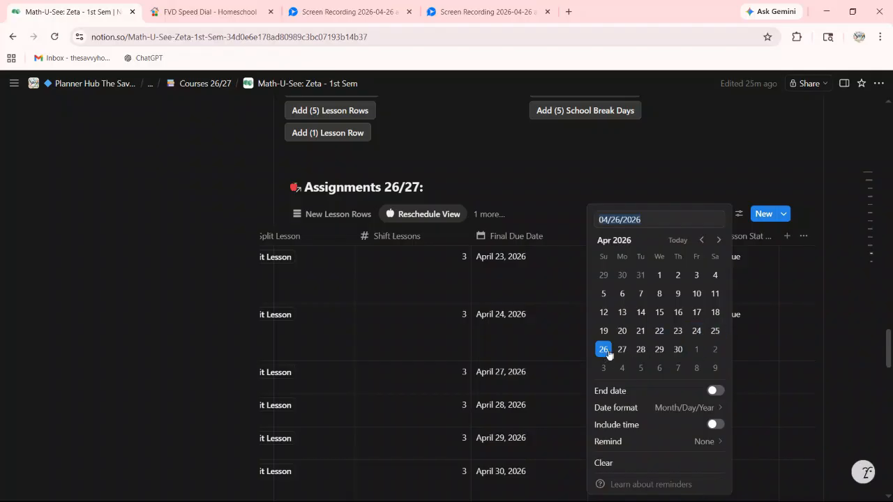
click(716, 334)
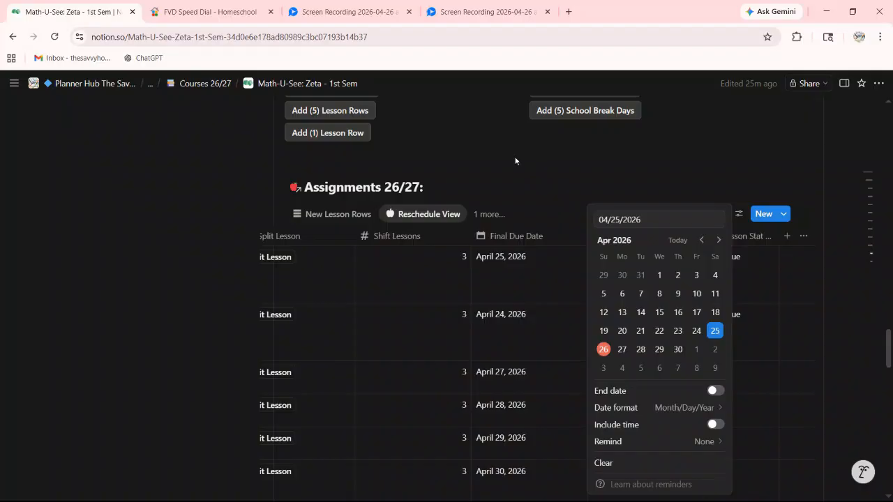
key(Escape)
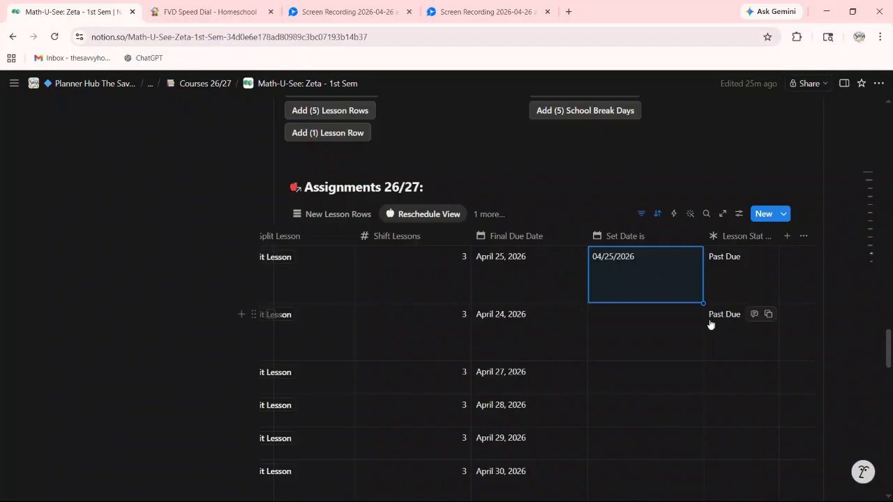
click(634, 332)
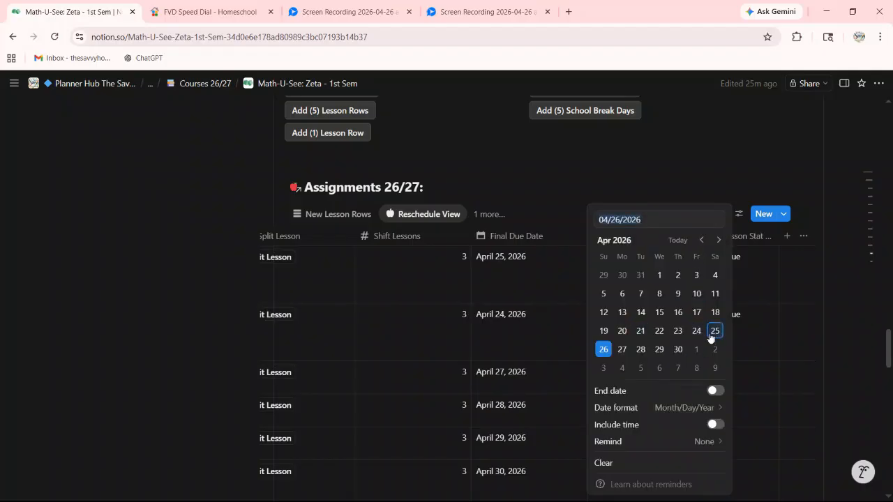
key(Escape)
Set Shift Lessons to 4 for lesson 2 and fill that value down through lesson 22
click(460, 322)
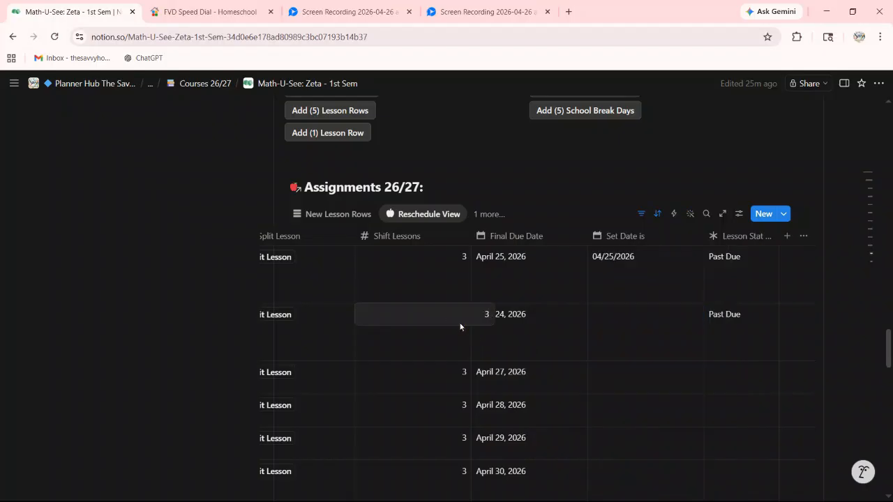
text(4)
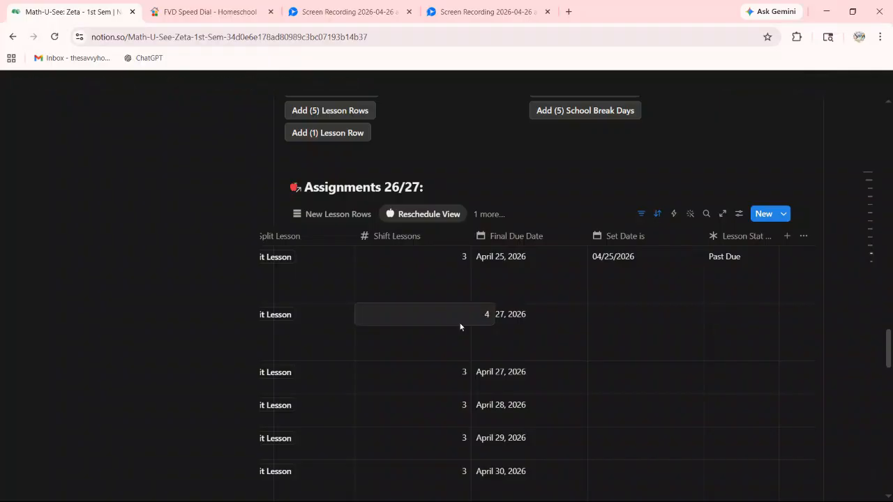
key(Return)
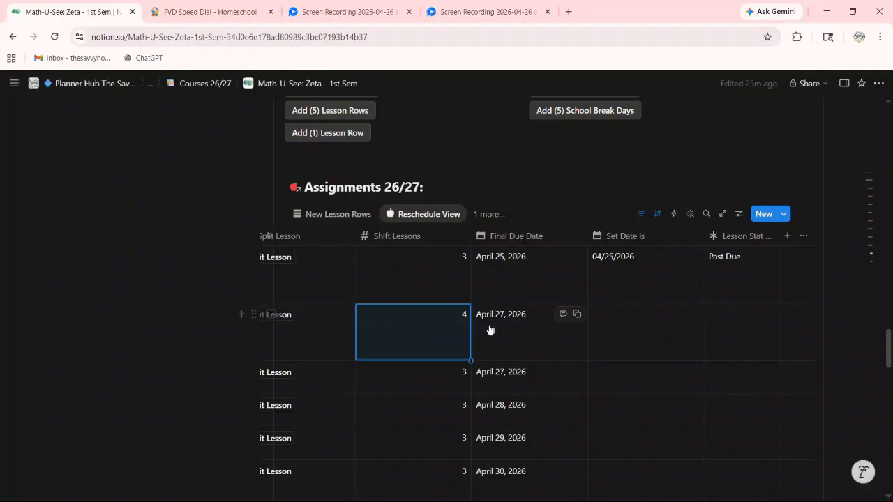
drag(471, 360, 439, 459)
scroll(528, 433, down, 3)
Set Shift Lessons to 5 for lesson 22 and fill that value down to the last lesson
click(447, 343)
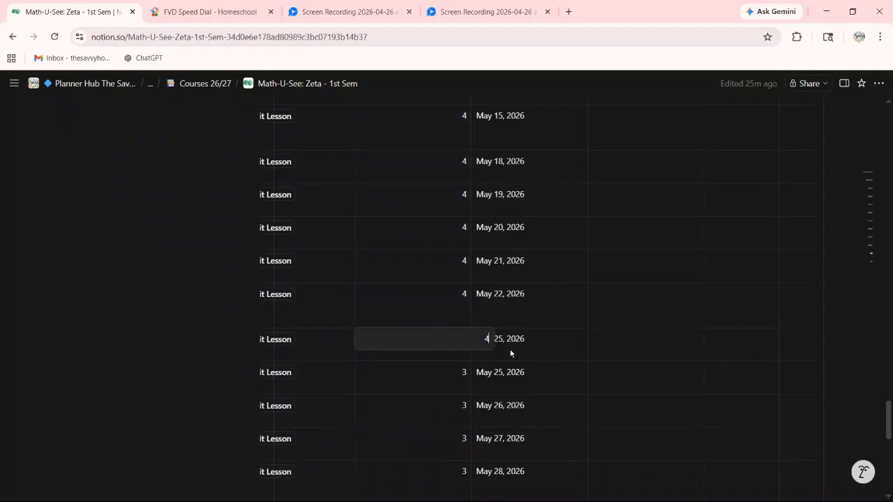
key(BackSpace)
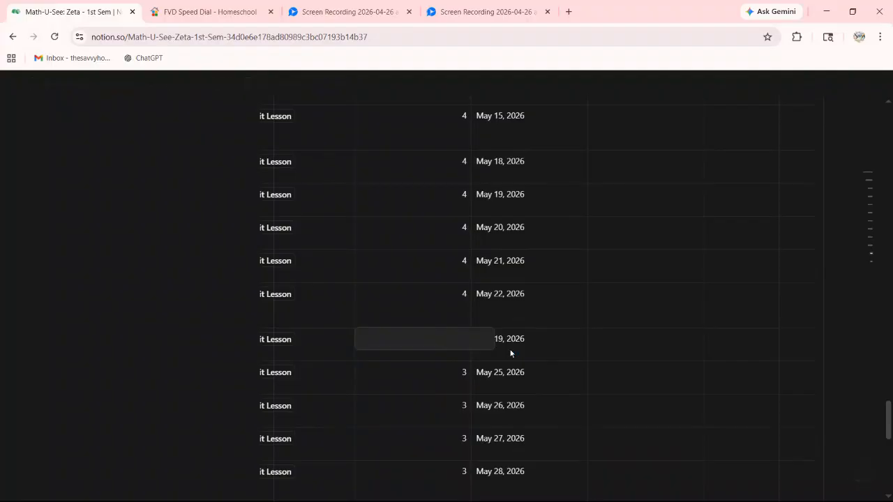
key(Return)
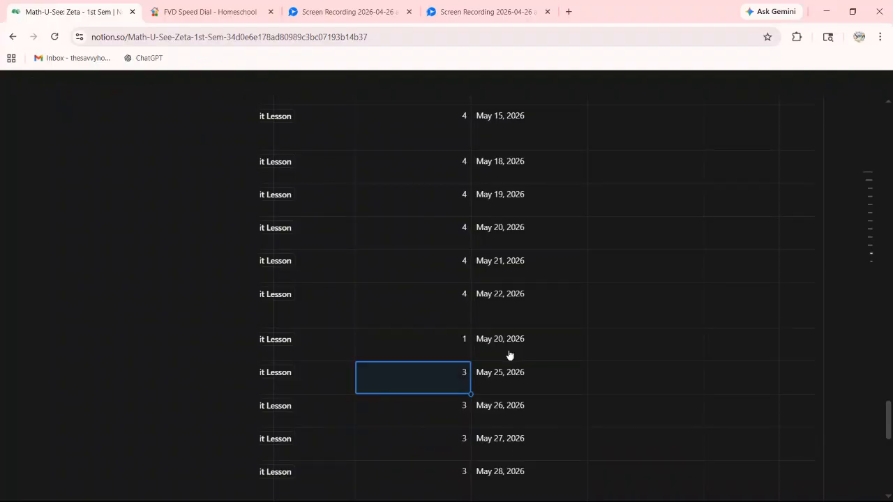
click(448, 344)
key(BackSpace)
text(5)
key(Return)
click(441, 350)
key(Escape)
drag(471, 360, 458, 420)
drag(485, 153, 448, 127)
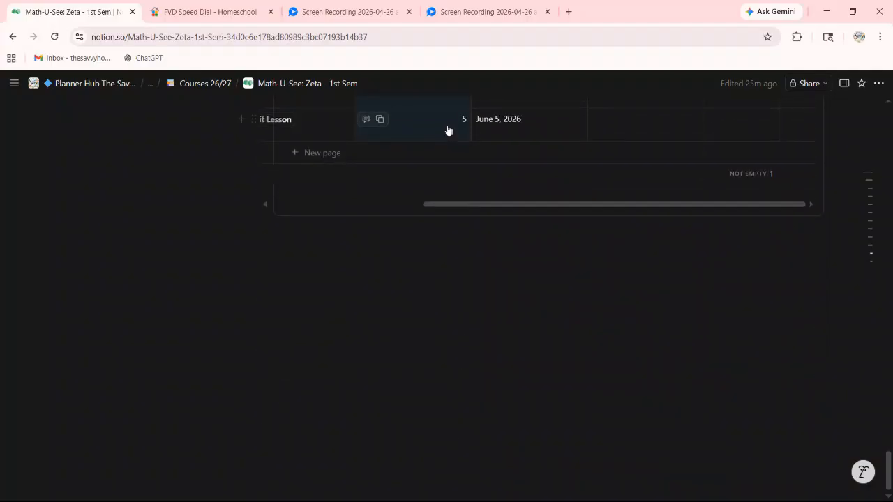
Review the Shift Lessons values and Final Due Dates across the whole Assignments 26/27 table
scroll(452, 141, up, 6)
scroll(467, 184, up, 8)
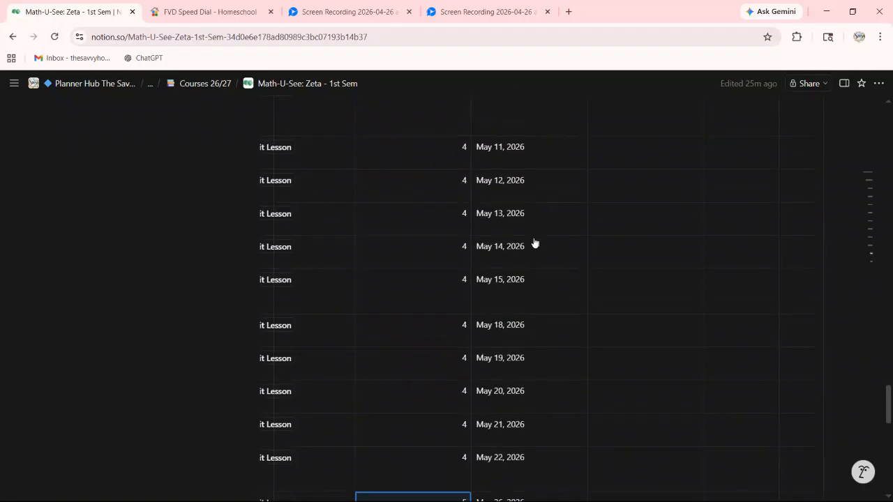
scroll(533, 239, up, 5)
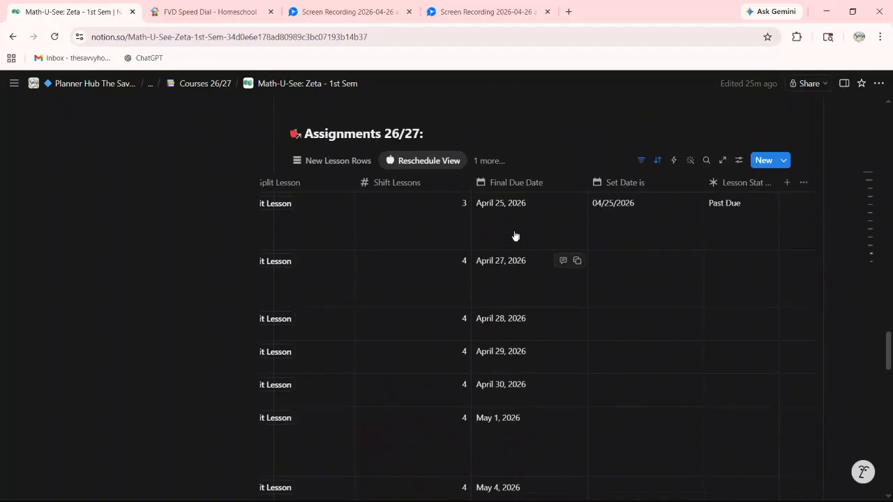
scroll(461, 241, down, 1)
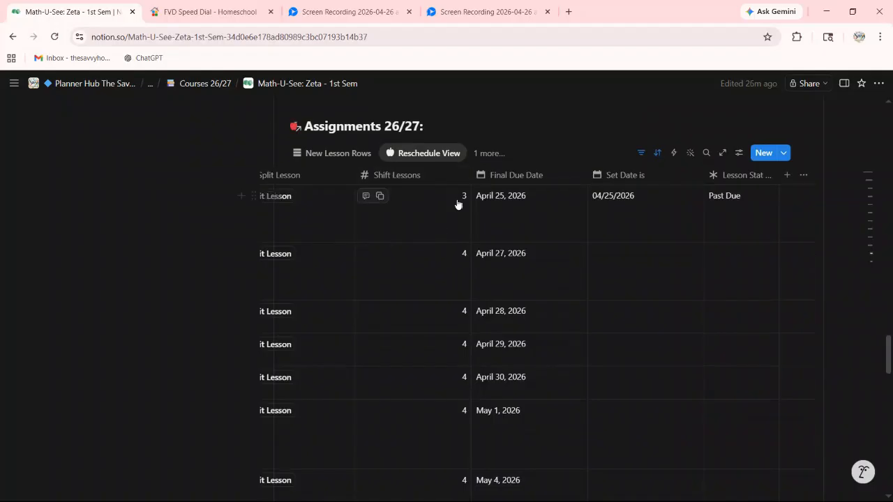
scroll(454, 213, down, 1)
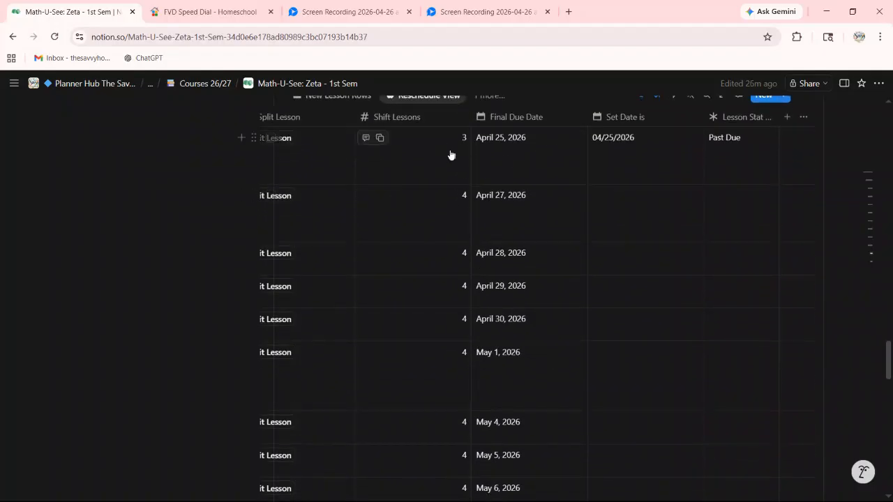
scroll(441, 234, down, 1)
scroll(440, 233, down, 10)
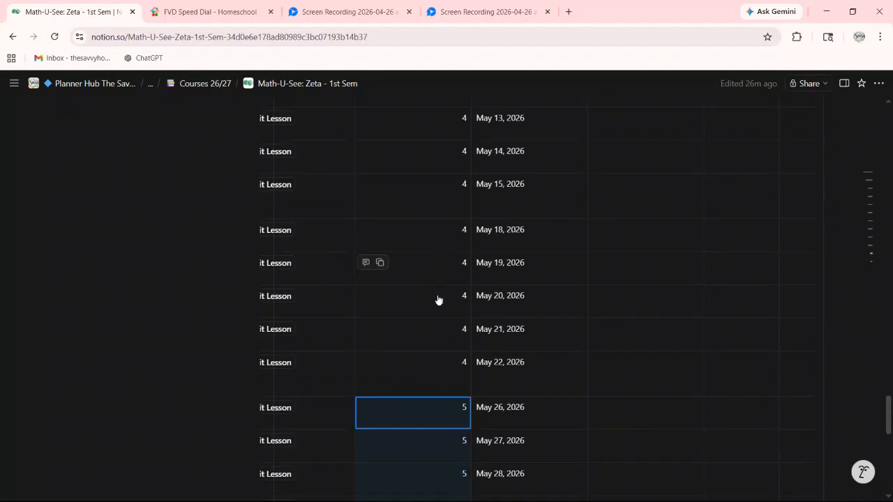
scroll(438, 293, up, 5)
scroll(437, 262, up, 6)
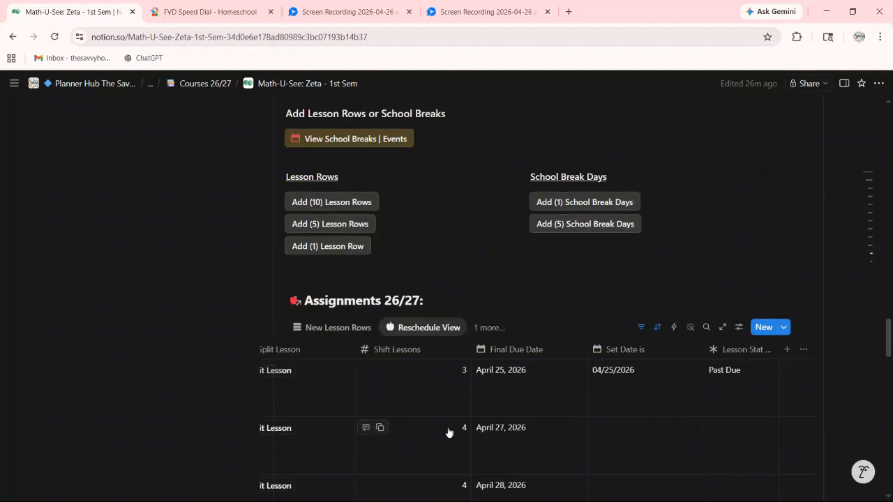
Clear the Shift Lessons value for lesson 1 and fill the blank down through the last lesson
click(437, 385)
key(Return)
click(444, 385)
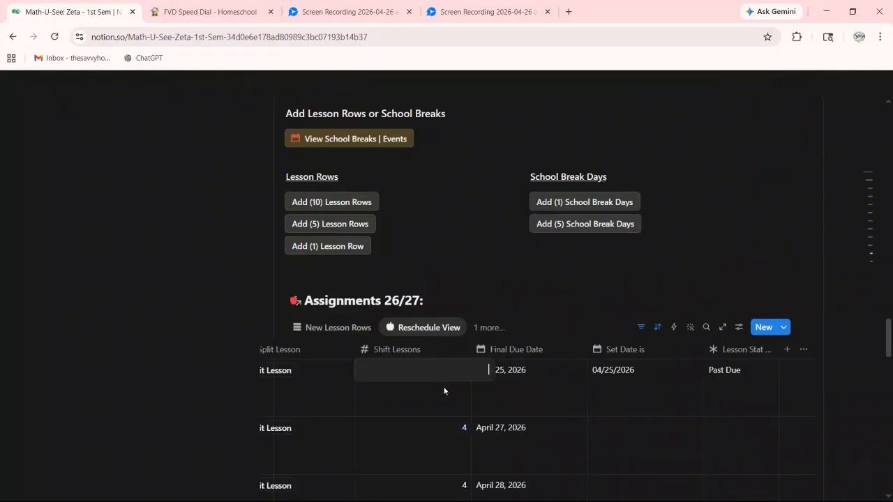
drag(471, 415, 464, 235)
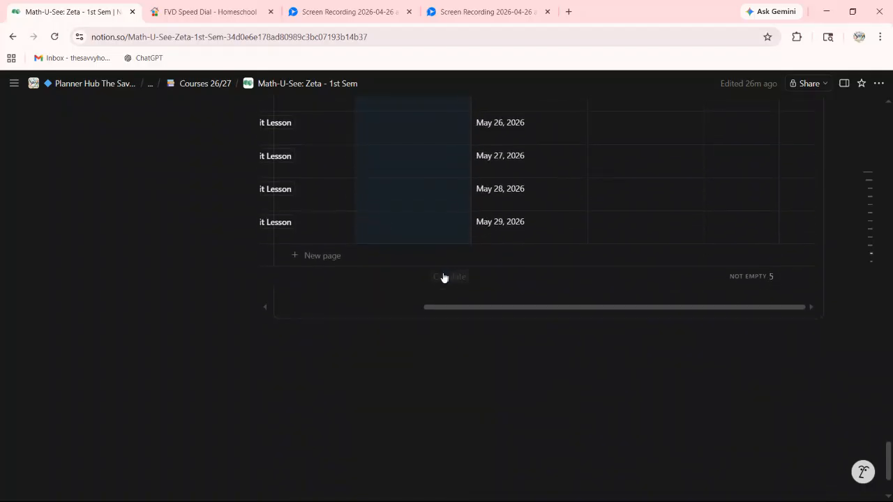
Clear the Set Date is value for lesson 1 and check the Final Due Dates down to the last lesson
scroll(442, 272, up, 20)
scroll(455, 286, up, 1)
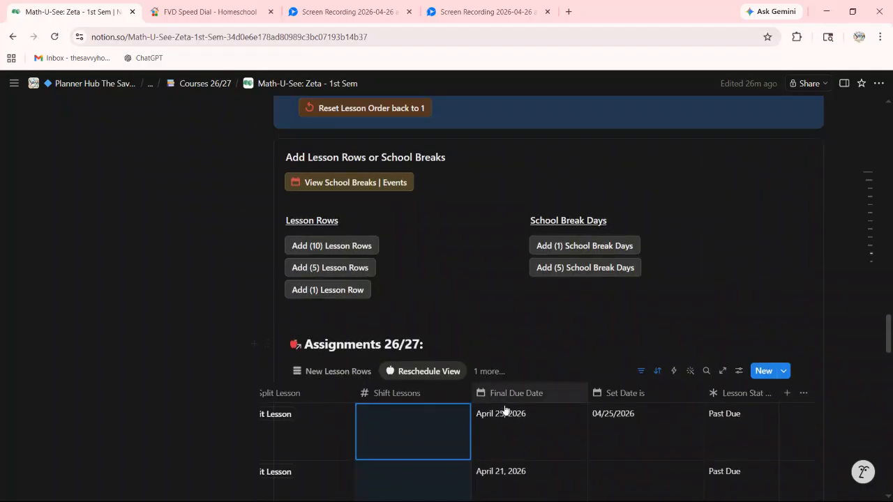
click(620, 434)
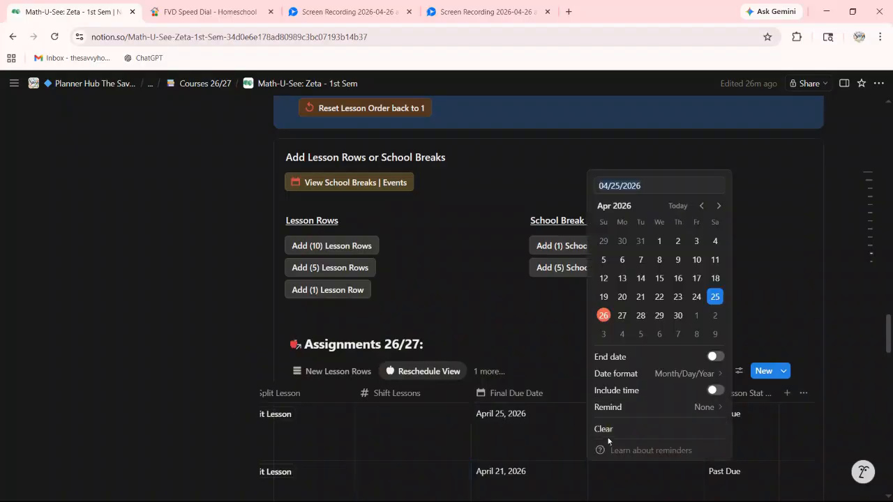
click(626, 431)
drag(490, 295, 499, 290)
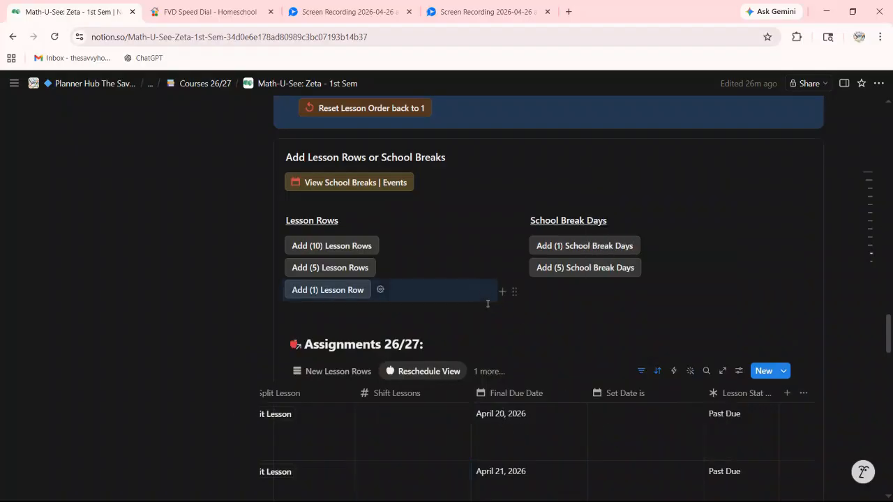
scroll(582, 480, down, 2)
scroll(604, 484, down, 12)
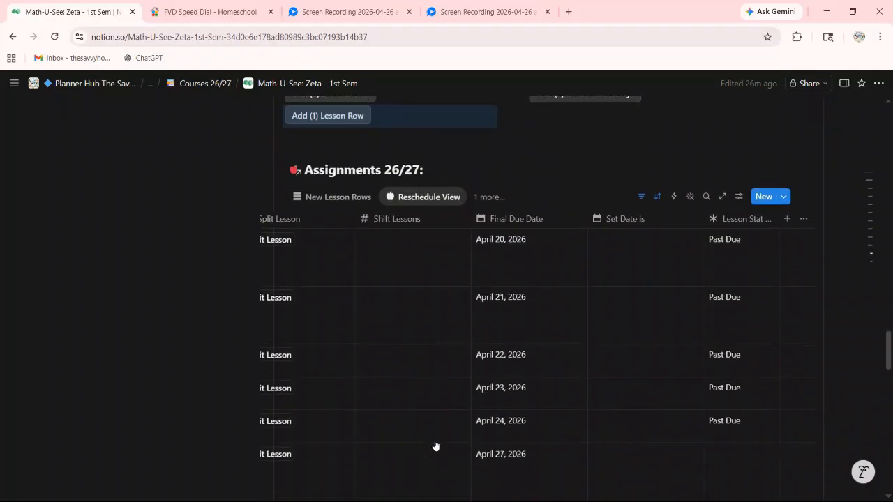
scroll(507, 474, down, 5)
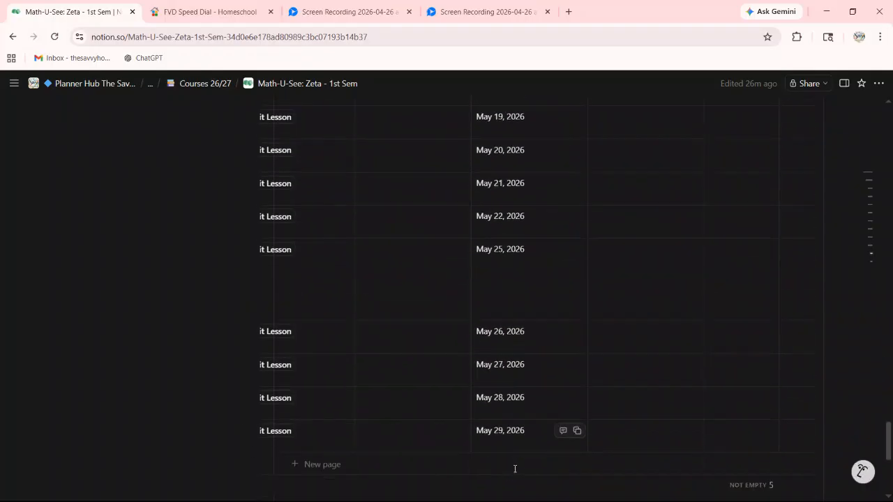
Split lesson 1 in the Assignments 26/27 table and name the new 1.5 row "Watch a Video"
drag(509, 365, 256, 368)
scroll(426, 309, up, 12)
scroll(484, 226, up, 6)
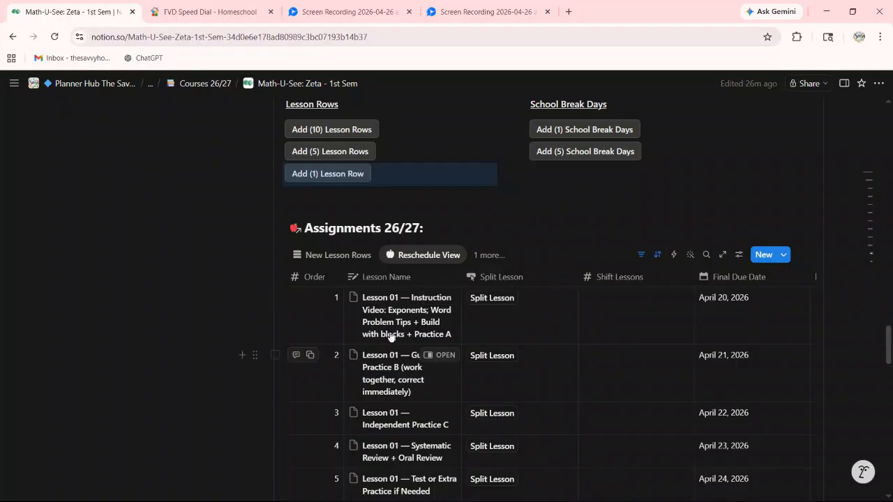
click(482, 299)
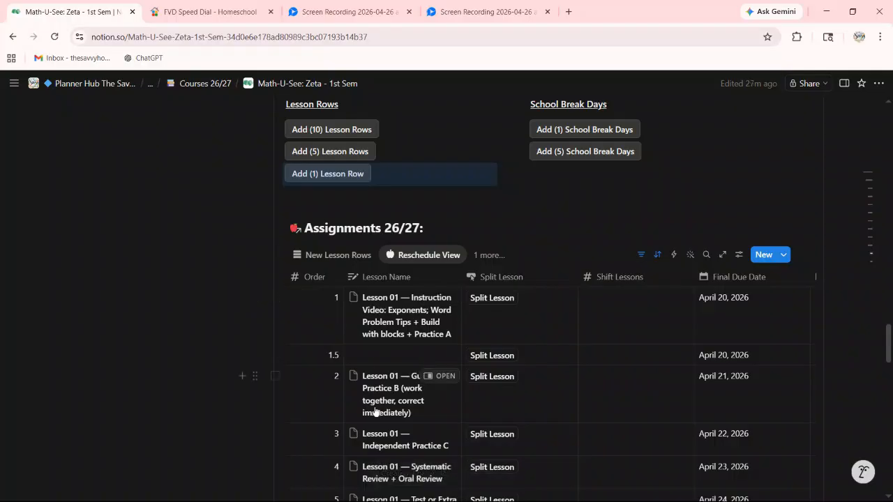
click(377, 357)
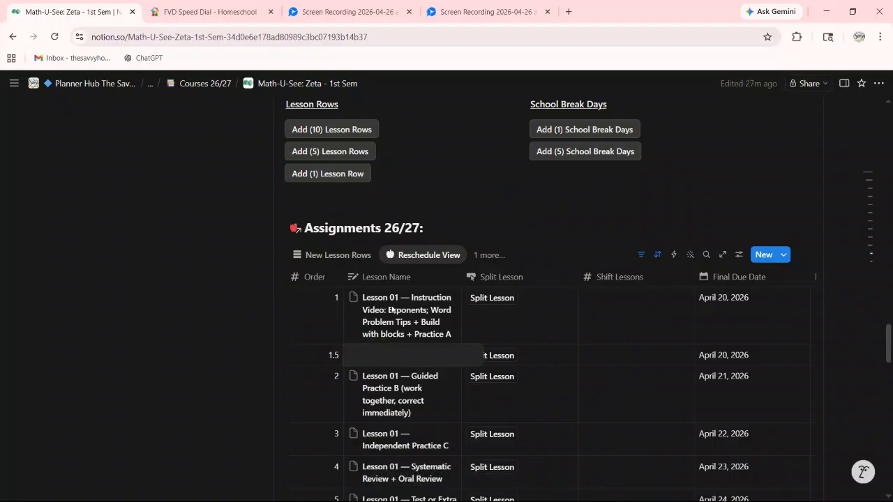
key(Escape)
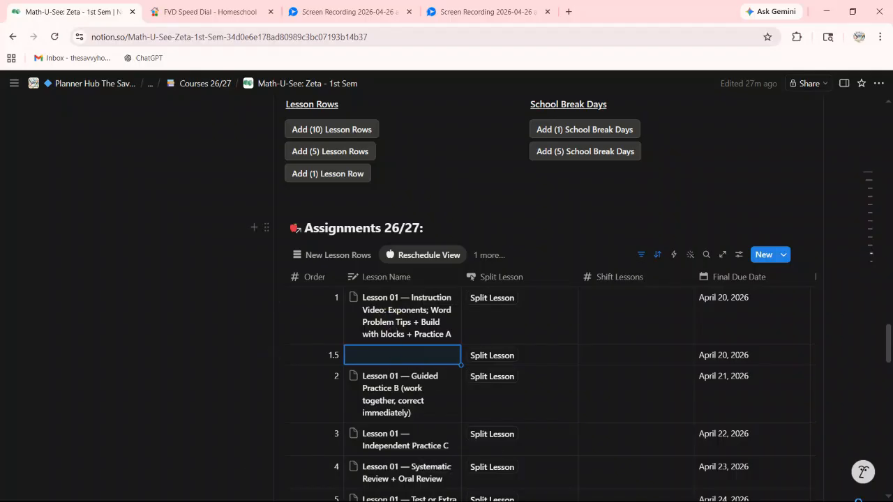
text(Watch a Video)
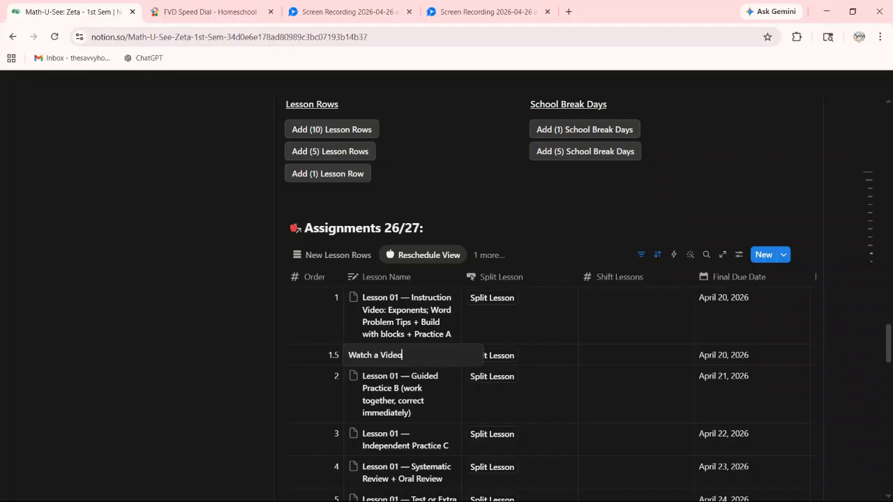
key(Return)
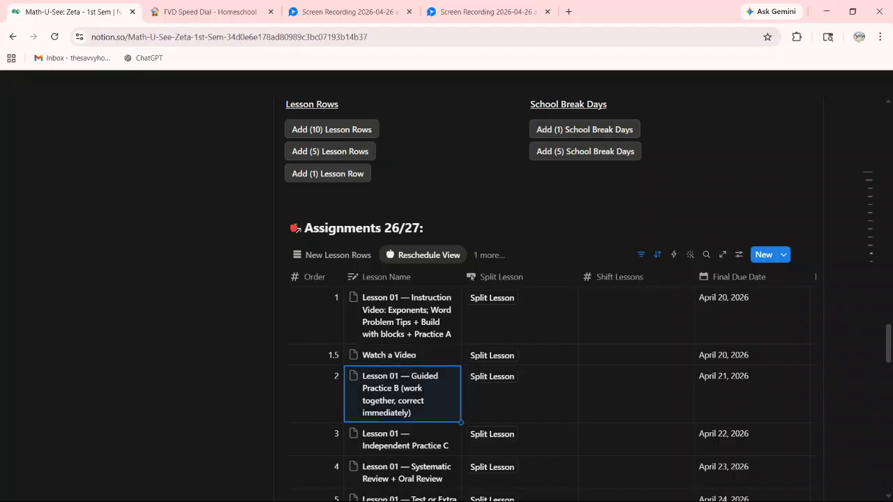